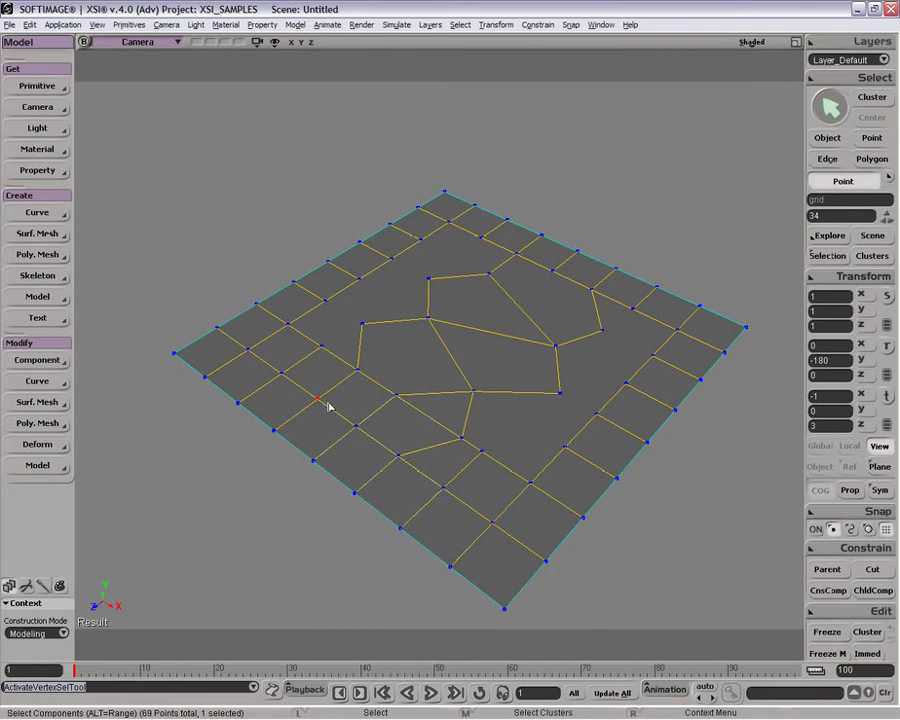
Duplicate the selected interior grid point with an extrusion and raise it about 0.66 units in Y
{"action": "right_click", "coordinate": [319, 401]}
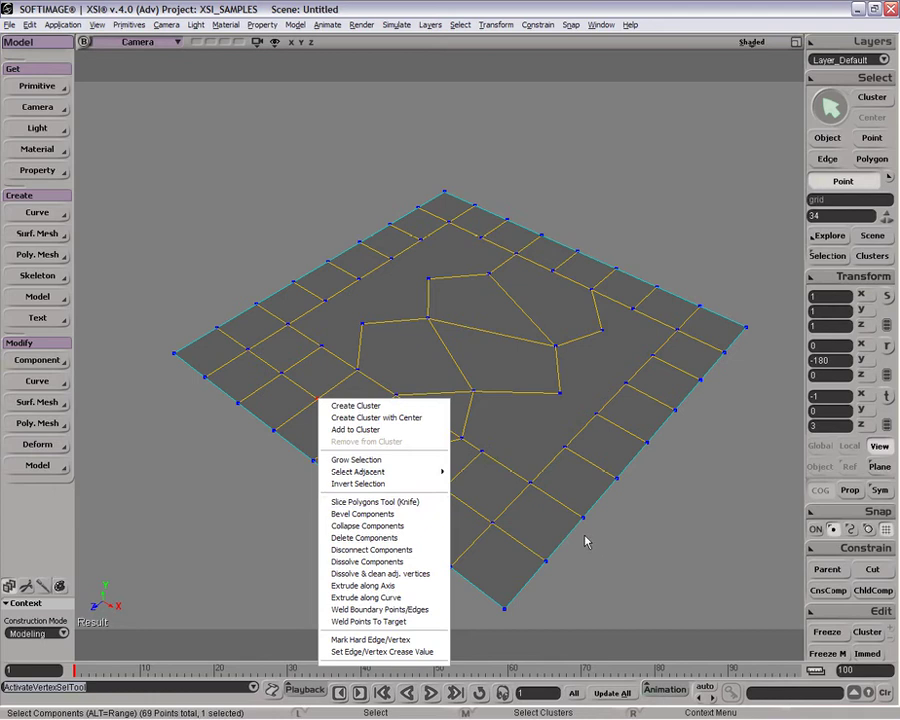
{"action": "left_click", "coordinate": [699, 542]}
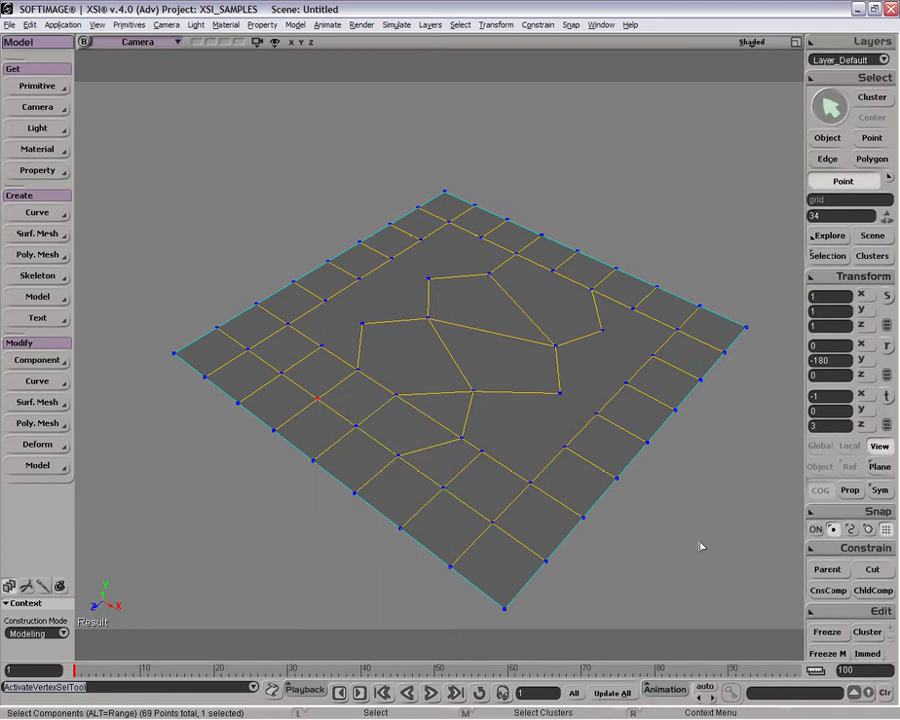
{"action": "key", "text": "ctrl+d"}
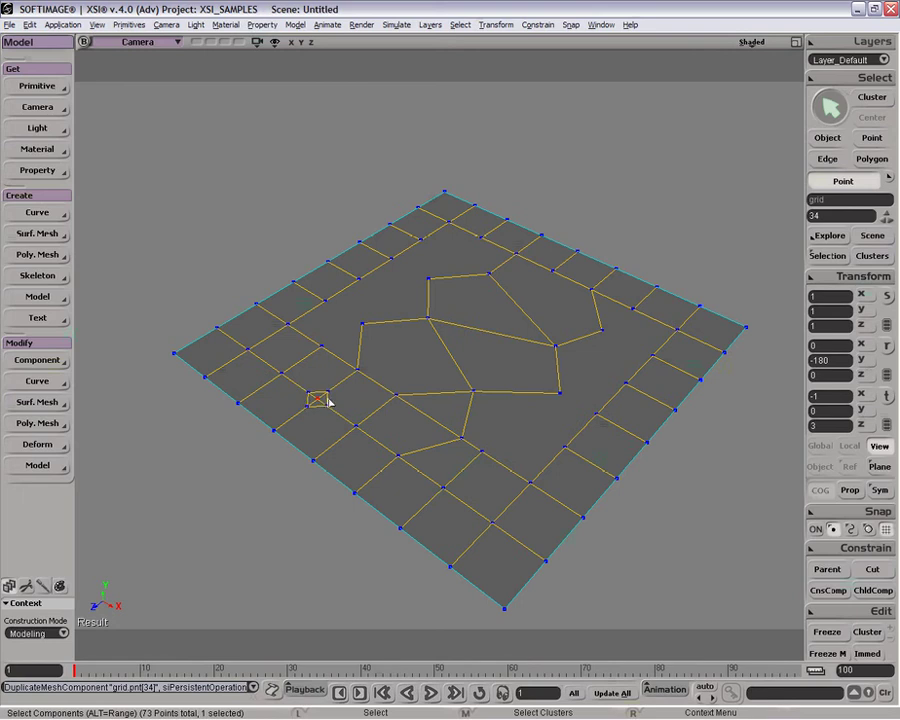
{"action": "key", "text": "v"}
{"action": "left_click_drag", "start_coordinate": [315, 378], "coordinate": [317, 358]}
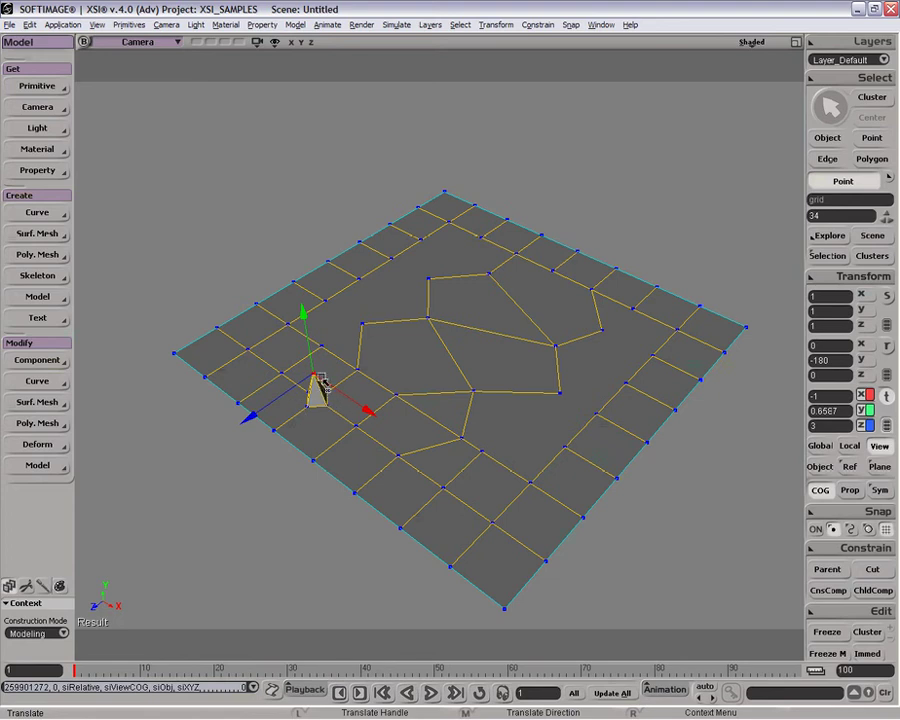
Open the grid's Extrude Op properties and set the extrusion length to -0.19
{"action": "key", "text": "space"}
{"action": "left_click", "coordinate": [828, 257]}
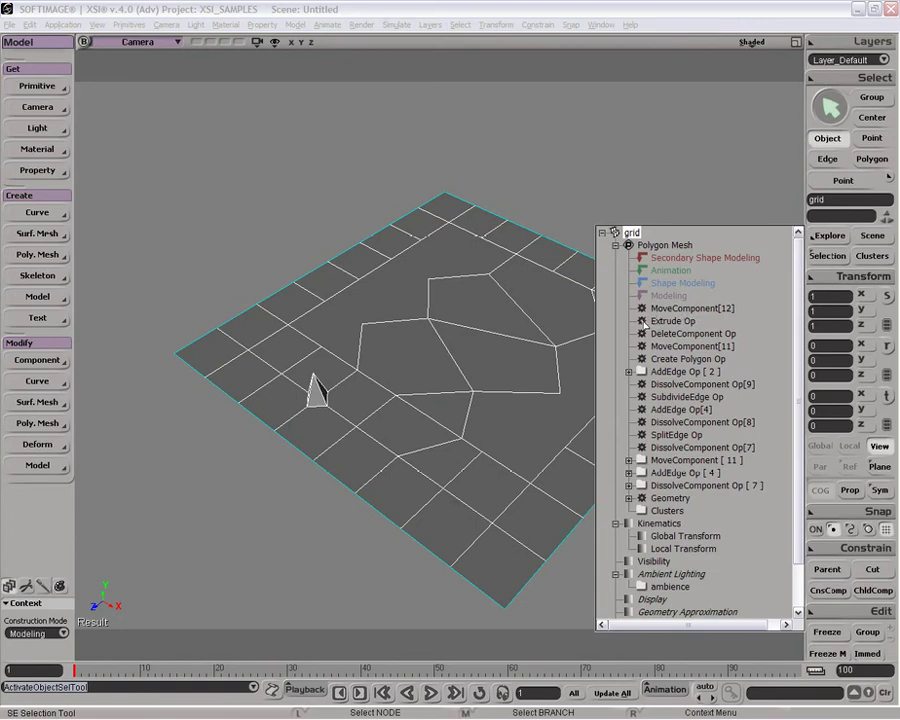
{"action": "double_click", "coordinate": [672, 321]}
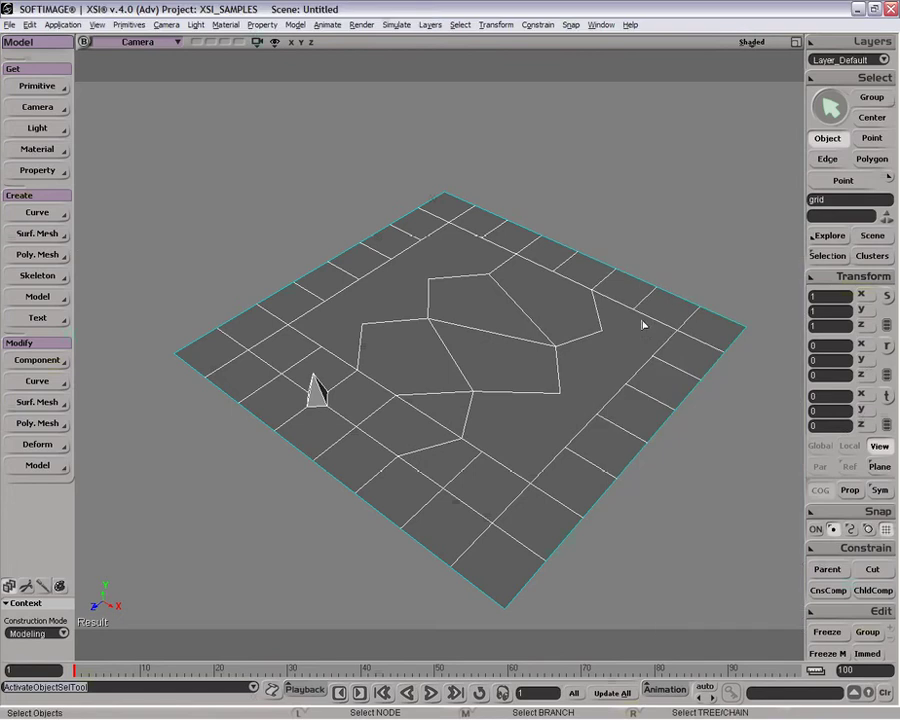
{"action": "left_click_drag", "start_coordinate": [325, 82], "coordinate": [355, 80]}
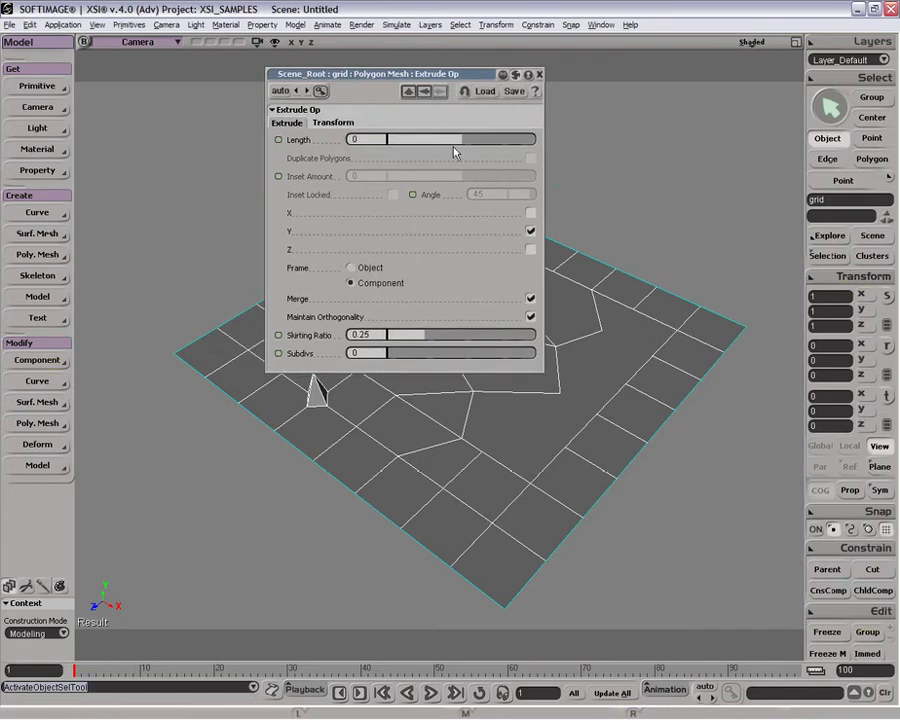
{"action": "left_click_drag", "start_coordinate": [482, 143], "coordinate": [466, 140]}
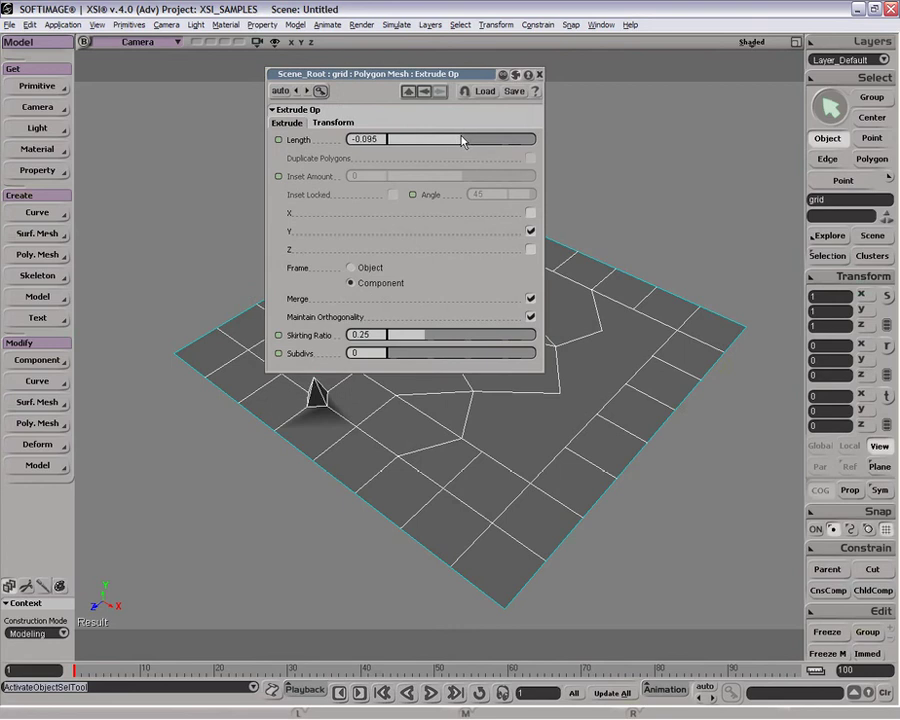
{"action": "left_click_drag", "start_coordinate": [380, 74], "coordinate": [570, 78]}
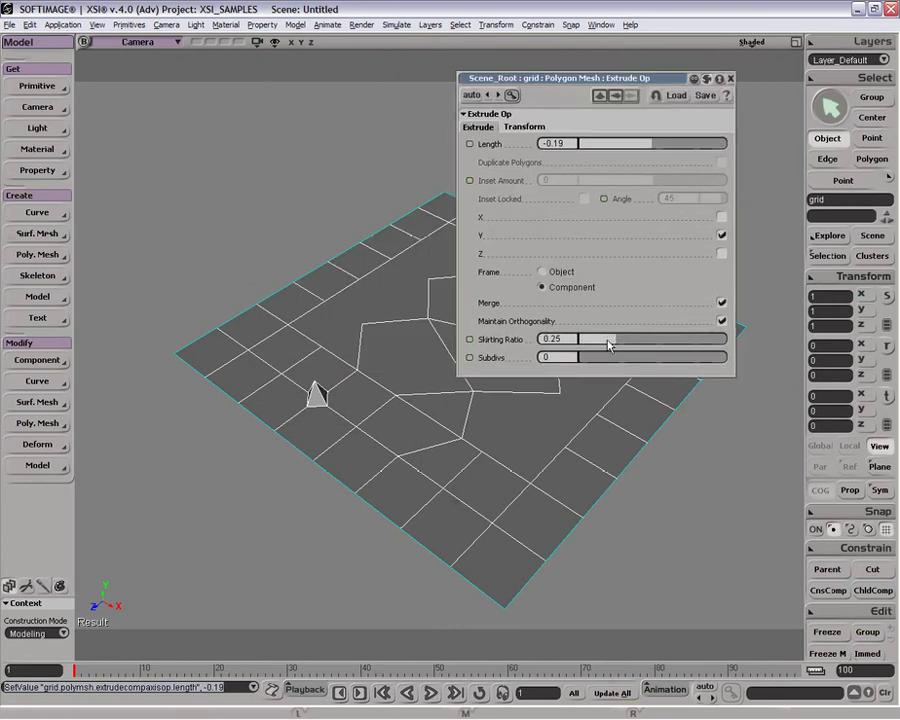
Set the extrusion's skirting ratio to 0.39 and its length to 0, keeping 0 subdivisions
{"action": "left_click_drag", "start_coordinate": [607, 339], "coordinate": [636, 339]}
{"action": "mouse_move", "coordinate": [587, 358]}
{"action": "left_mouse_down"}
{"action": "mouse_move", "coordinate": [628, 357]}
{"action": "mouse_move", "coordinate": [577, 355]}
{"action": "left_mouse_up"}
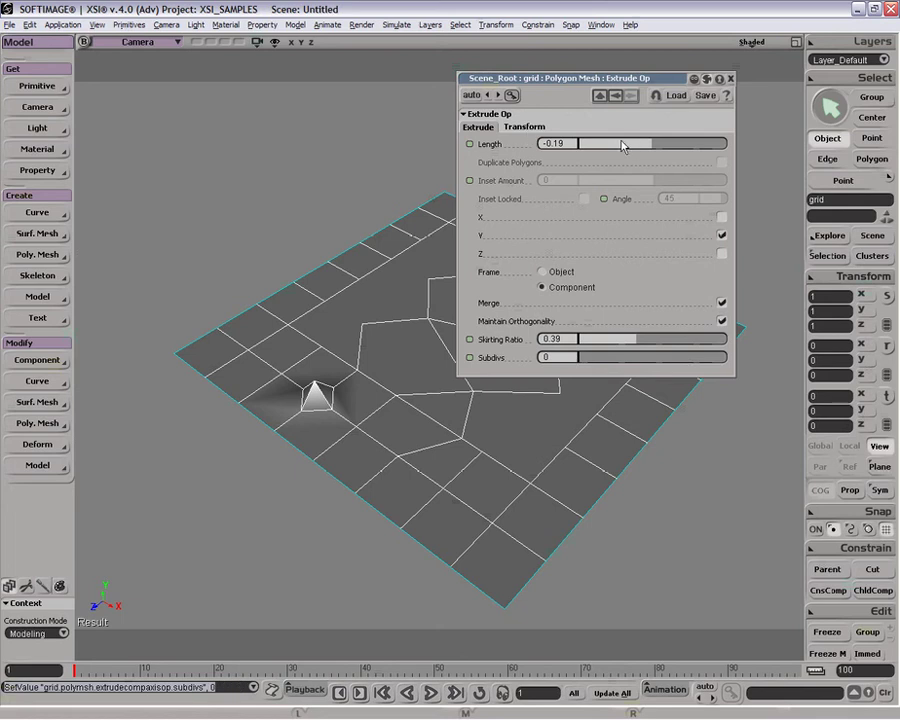
{"action": "type", "text": "0"}
{"action": "key", "text": "Return"}
{"action": "left_click", "coordinate": [730, 78]}
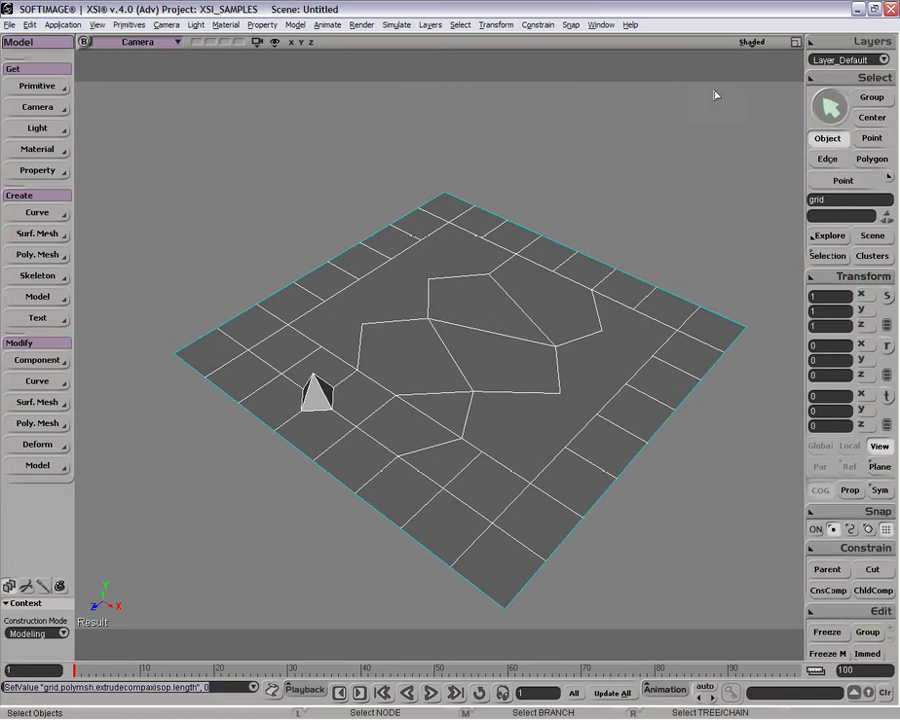
Undo the extrusion property edits, the point move and the point duplication
{"action": "key", "text": "ctrl+z"}
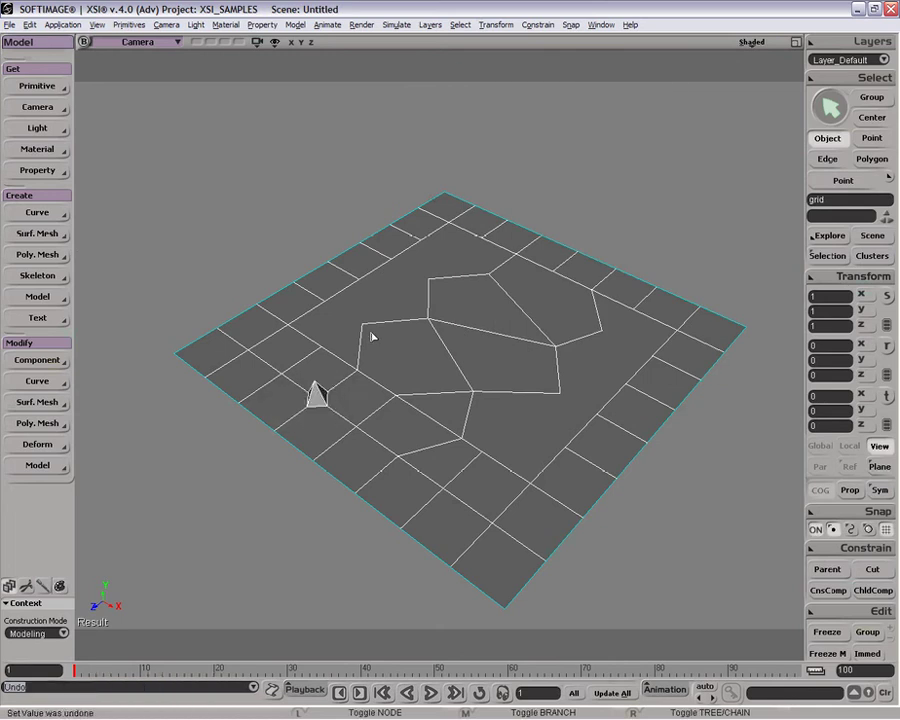
{"action": "key", "text": "ctrl+z"}
{"action": "key", "text": "ctrl+z"}
{"action": "key", "text": "space"}
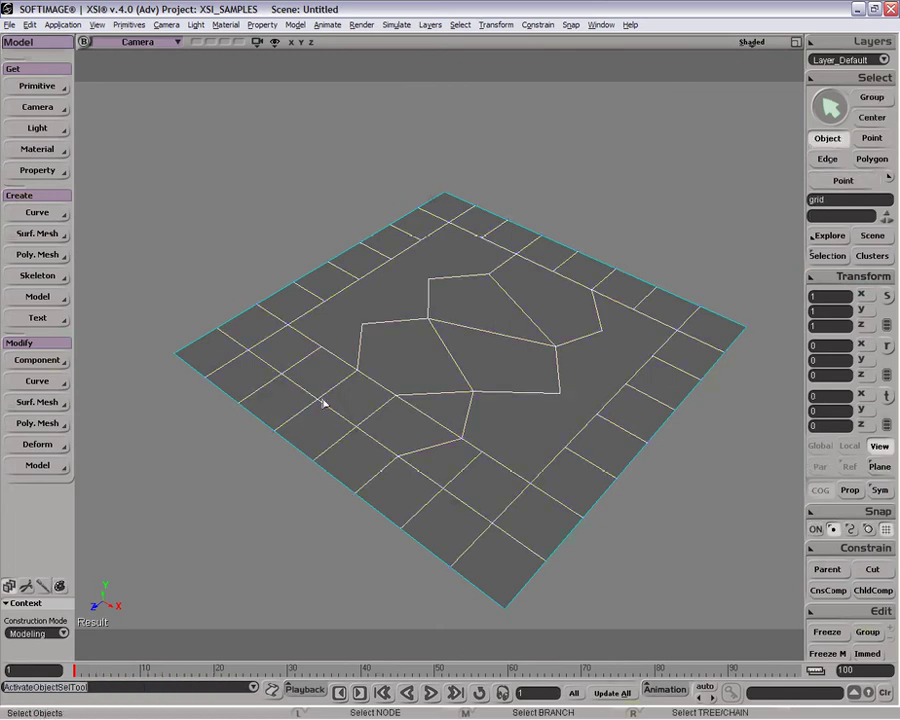
Select the same interior grid point and extrude it along the Y axis with a length of 1
{"action": "key", "text": "u"}
{"action": "key", "text": "t"}
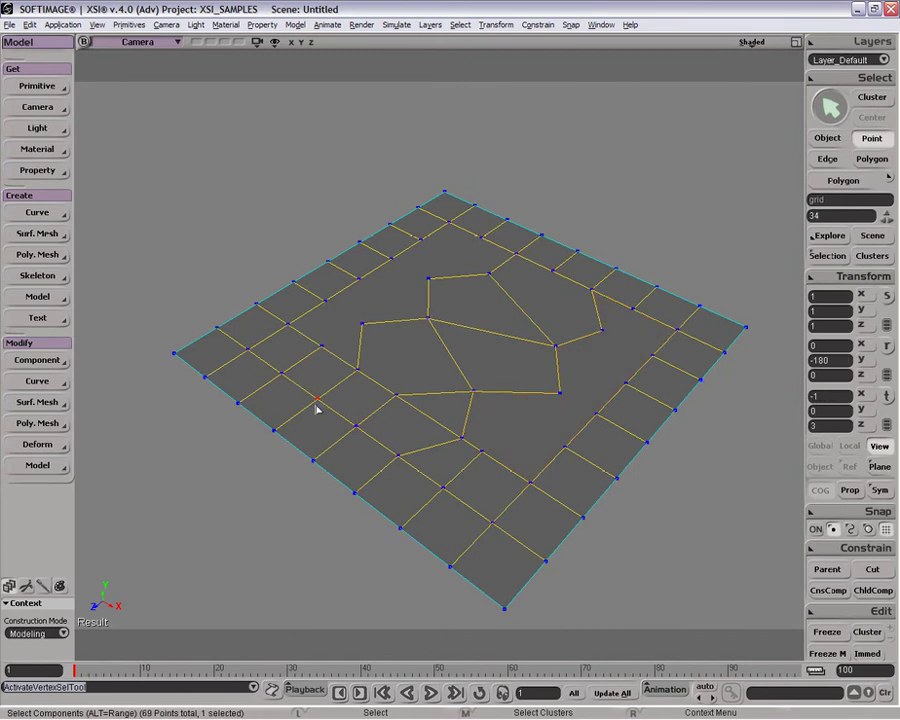
{"action": "left_click", "coordinate": [828, 256]}
{"action": "right_click", "coordinate": [319, 403]}
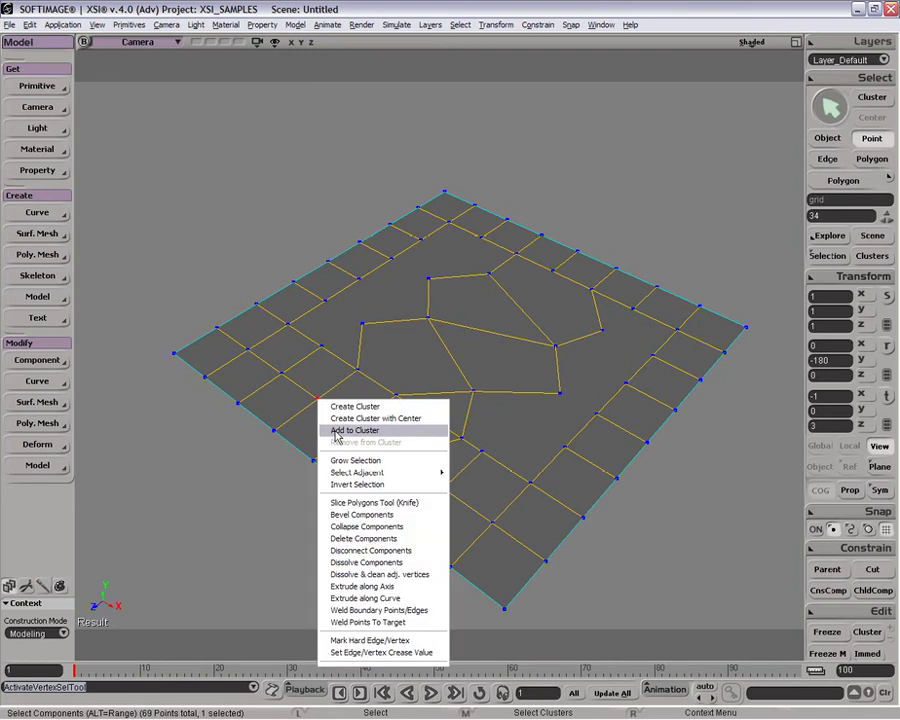
{"action": "left_click", "coordinate": [407, 592]}
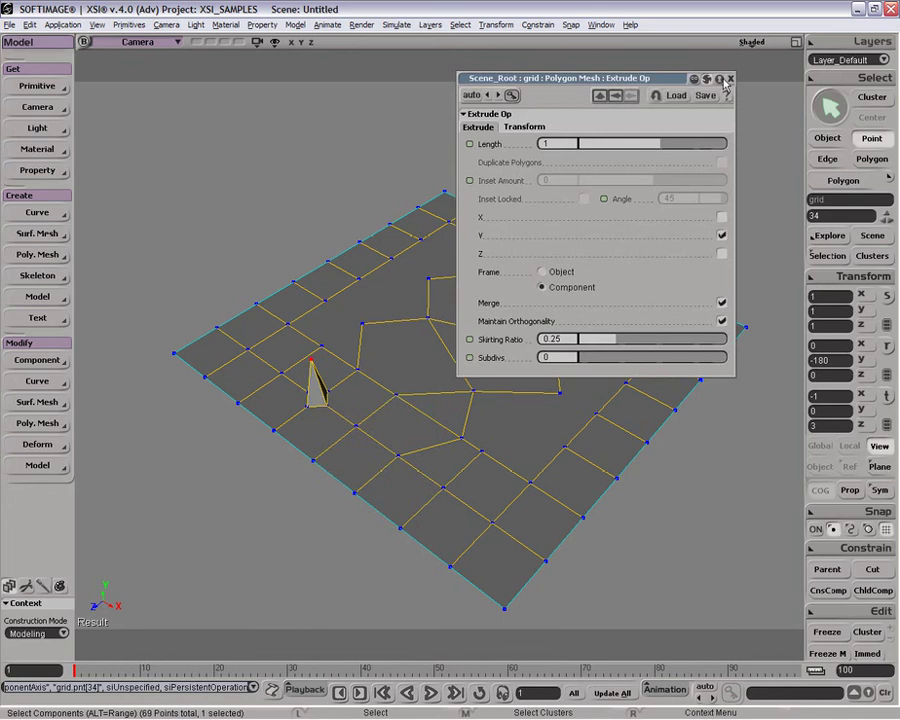
Set the point extrusion's length to 0.667 and its skirting ratio to 0.343
{"action": "left_click", "coordinate": [813, 253]}
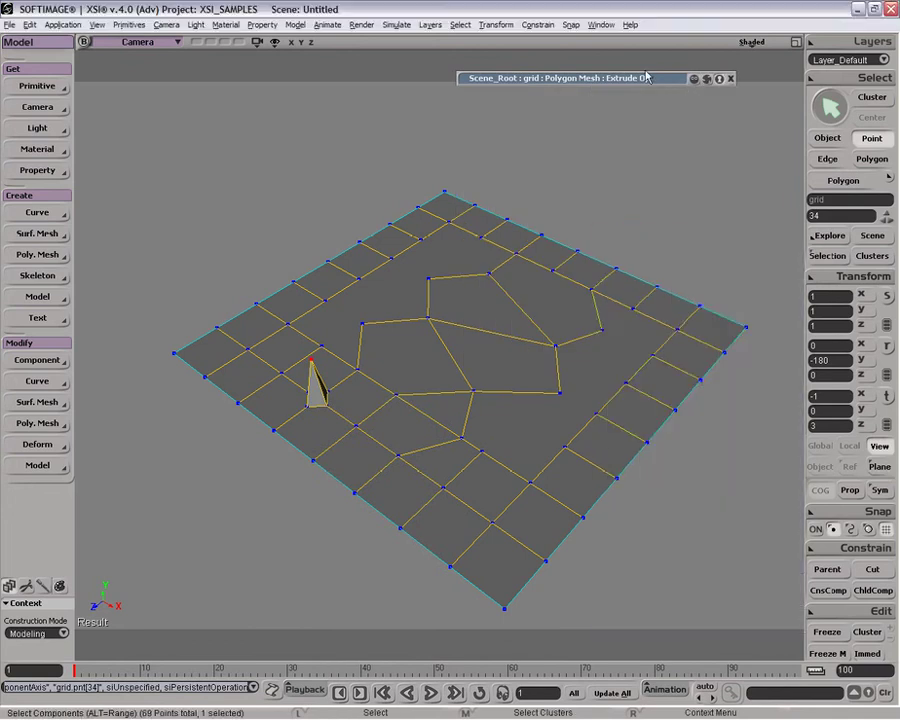
{"action": "mouse_move", "coordinate": [659, 84]}
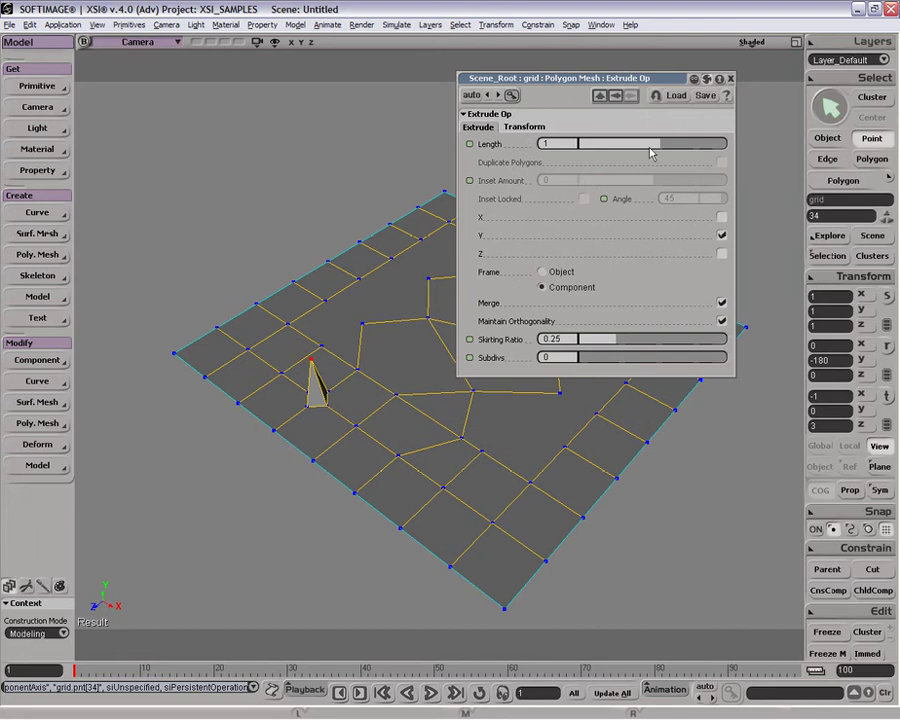
{"action": "mouse_move", "coordinate": [659, 143]}
{"action": "left_mouse_down"}
{"action": "mouse_move", "coordinate": [683, 142]}
{"action": "mouse_move", "coordinate": [646, 142]}
{"action": "mouse_move", "coordinate": [654, 144]}
{"action": "left_mouse_up"}
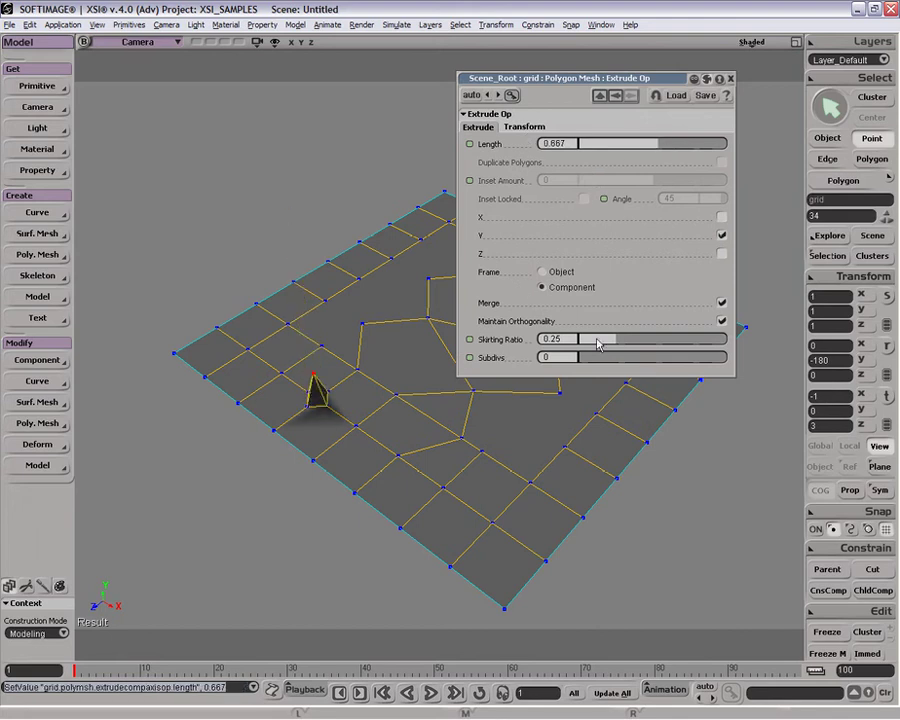
{"action": "left_click_drag", "start_coordinate": [597, 341], "coordinate": [655, 337]}
Set the extrusion's X scaling to 1.045 and its subdivisions to 5
{"action": "left_click", "coordinate": [524, 127]}
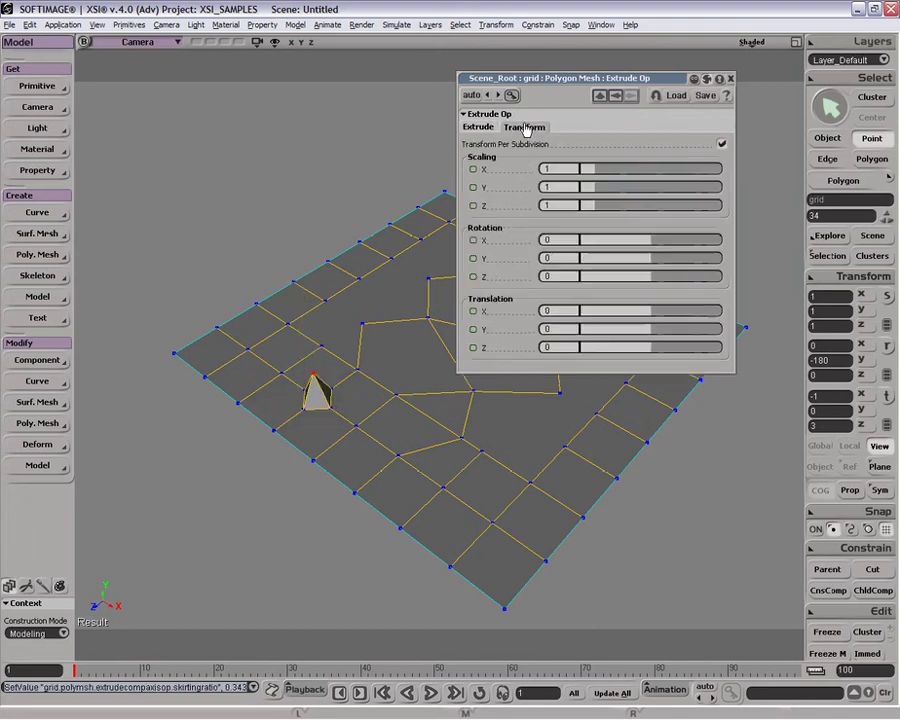
{"action": "left_click_drag", "start_coordinate": [580, 176], "coordinate": [592, 172]}
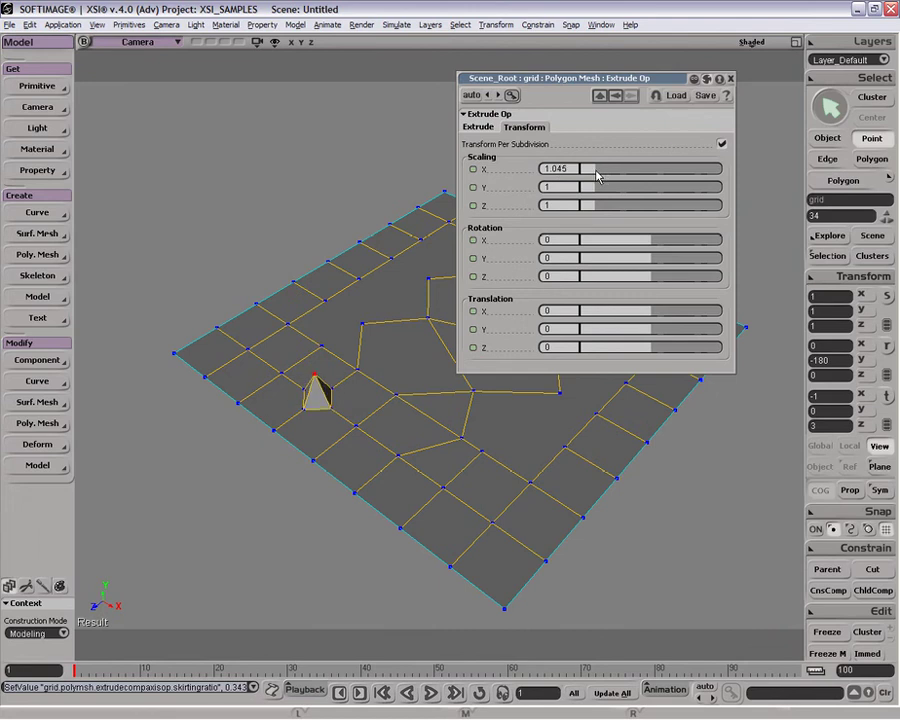
{"action": "left_click", "coordinate": [485, 127]}
{"action": "left_click_drag", "start_coordinate": [580, 357], "coordinate": [652, 356]}
Set the extrusion's X scaling to 0.995 and its rotation to -4.478 in X and -2.687 in Y
{"action": "left_click", "coordinate": [534, 126]}
{"action": "left_click_drag", "start_coordinate": [594, 170], "coordinate": [588, 172]}
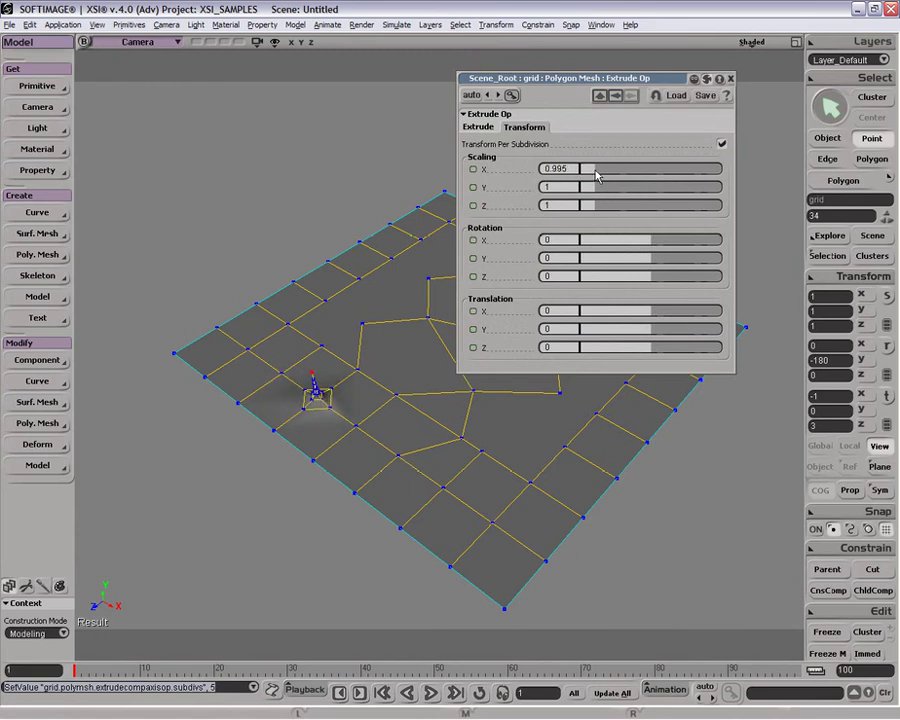
{"action": "mouse_move", "coordinate": [649, 253]}
{"action": "left_mouse_down"}
{"action": "mouse_move", "coordinate": [669, 257]}
{"action": "mouse_move", "coordinate": [644, 263]}
{"action": "mouse_move", "coordinate": [653, 259]}
{"action": "mouse_move", "coordinate": [649, 245]}
{"action": "left_mouse_up"}
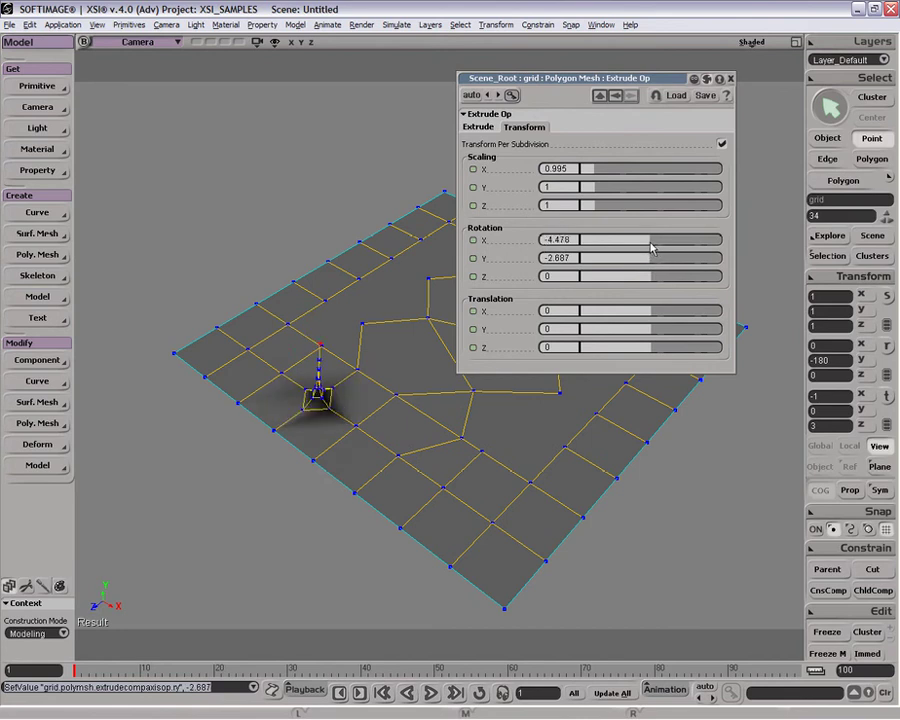
Undo the point extrusion with all its transform edits, and close its property editor
{"action": "key", "text": "ctrl+z"}
{"action": "key", "text": "ctrl+z"}
{"action": "key", "text": "ctrl+z"}
{"action": "key", "text": "ctrl+z"}
{"action": "key", "text": "ctrl+z"}
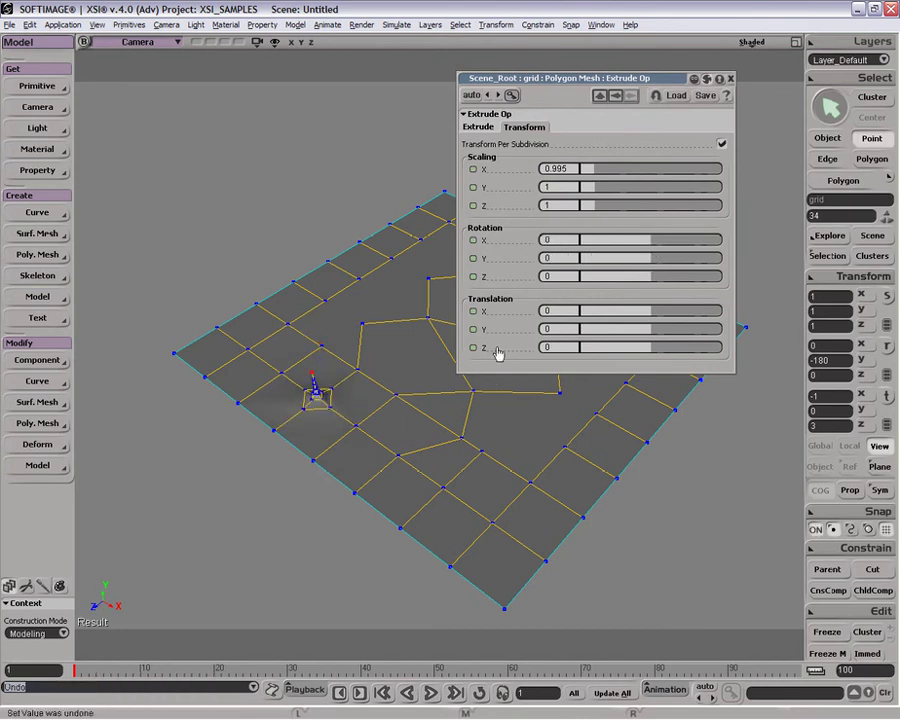
{"action": "key", "text": "ctrl+z"}
{"action": "key", "text": "ctrl+z"}
{"action": "key", "text": "ctrl+z"}
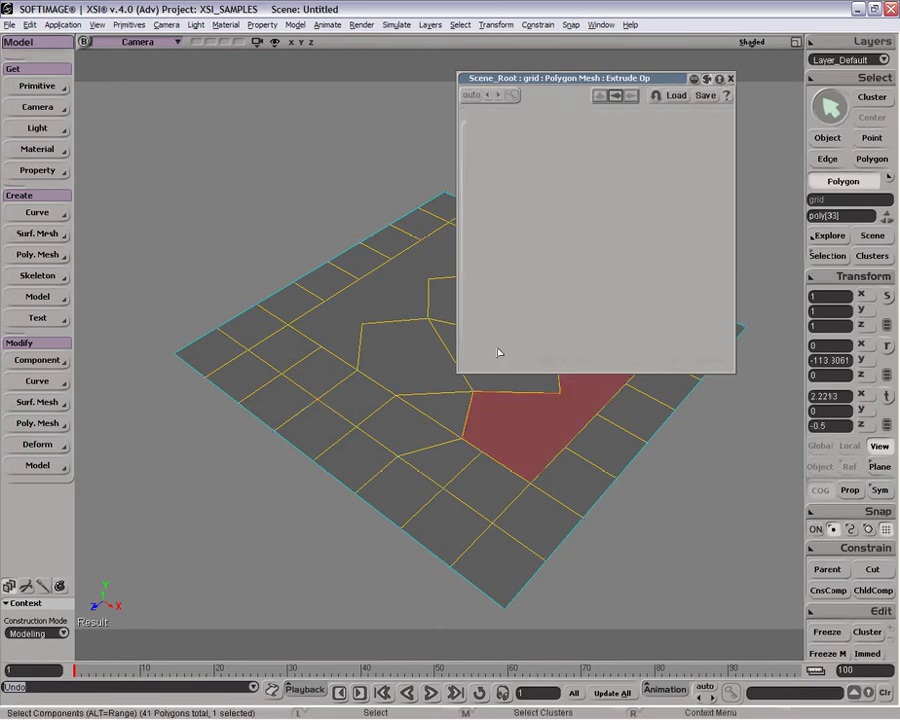
{"action": "key", "text": "space"}
{"action": "left_click", "coordinate": [731, 79]}
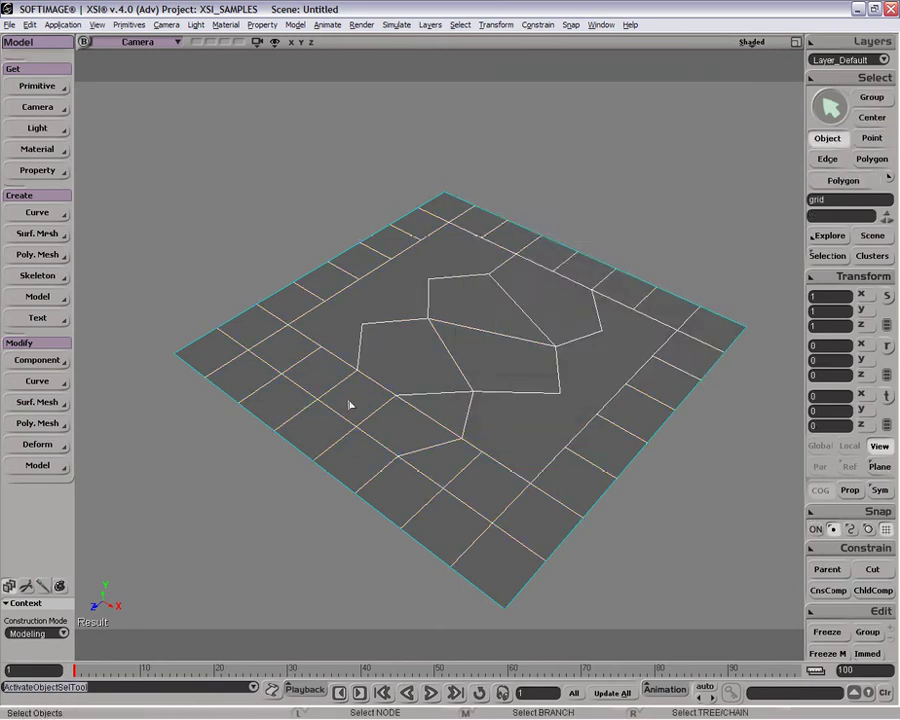
{"action": "key", "text": "t"}
{"action": "right_click", "coordinate": [317, 401]}
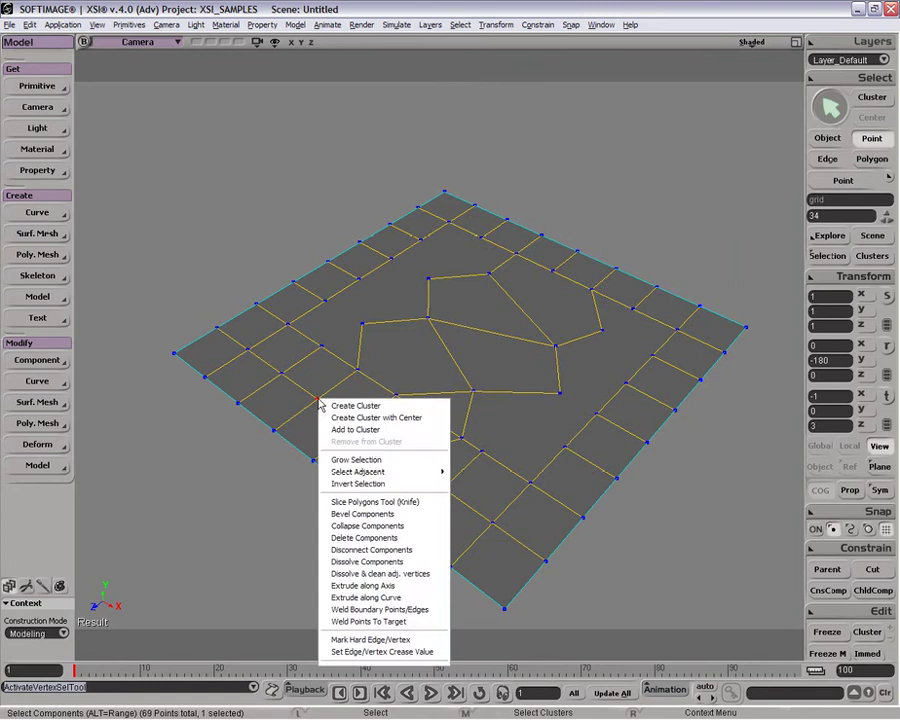
{"action": "left_click", "coordinate": [341, 350]}
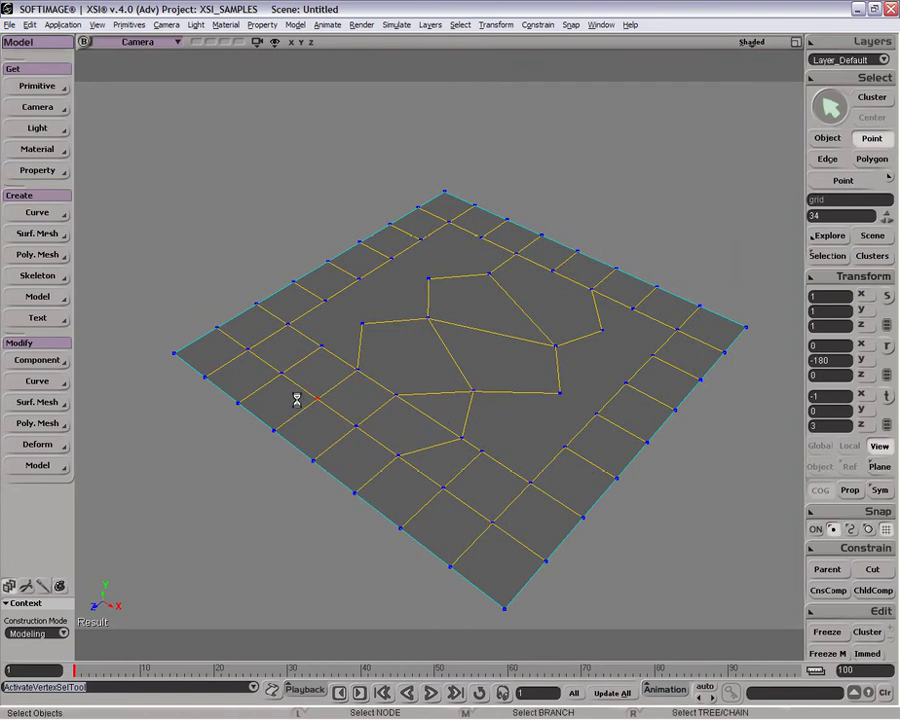
{"action": "key", "text": "space"}
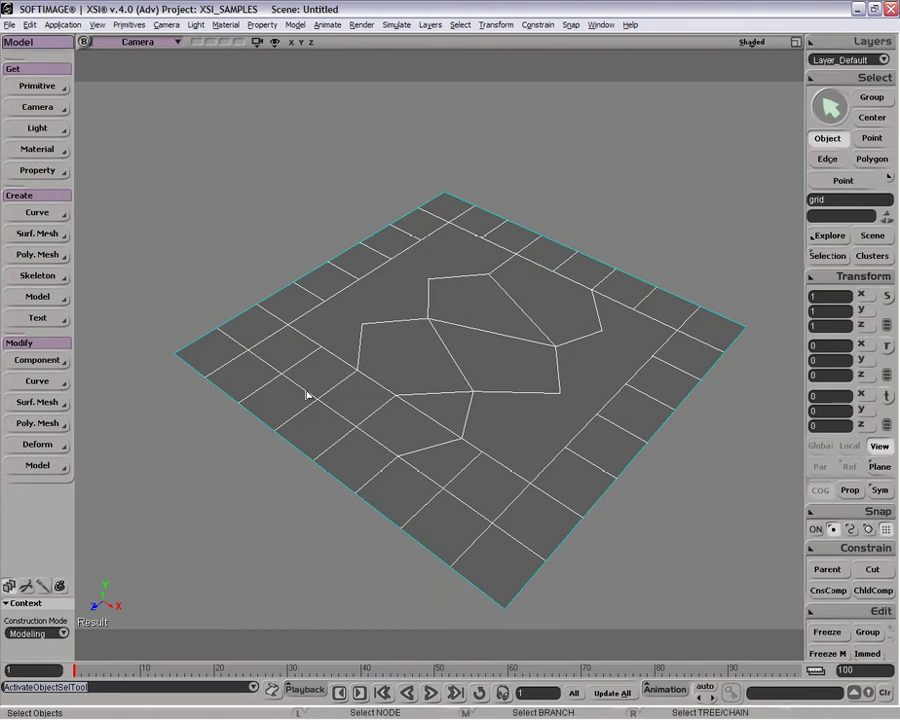
Insert a vertex near the middle of three edges around the inner grid cells with the Add Vertex tool
{"action": "left_click", "coordinate": [44, 423]}
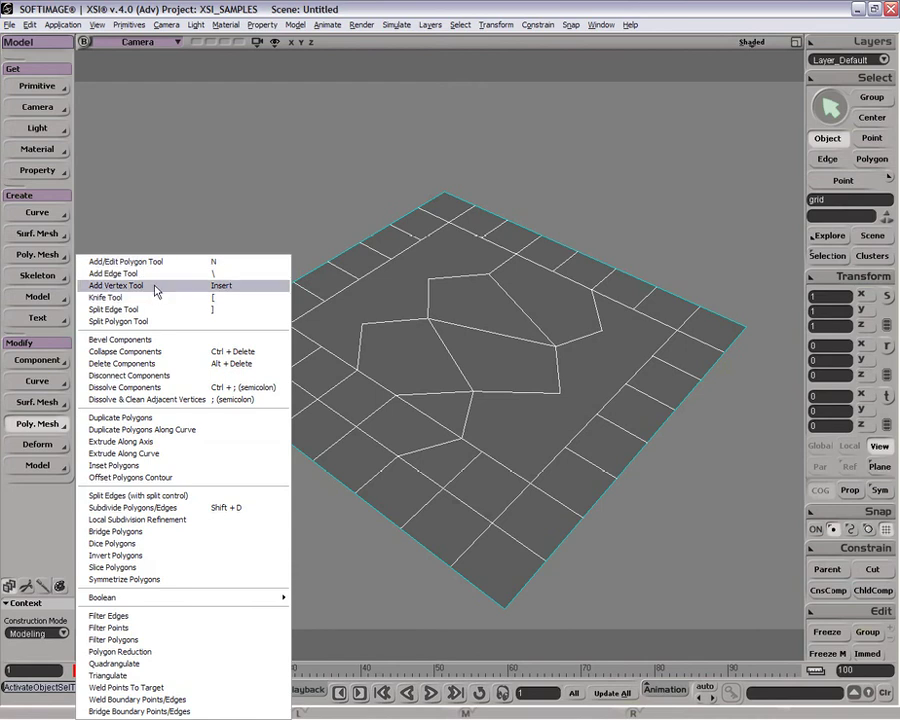
{"action": "left_click", "coordinate": [157, 290]}
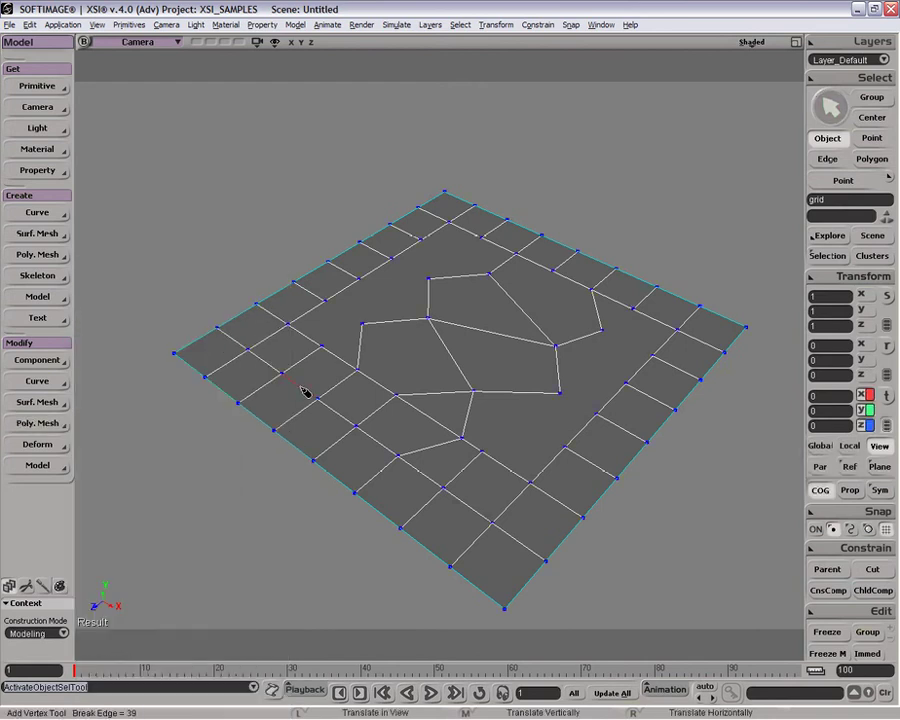
{"action": "left_click", "coordinate": [300, 386]}
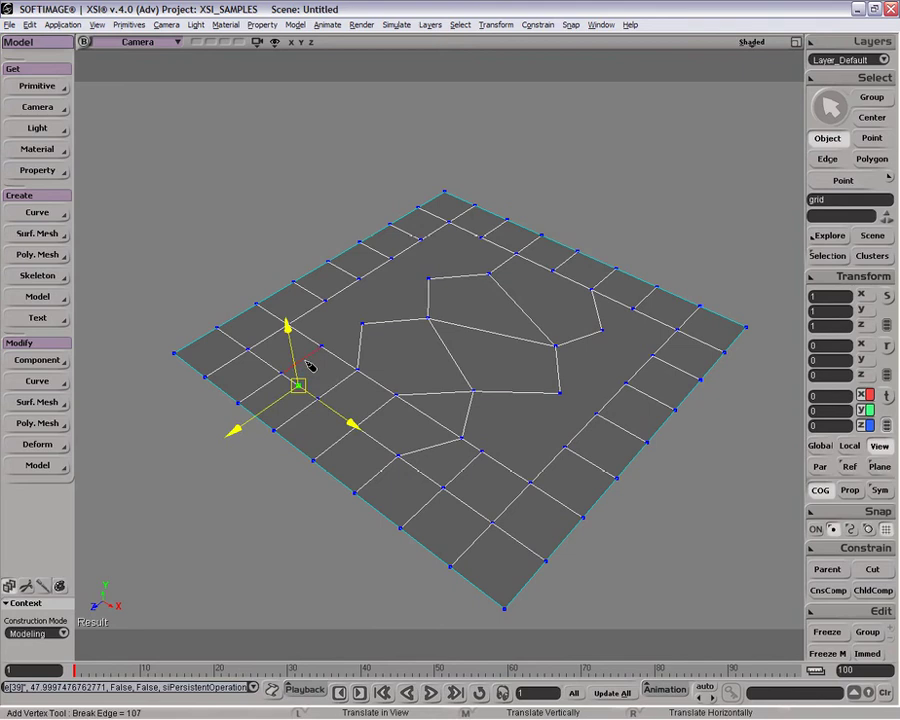
{"action": "left_click", "coordinate": [340, 360]}
{"action": "key", "text": "space"}
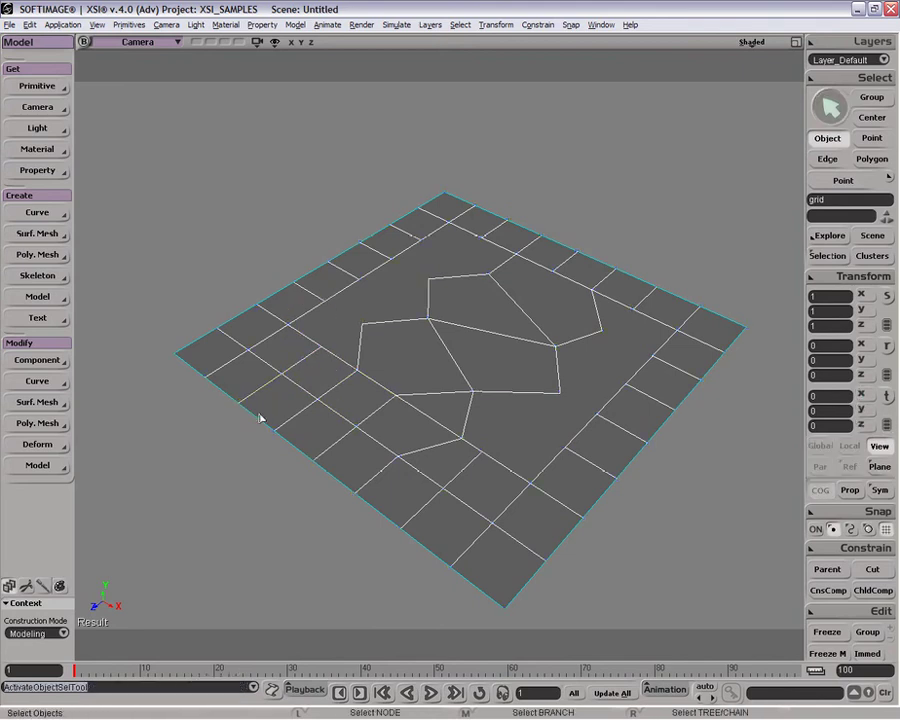
Try to dissolve the three inserted vertices together, and undo that removal
{"action": "key", "text": "t"}
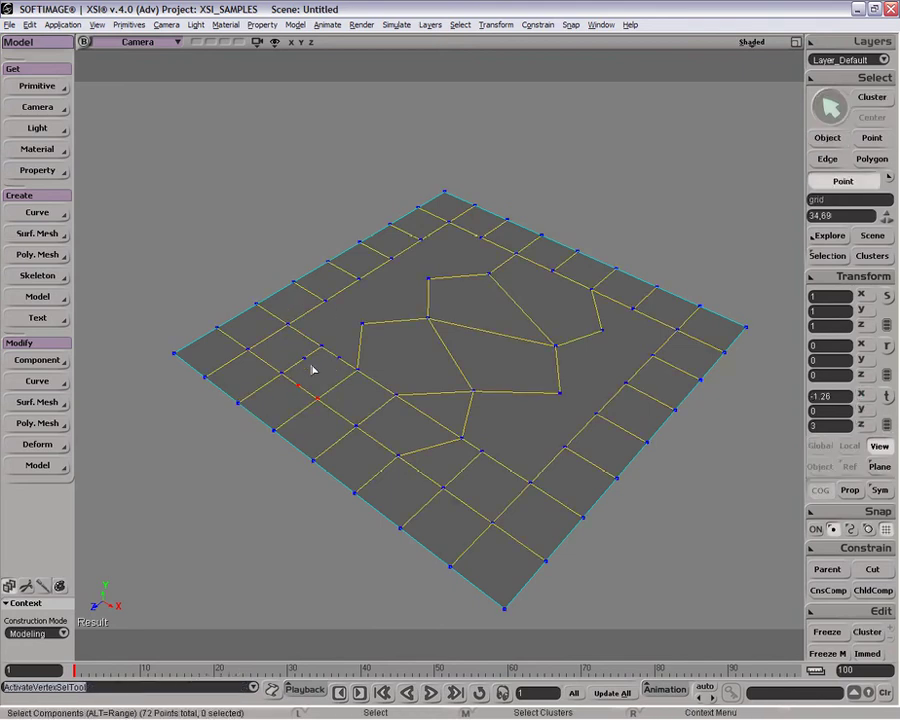
{"action": "left_click", "coordinate": [304, 358]}
{"action": "left_click", "coordinate": [340, 358], "text": "shift"}
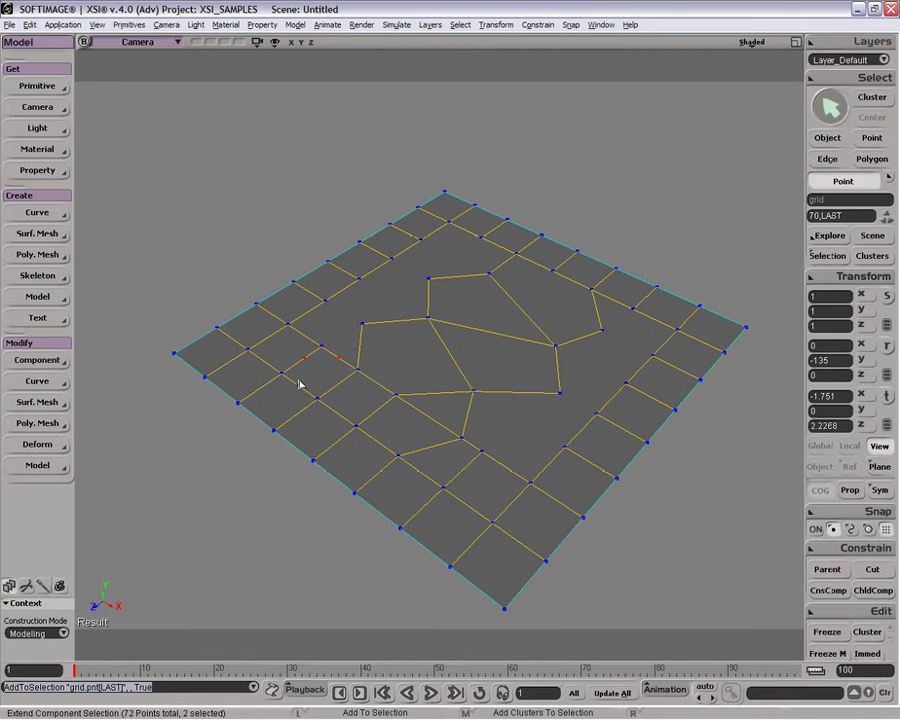
{"action": "left_click", "coordinate": [299, 386], "text": "shift"}
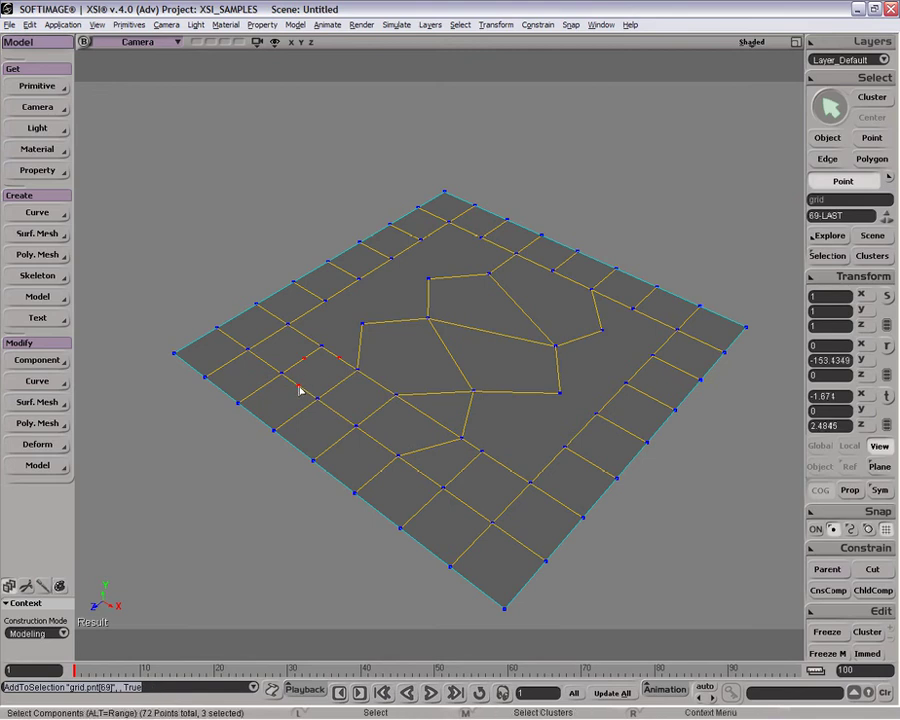
{"action": "key", "text": "Delete"}
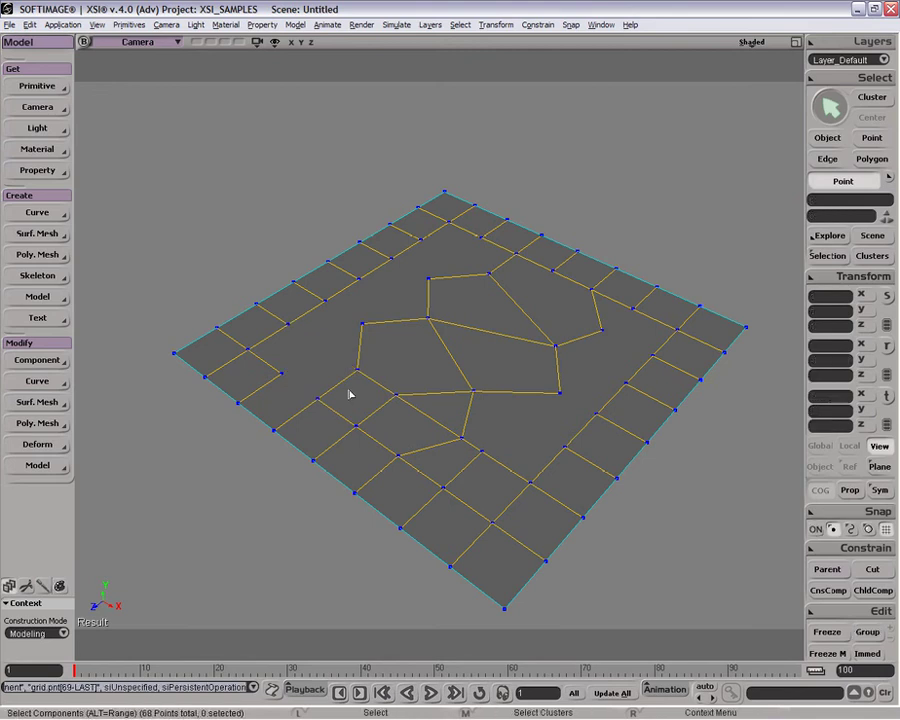
{"action": "key", "text": "ctrl+z"}
Dissolve only the inserted vertex on the inner cell edge, and redraw the missing edge between its two end points with the Add Edge tool
{"action": "left_click", "coordinate": [340, 358]}
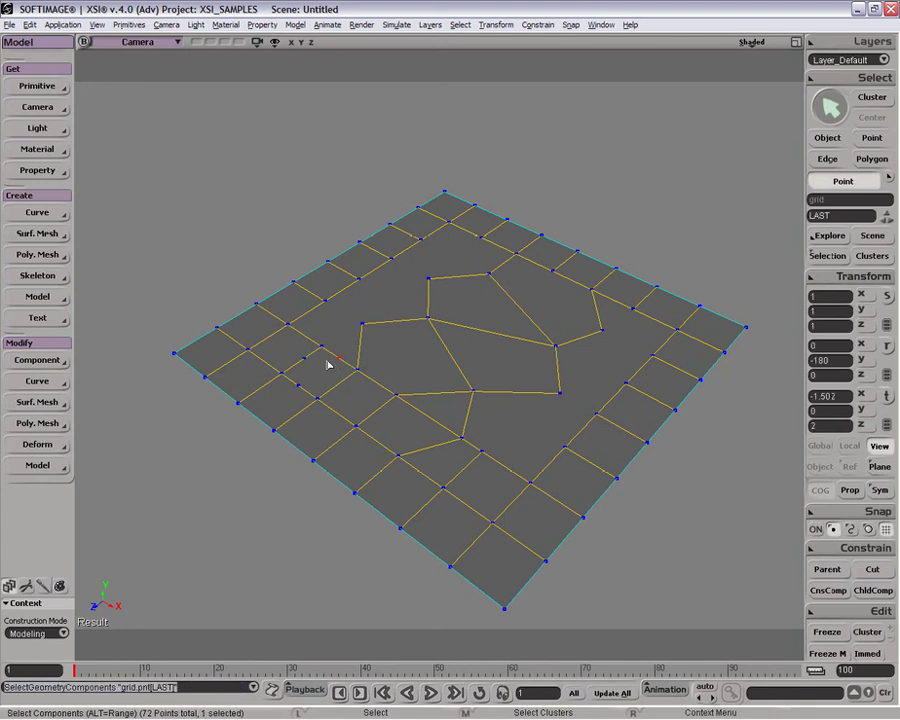
{"action": "key", "text": "Delete"}
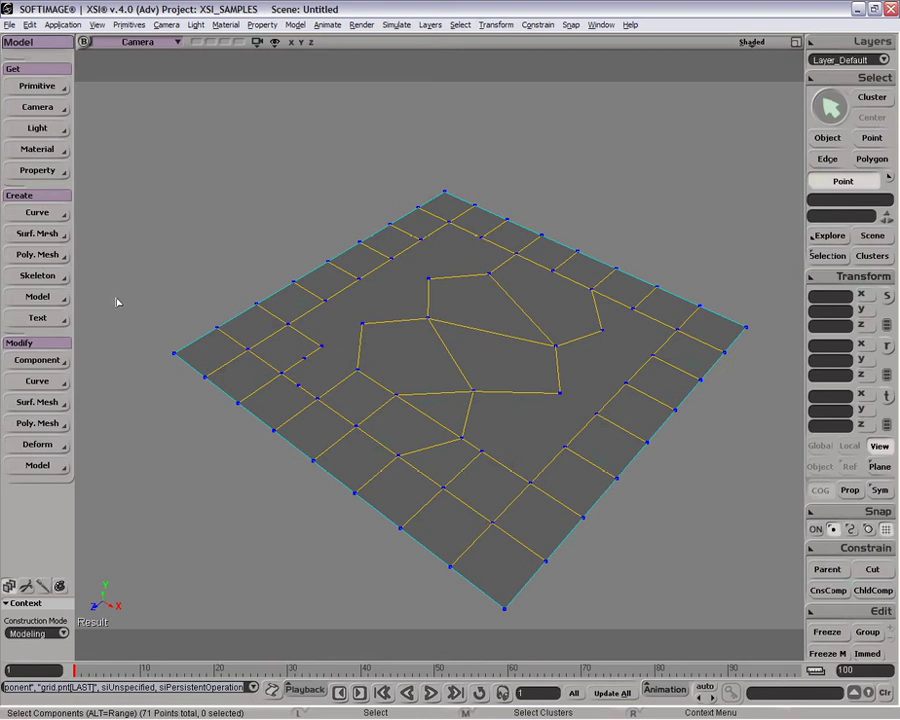
{"action": "left_click", "coordinate": [37, 423]}
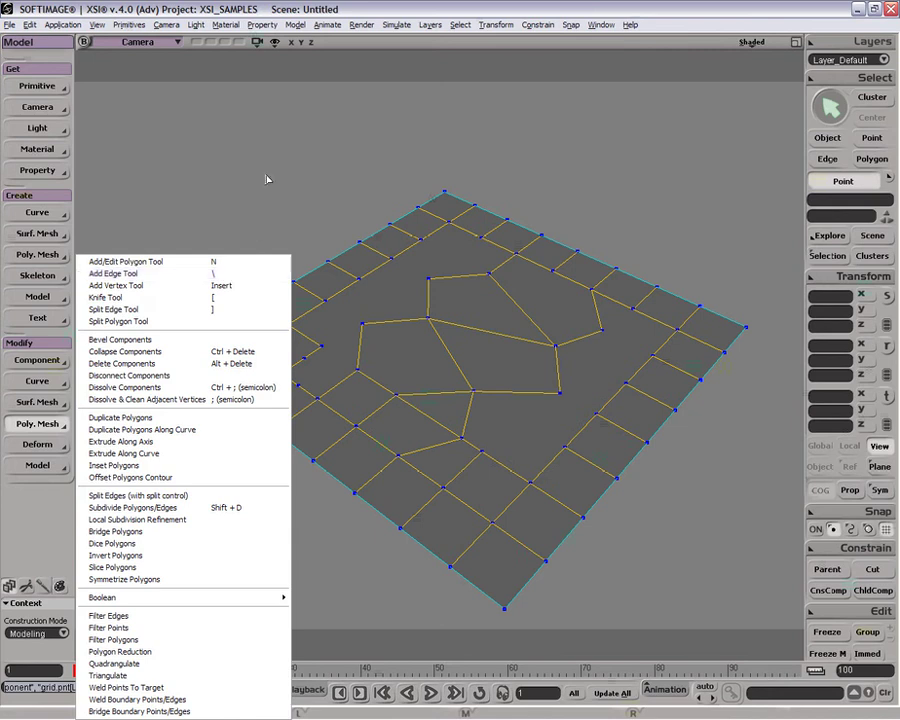
{"action": "left_click", "coordinate": [233, 274]}
{"action": "left_click", "coordinate": [303, 373]}
{"action": "left_click", "coordinate": [340, 394]}
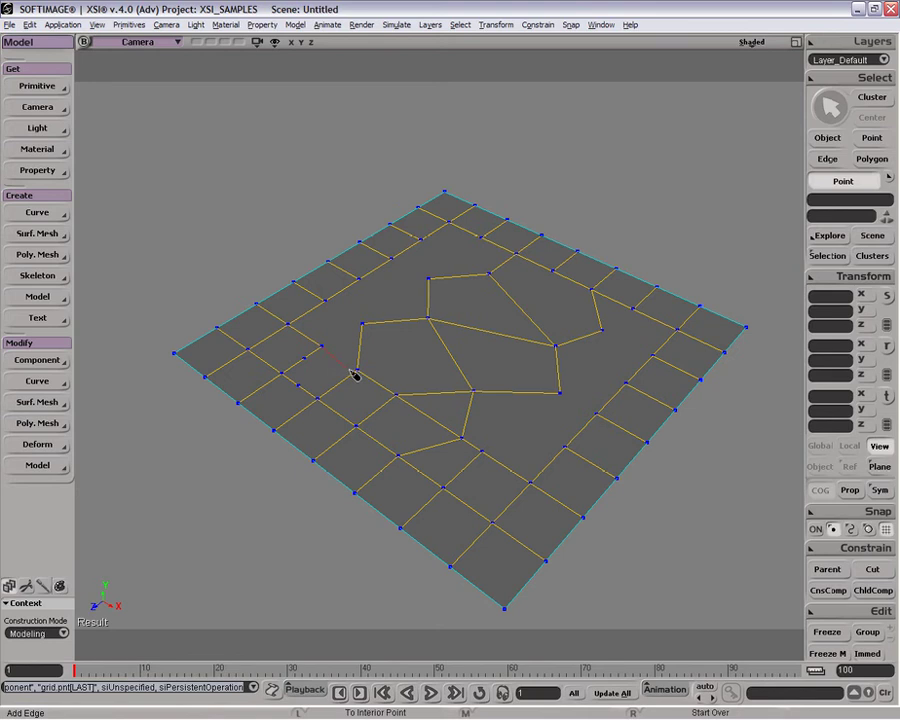
{"action": "left_click", "coordinate": [359, 371]}
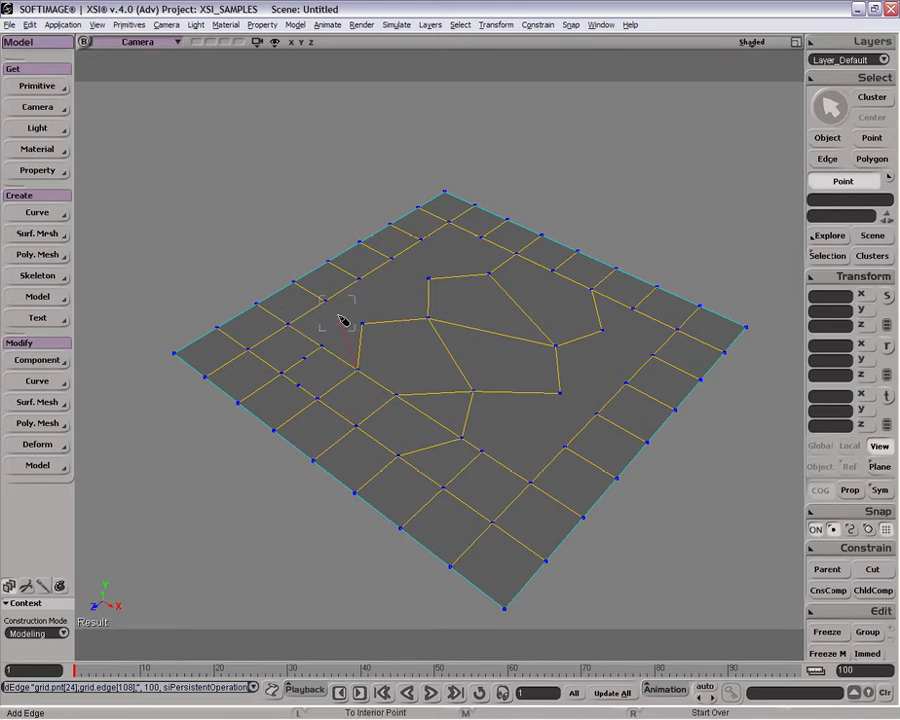
{"action": "left_click", "coordinate": [362, 322]}
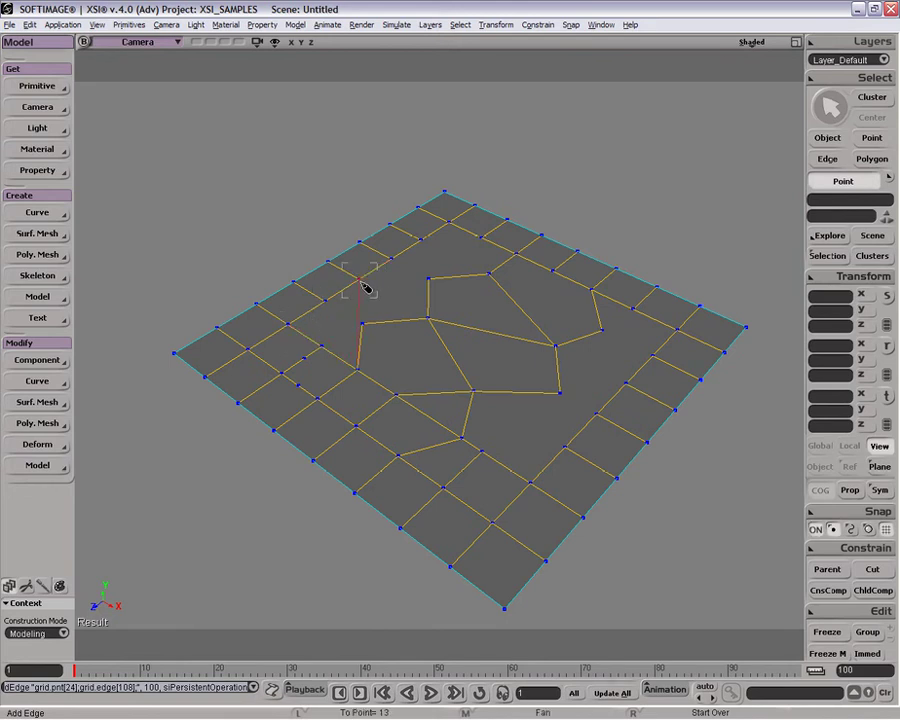
{"action": "left_click", "coordinate": [362, 280]}
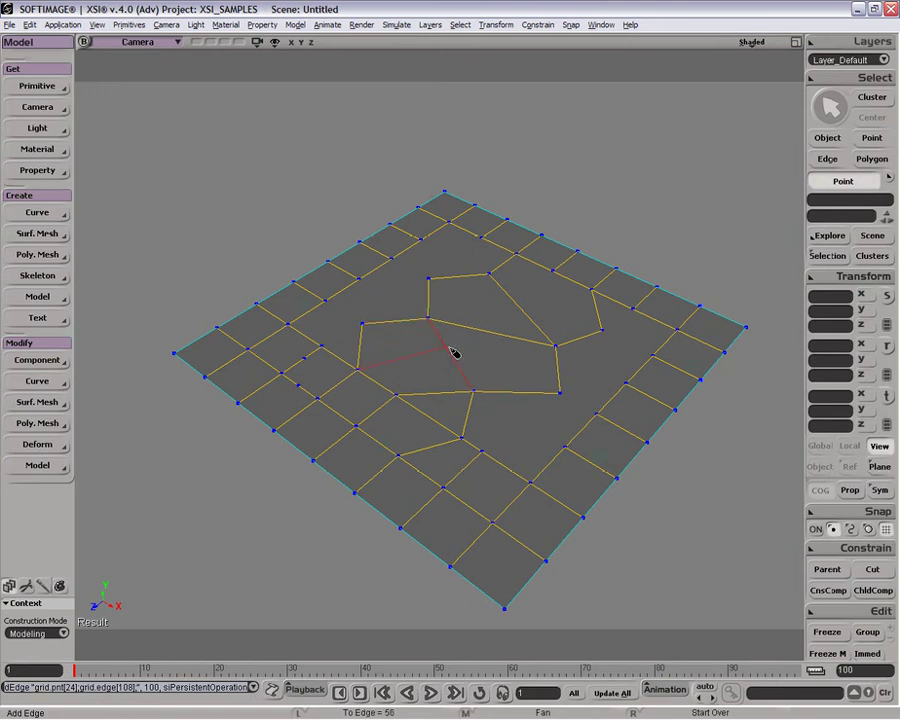
{"action": "key", "text": "space"}
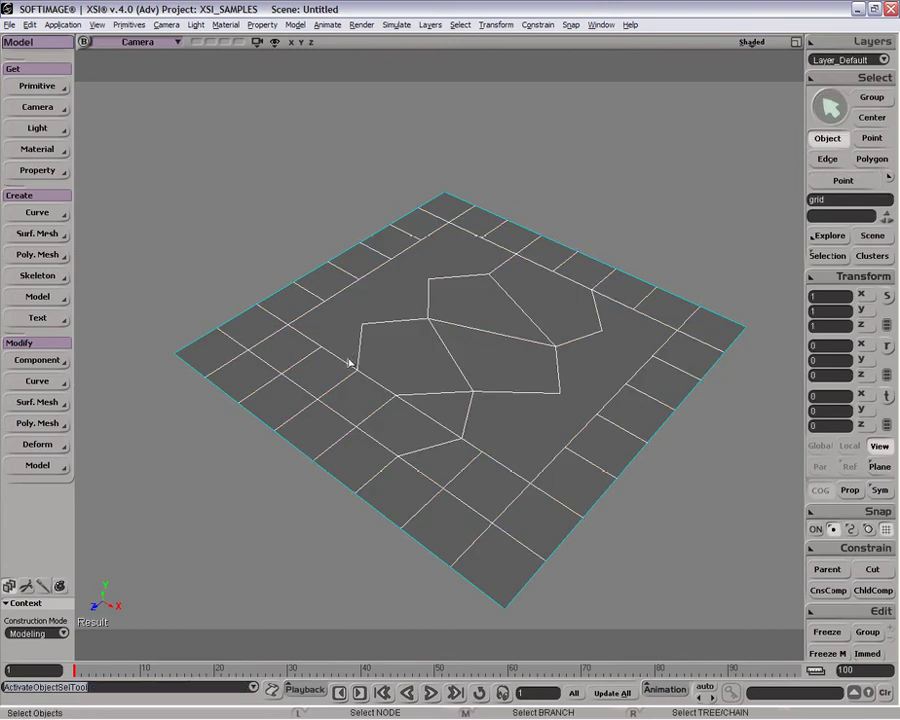
Dissolve the two remaining inserted vertices one at a time, cleaning their adjacent vertices
{"action": "key", "text": "t"}
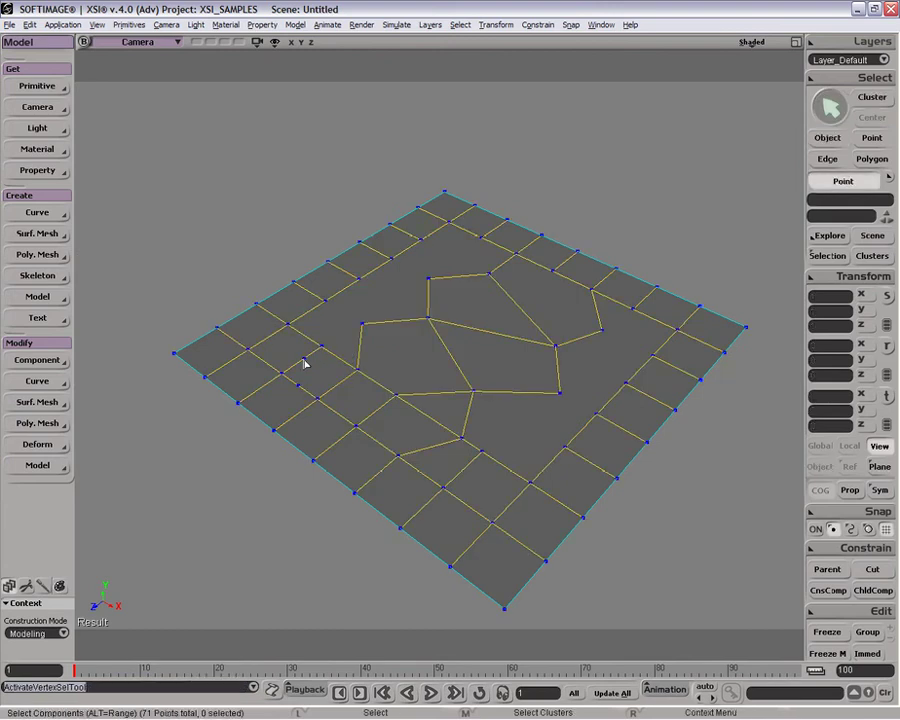
{"action": "left_click", "coordinate": [304, 361]}
{"action": "key", "text": "Delete"}
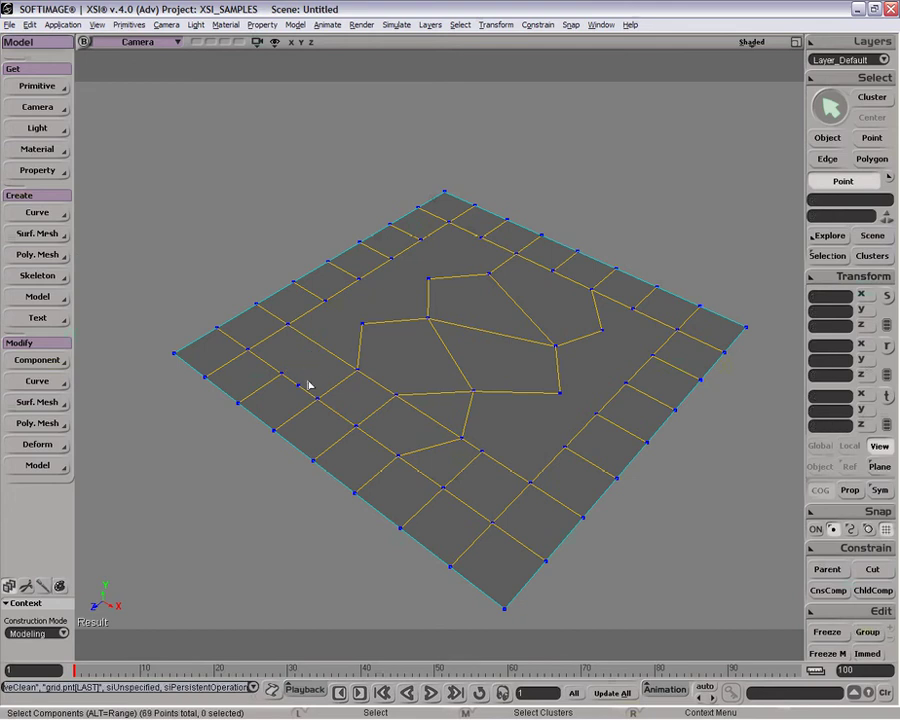
{"action": "left_click", "coordinate": [297, 383]}
{"action": "key", "text": "Delete"}
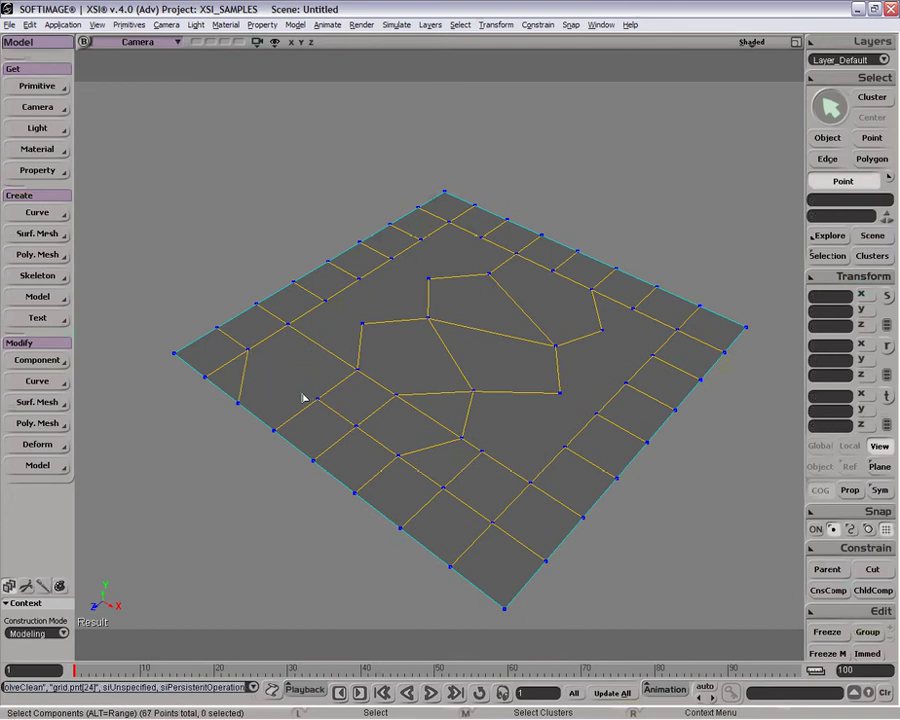
Dissolve the leftover slanted edge near the grid's left corner, cleaning its adjacent vertices
{"action": "key", "text": "i"}
{"action": "left_click", "coordinate": [247, 382]}
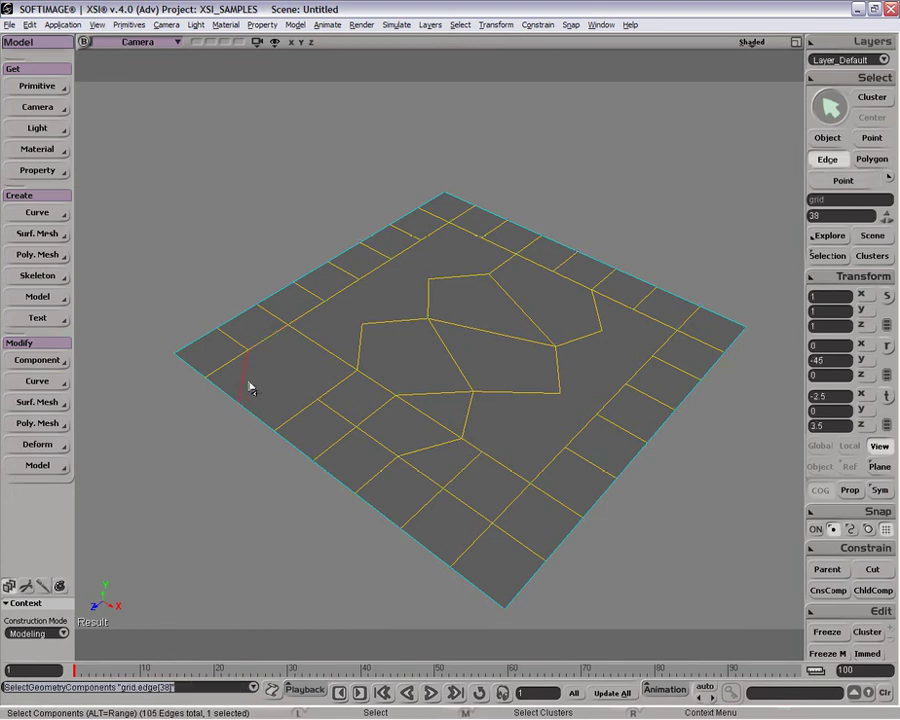
{"action": "key", "text": "i"}
{"action": "key", "text": "Delete"}
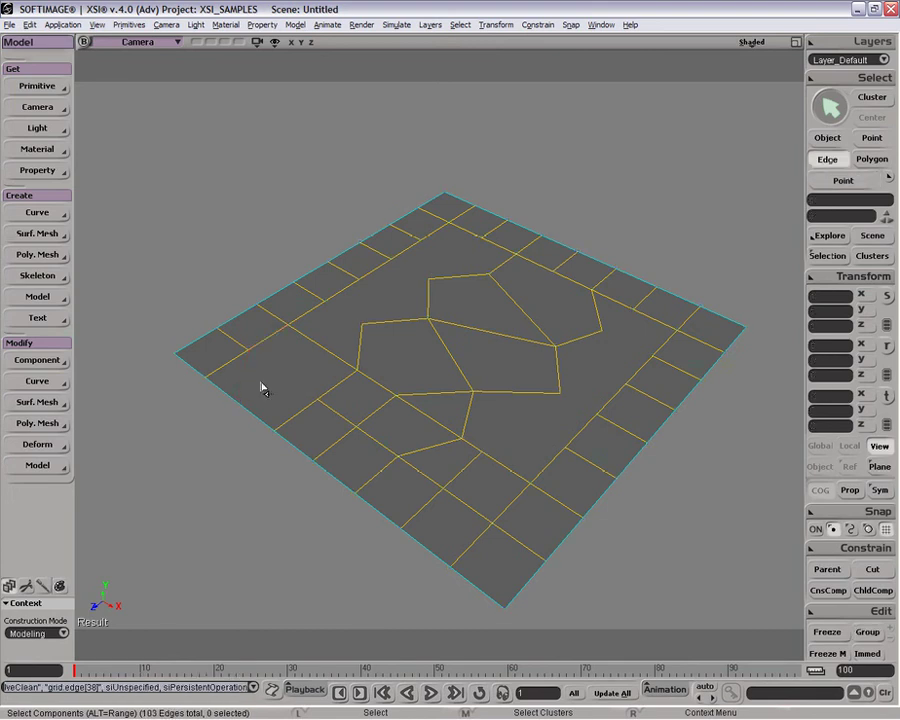
Add an edge across the enlarged border polygon, joining the facing grid points at its two ends
{"action": "key", "text": "\\"}
{"action": "left_click", "coordinate": [248, 349]}
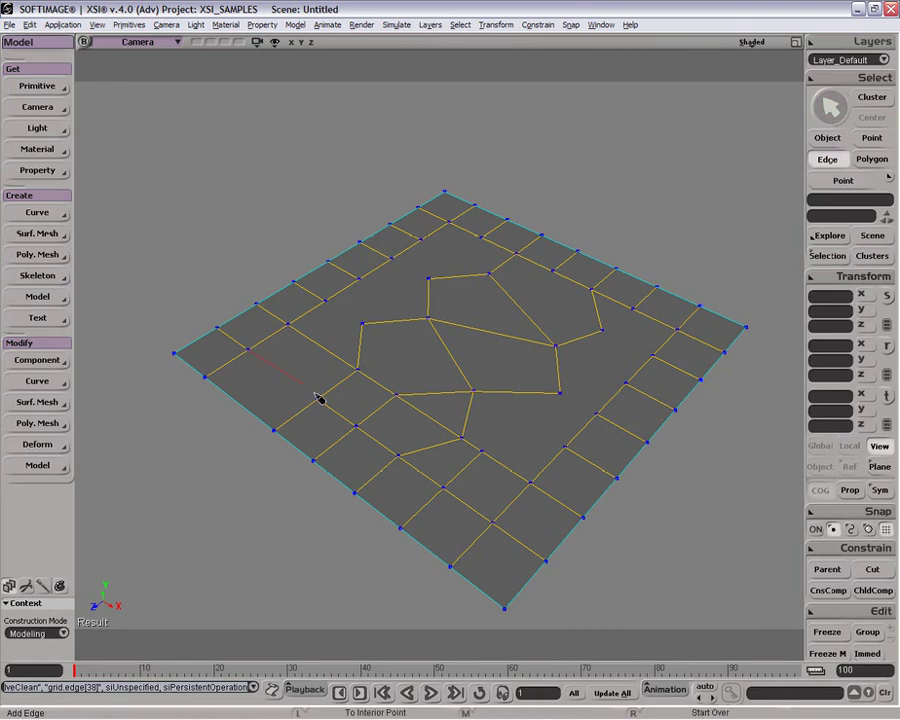
{"action": "left_click", "coordinate": [319, 398]}
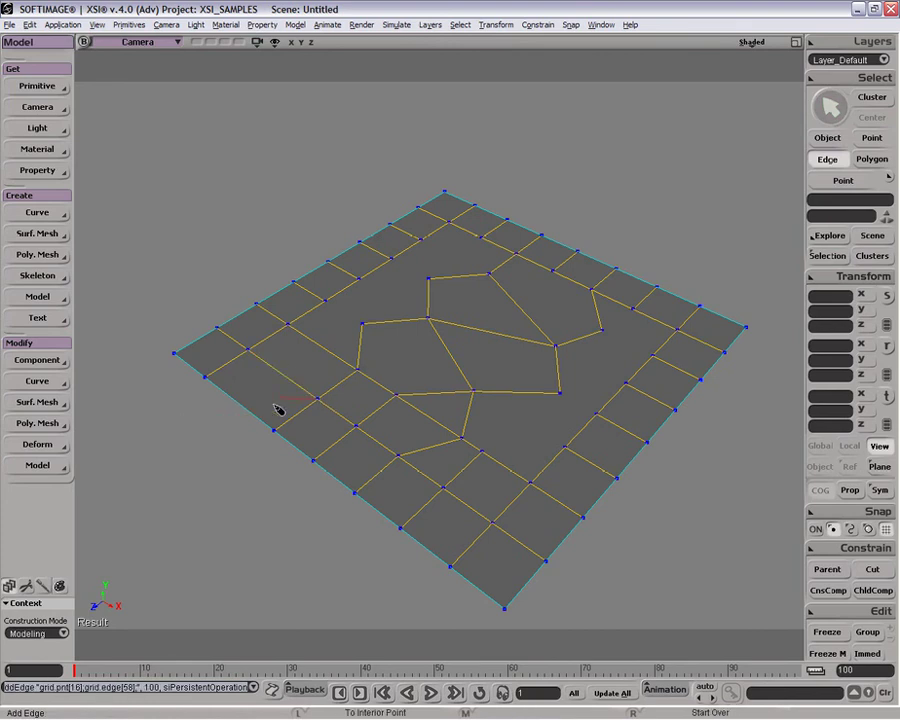
{"action": "right_click", "coordinate": [305, 378]}
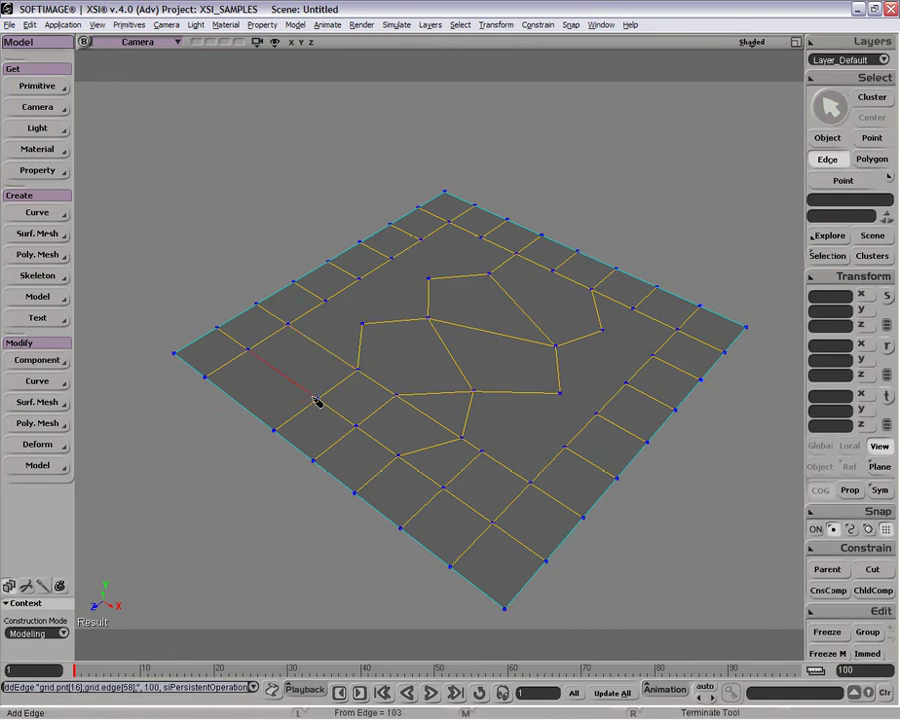
Split the three long parallel edges of the widened border cells with split control, setting the edge ratio to 50
{"action": "key", "text": "i"}
{"action": "left_click_drag", "start_coordinate": [337, 336], "coordinate": [222, 408]}
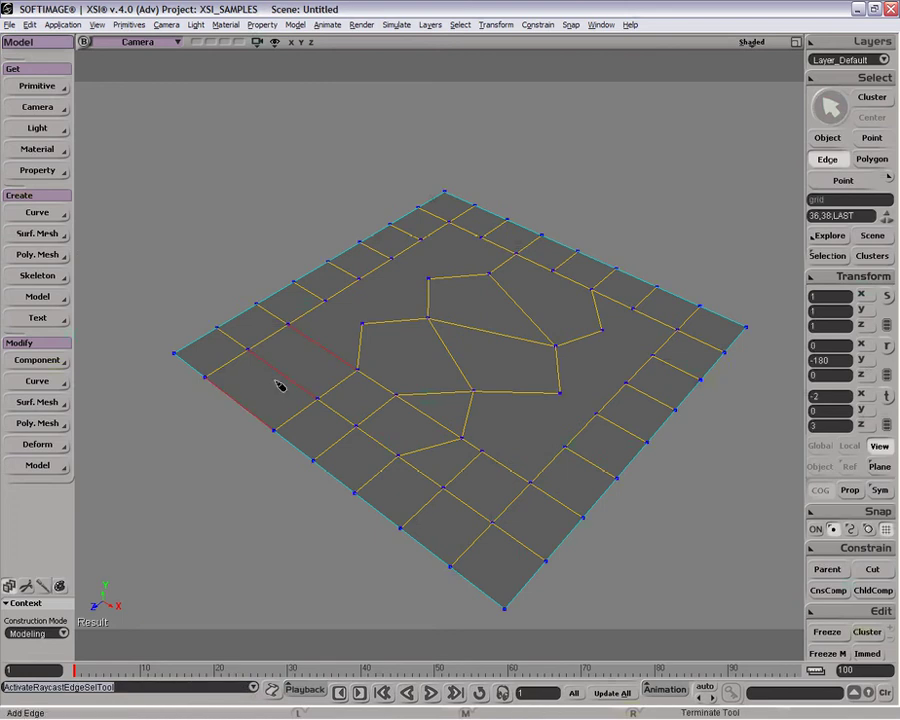
{"action": "right_click", "coordinate": [327, 353]}
{"action": "right_click", "coordinate": [327, 353]}
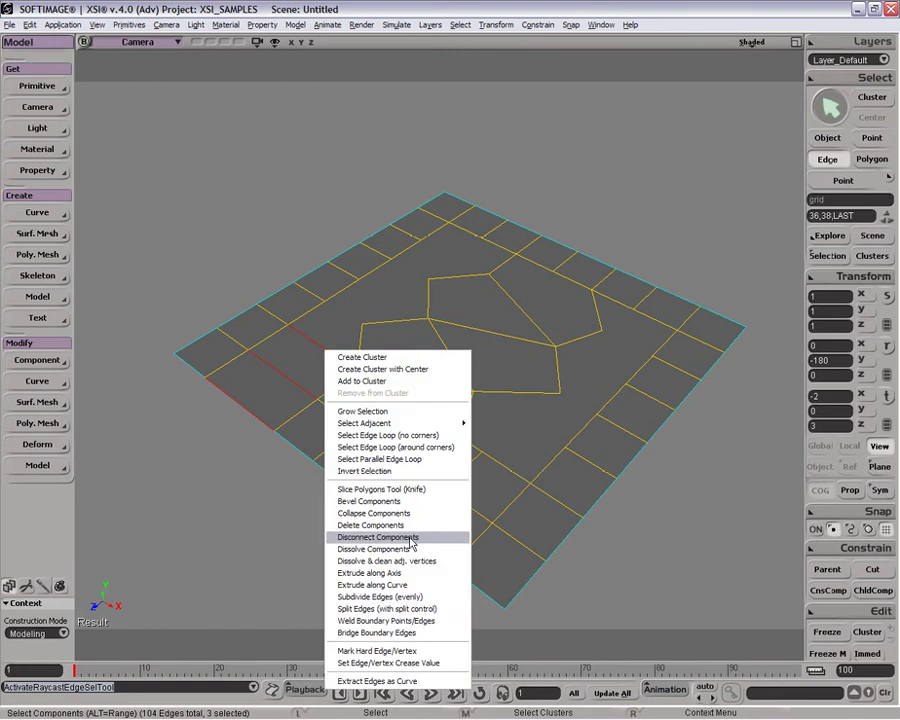
{"action": "left_click", "coordinate": [443, 614]}
{"action": "mouse_move", "coordinate": [647, 134]}
{"action": "left_mouse_down"}
{"action": "mouse_move", "coordinate": [631, 138]}
{"action": "mouse_move", "coordinate": [638, 132]}
{"action": "left_mouse_up"}
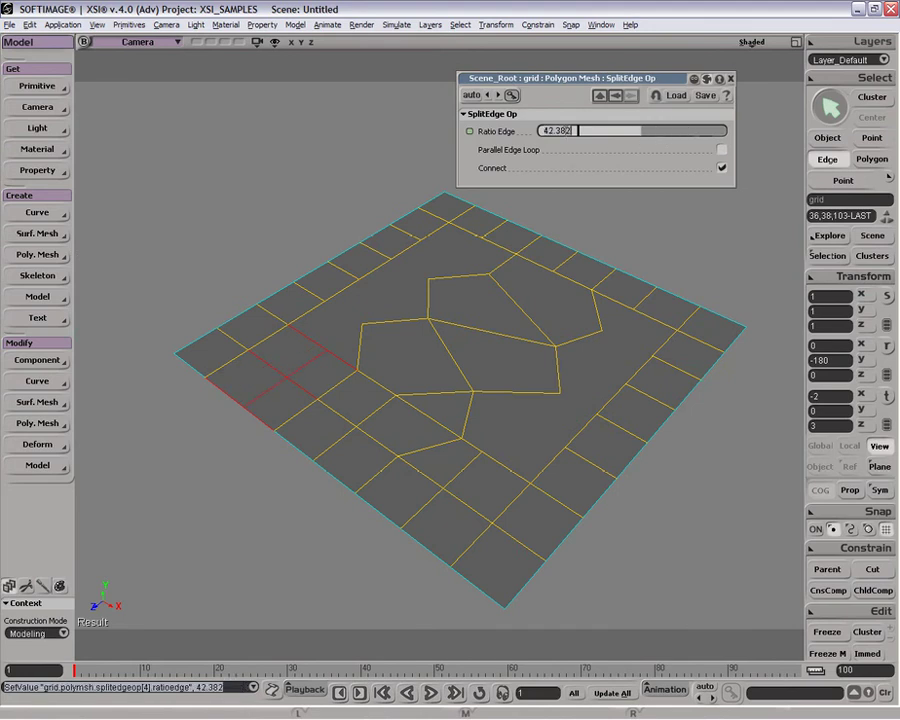
{"action": "type", "text": "50"}
{"action": "key", "text": "Return"}
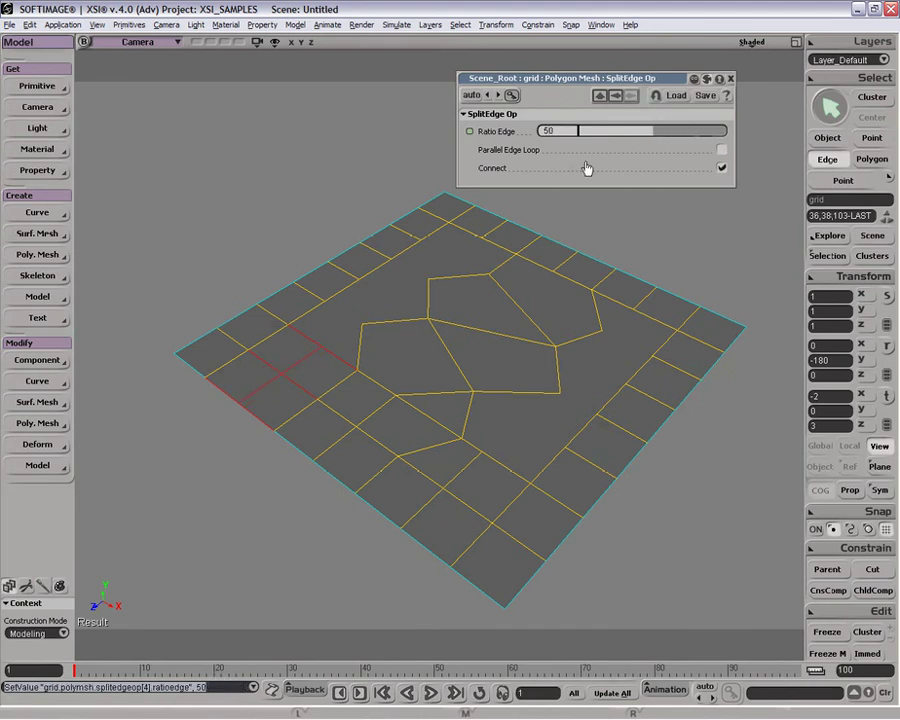
Compare the split with Parallel Edge Loop on and Connect off, restore both options, and close the property editor
{"action": "left_click", "coordinate": [722, 150]}
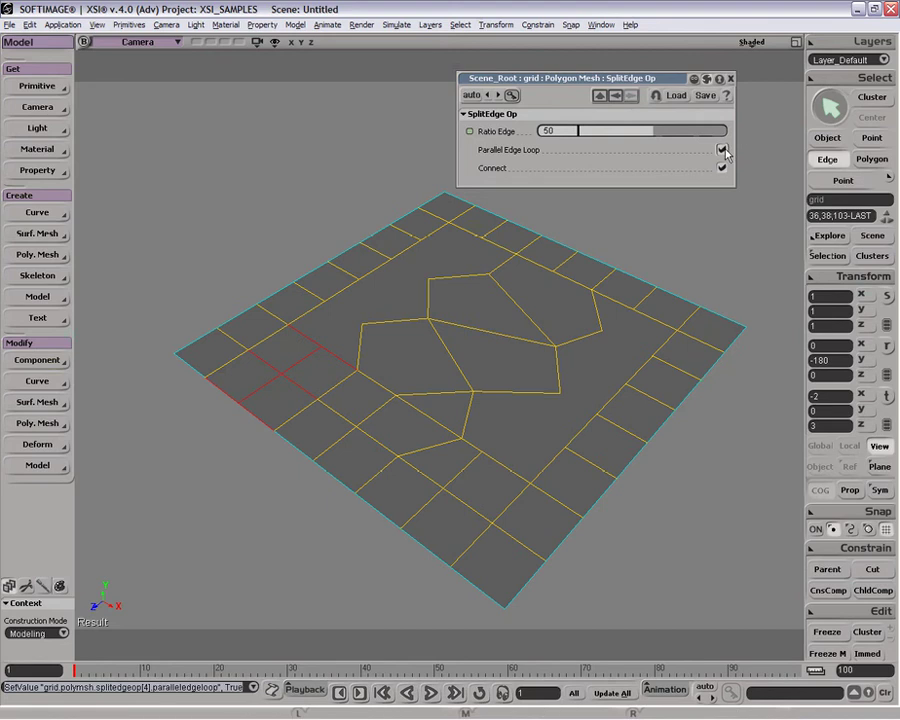
{"action": "left_click", "coordinate": [722, 150]}
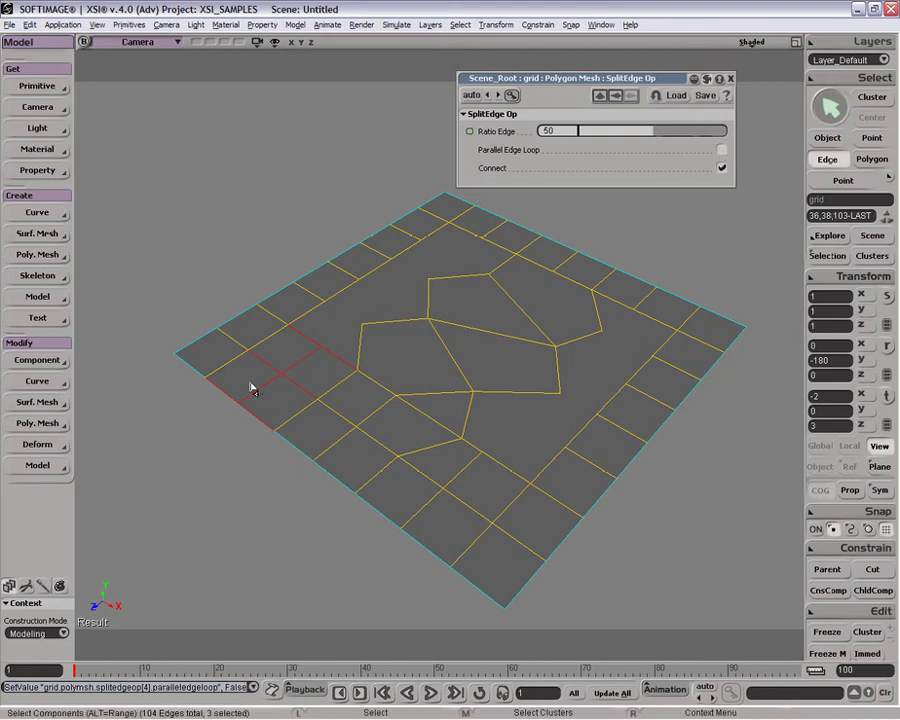
{"action": "left_click", "coordinate": [722, 168]}
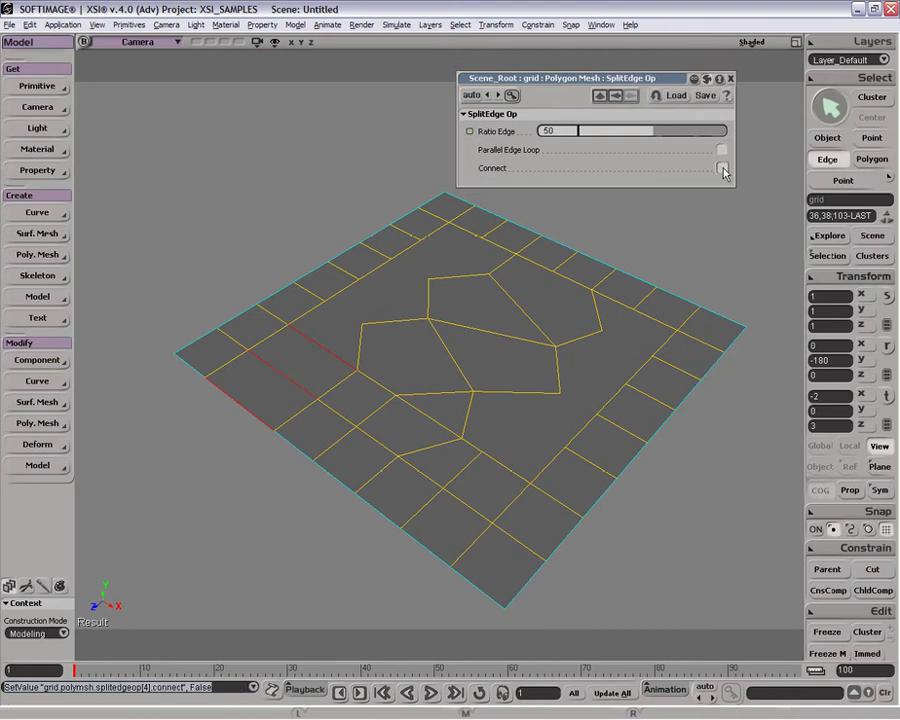
{"action": "key", "text": "t"}
{"action": "left_click", "coordinate": [722, 168]}
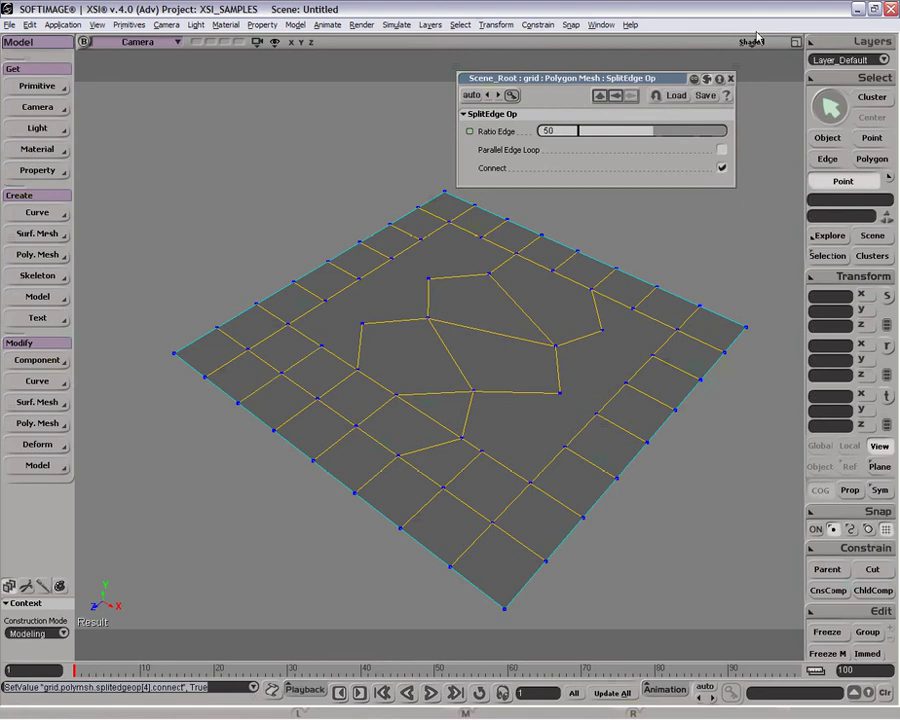
{"action": "left_click", "coordinate": [732, 78]}
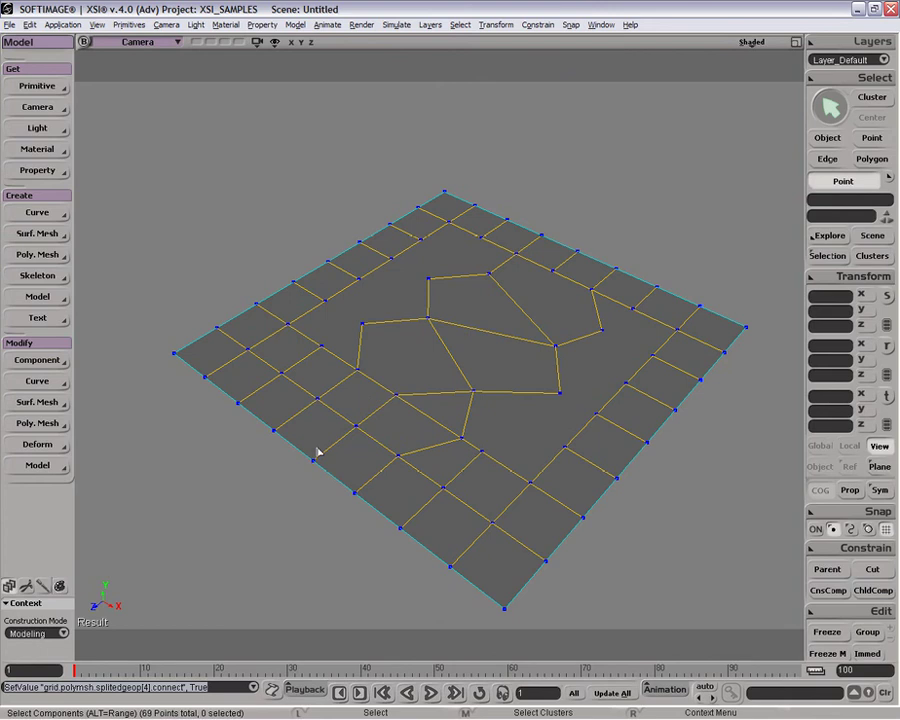
Subdivide evenly the two facing edges of the outer border cell next to the split cells
{"action": "key", "text": "e"}
{"action": "left_click", "coordinate": [305, 413]}
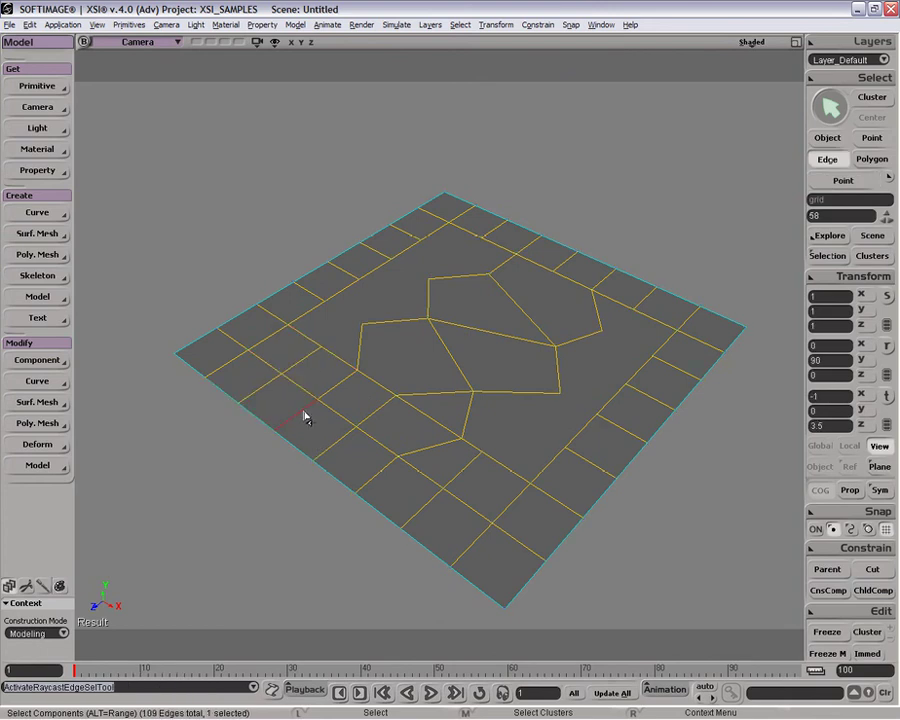
{"action": "left_click", "coordinate": [337, 446], "text": "shift"}
{"action": "right_click", "coordinate": [432, 455]}
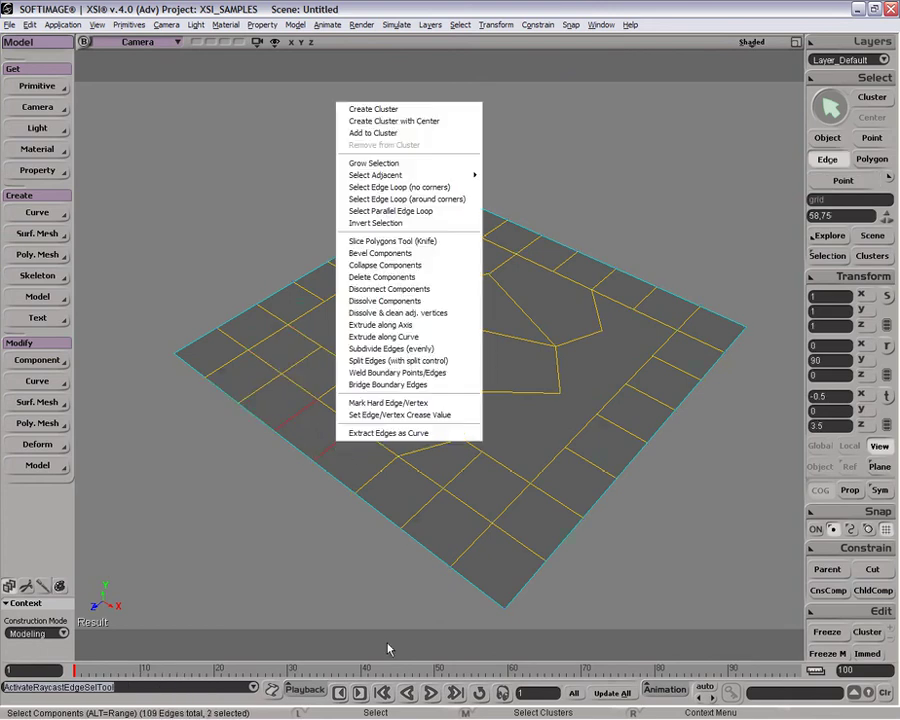
{"action": "left_click", "coordinate": [448, 349]}
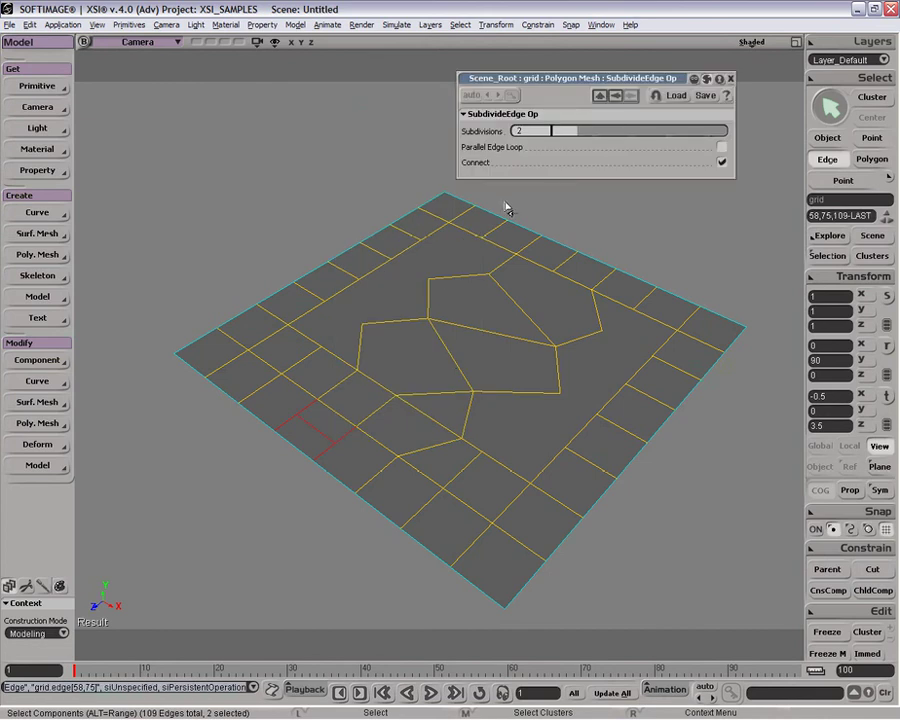
Set the edge subdivisions to 3 with Parallel Edge Loop enabled, and close the property editor
{"action": "left_click", "coordinate": [620, 131]}
{"action": "left_click_drag", "start_coordinate": [601, 131], "coordinate": [602, 131]}
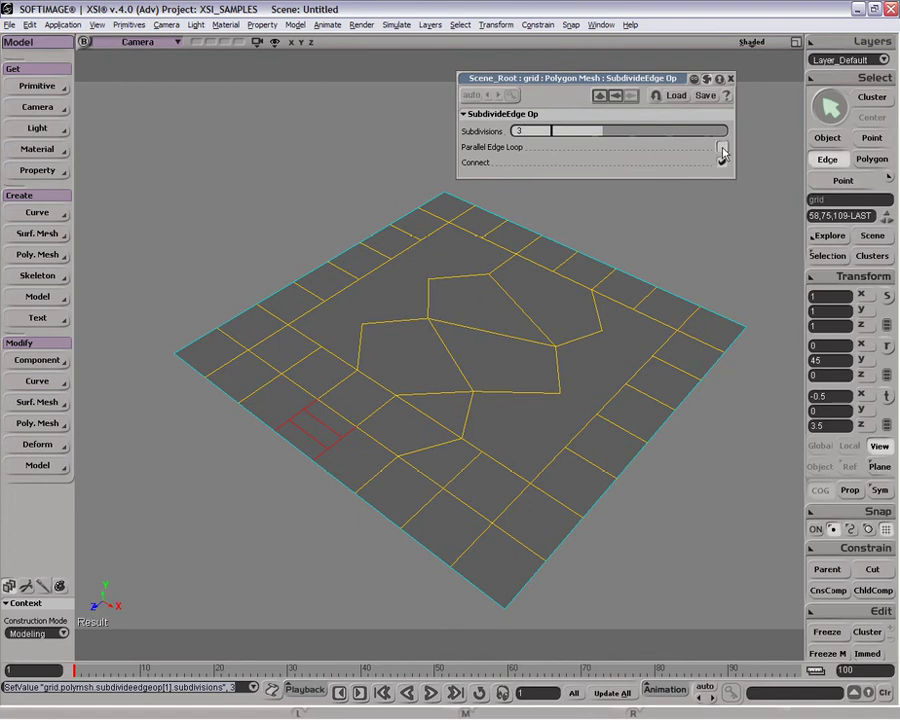
{"action": "left_click", "coordinate": [722, 148]}
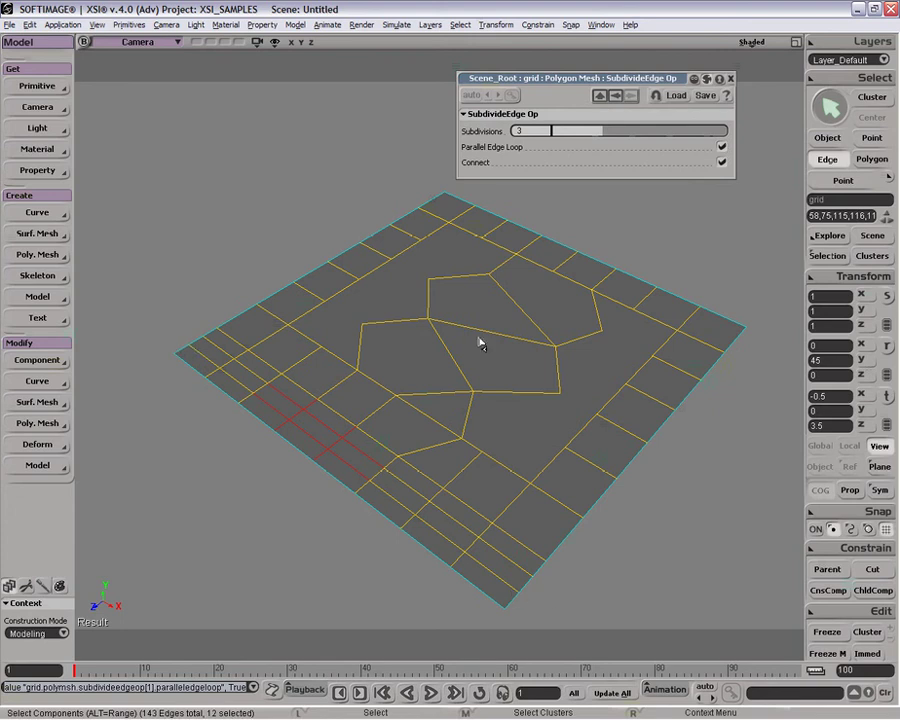
{"action": "left_click", "coordinate": [730, 78]}
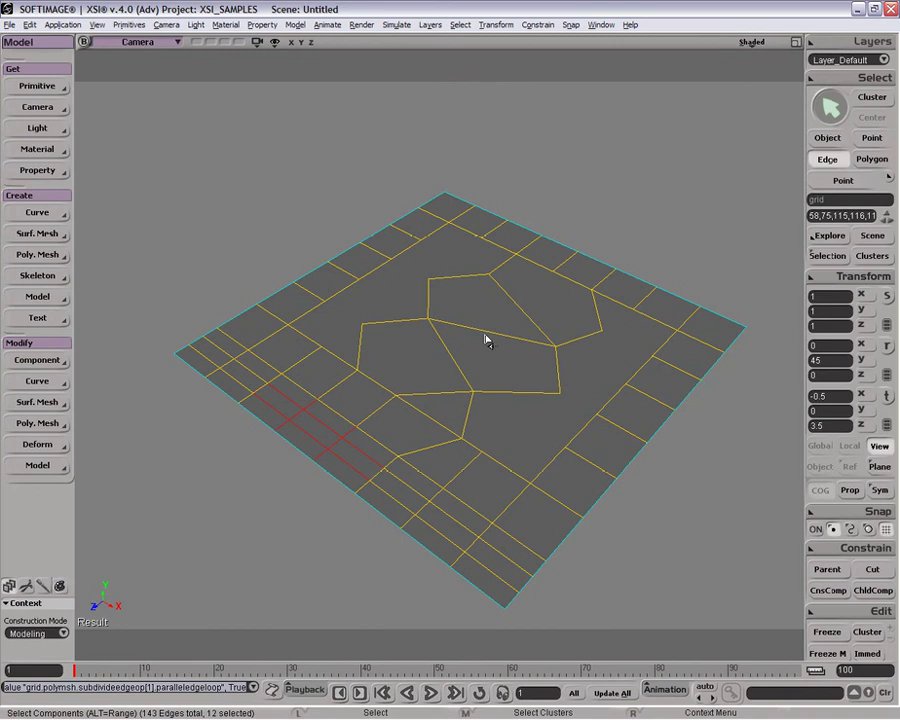
Extrude the innermost middle edge of the subdivided border cell by duplicating it, and raise it to about Y 1.14
{"action": "key", "text": "space"}
{"action": "key", "text": "e"}
{"action": "left_click", "coordinate": [322, 426]}
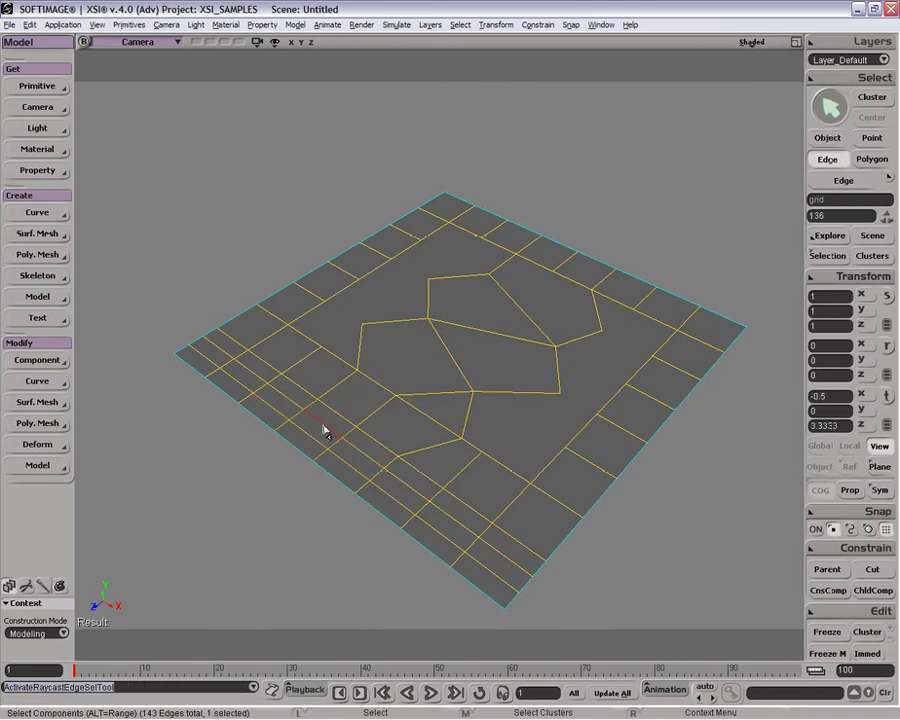
{"action": "key", "text": "ctrl+d"}
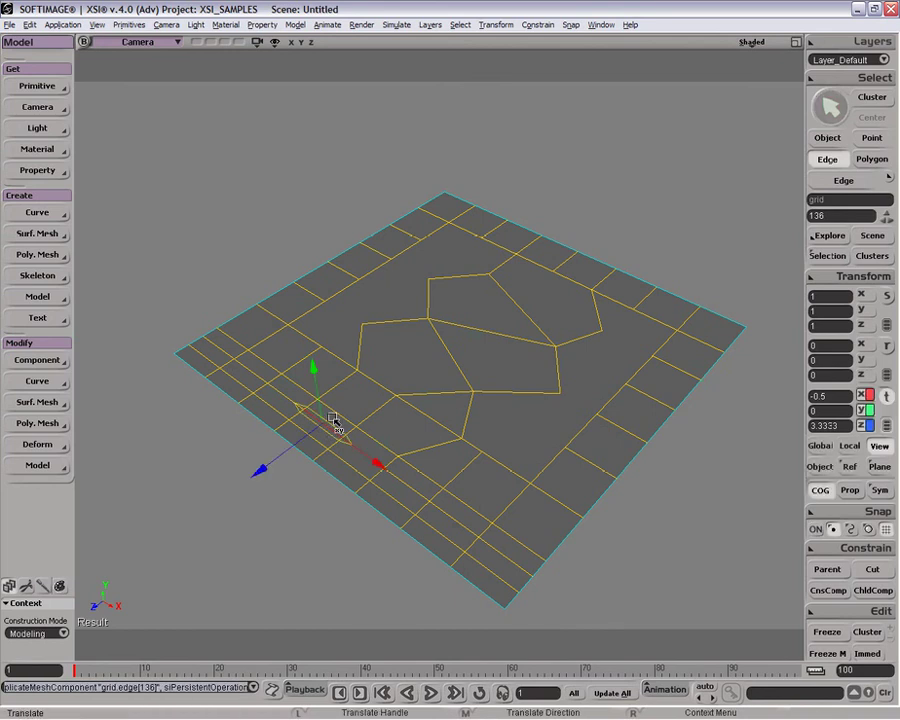
{"action": "left_click_drag", "start_coordinate": [324, 412], "coordinate": [313, 362]}
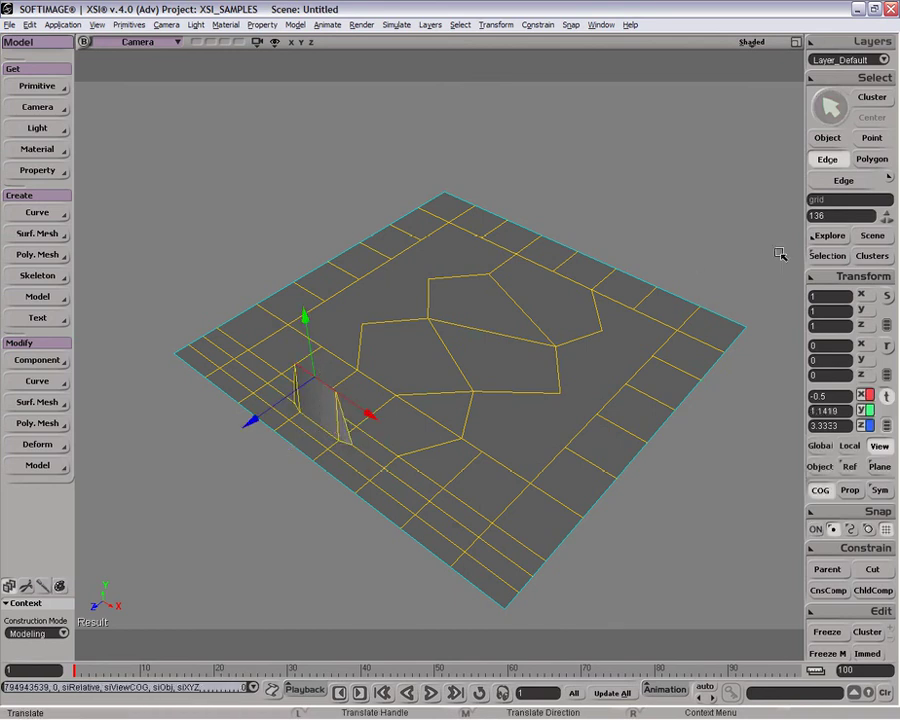
Examine the Extrude and MoveComponent operators in the grid's operator stack
{"action": "left_click", "coordinate": [828, 256]}
{"action": "left_click", "coordinate": [670, 321]}
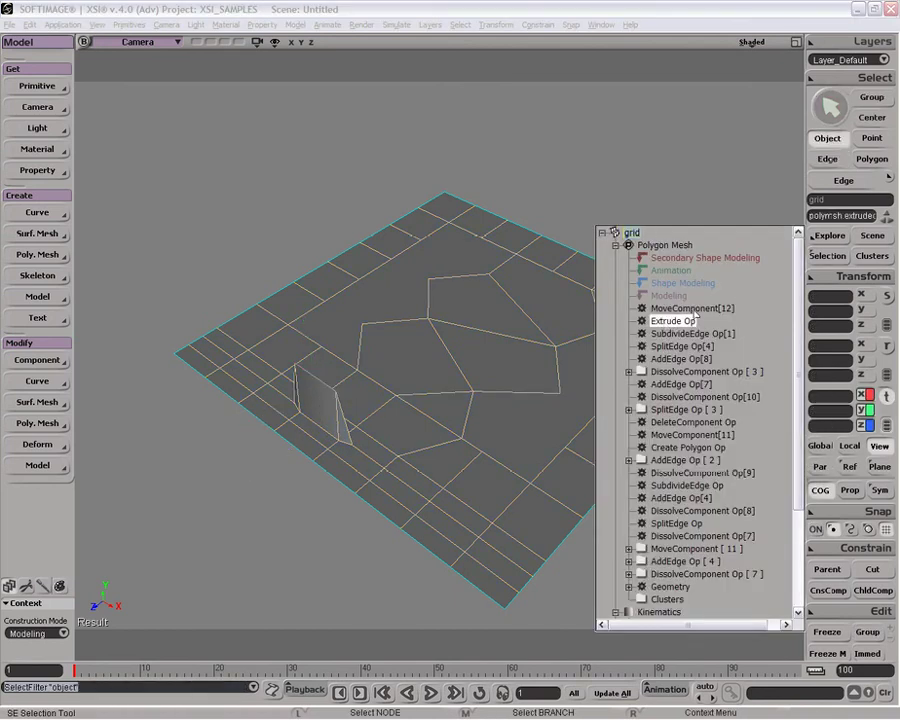
{"action": "left_click", "coordinate": [689, 308]}
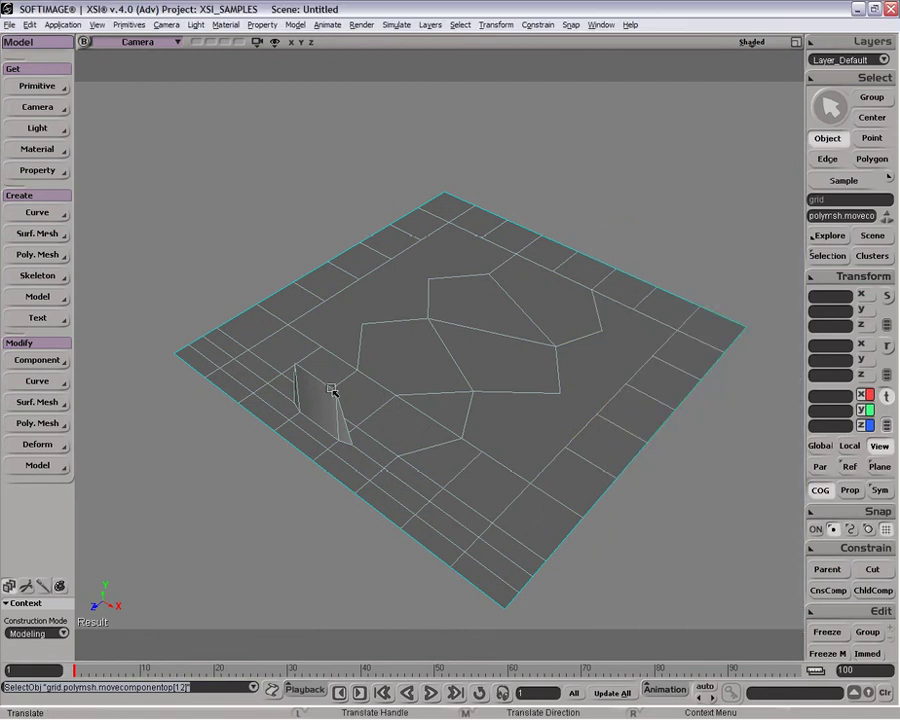
Undo the move and the duplicate extrusion of the edge
{"action": "key", "text": "space"}
{"action": "left_click", "coordinate": [332, 417]}
{"action": "key", "text": "ctrl+z"}
{"action": "key", "text": "ctrl+z"}
{"action": "key", "text": "ctrl+z"}
{"action": "key", "text": "ctrl+z"}
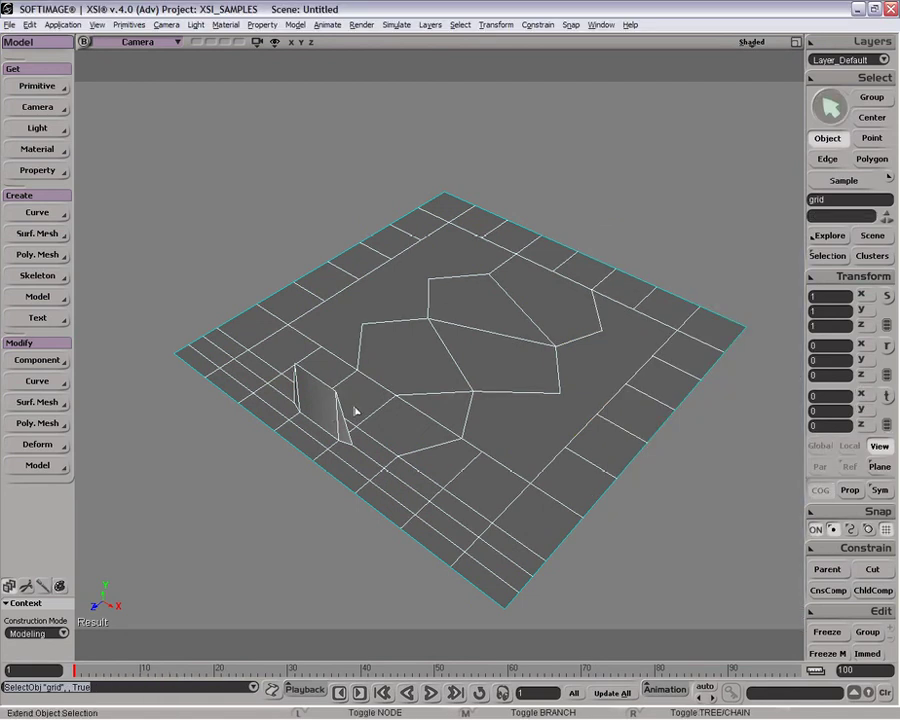
{"action": "key", "text": "ctrl+z"}
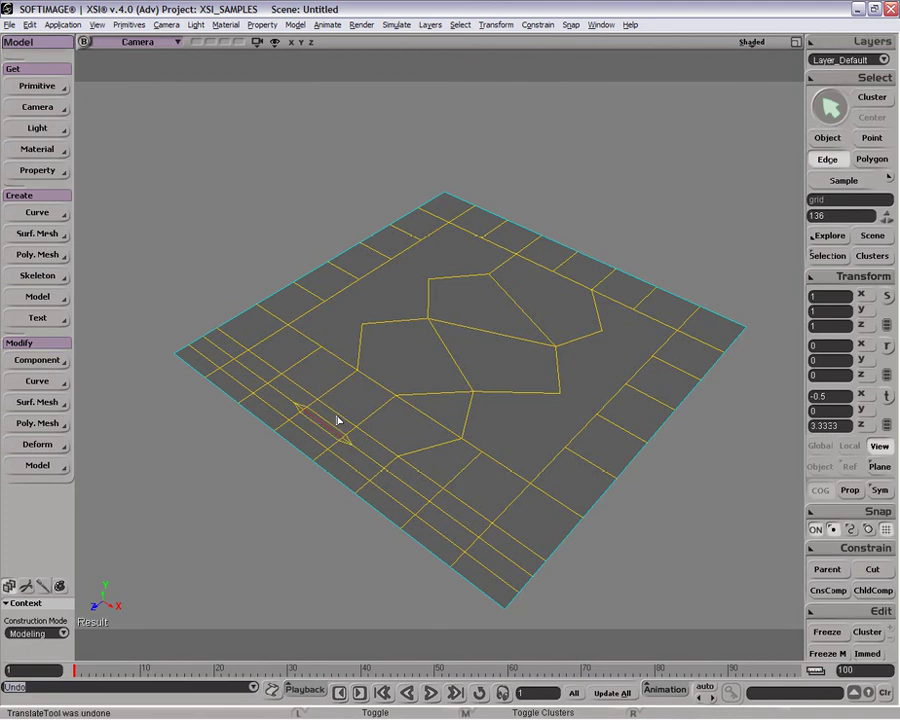
{"action": "key", "text": "ctrl+z"}
Freeze the modelling operators of the whole grid object
{"action": "key", "text": "space"}
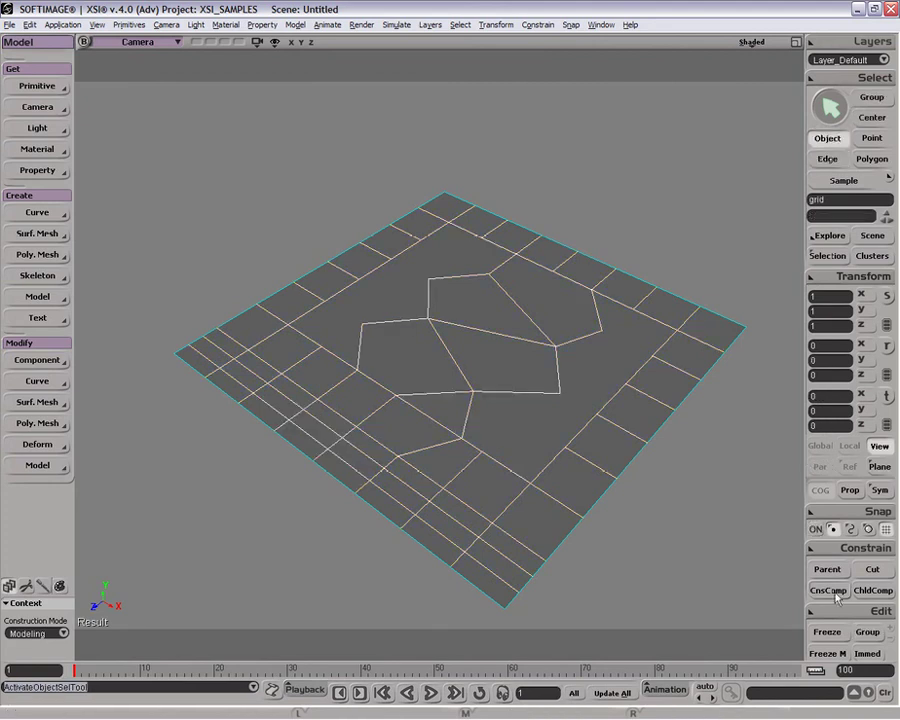
{"action": "left_click", "coordinate": [830, 653]}
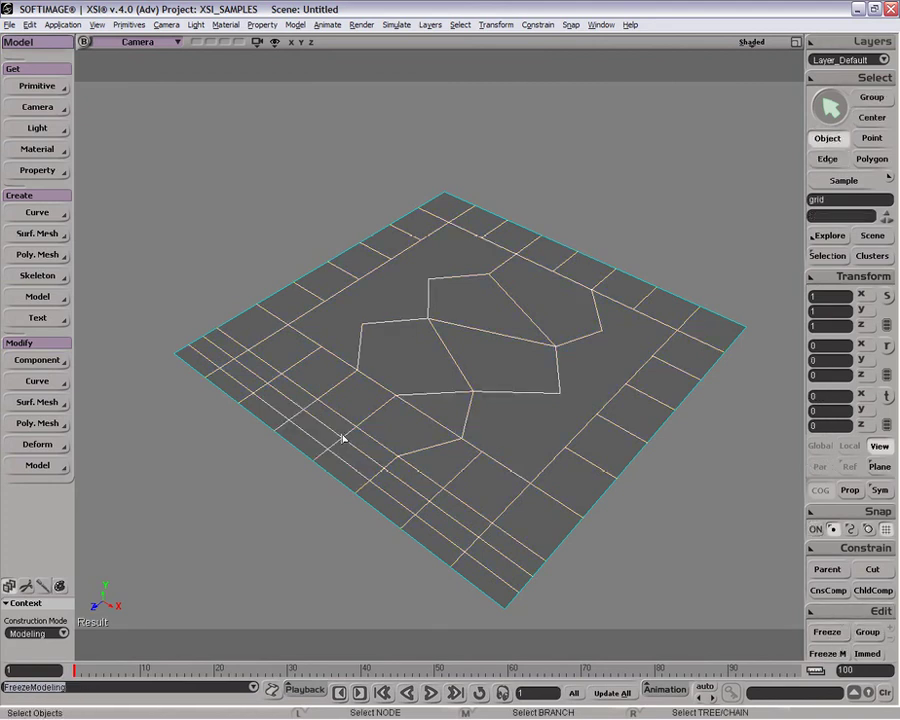
Extrude the innermost middle edge of the subdivided border cell along an axis
{"action": "key", "text": "e"}
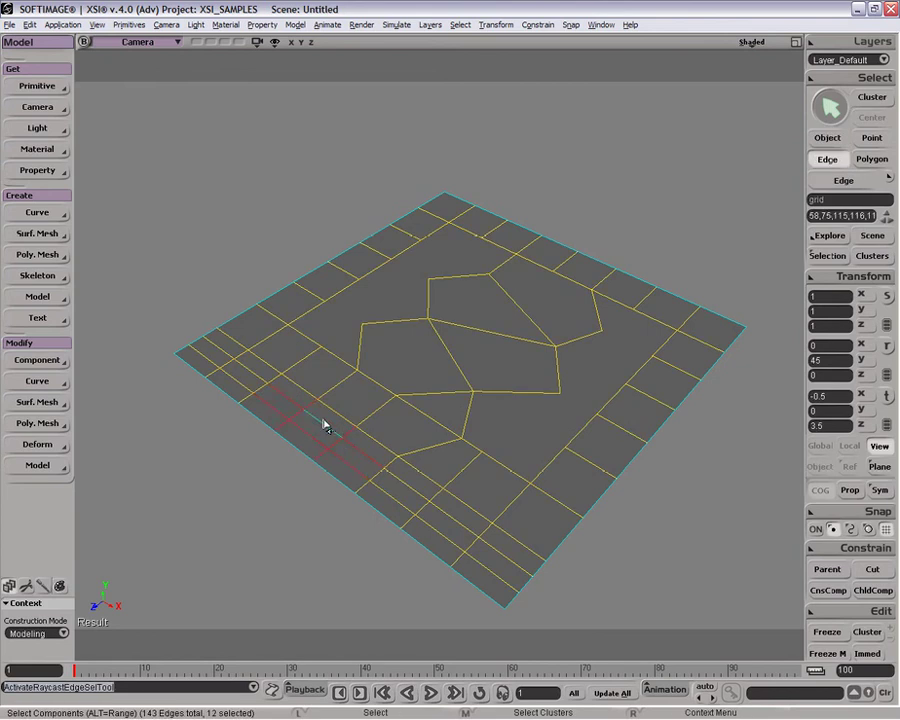
{"action": "left_click", "coordinate": [333, 421]}
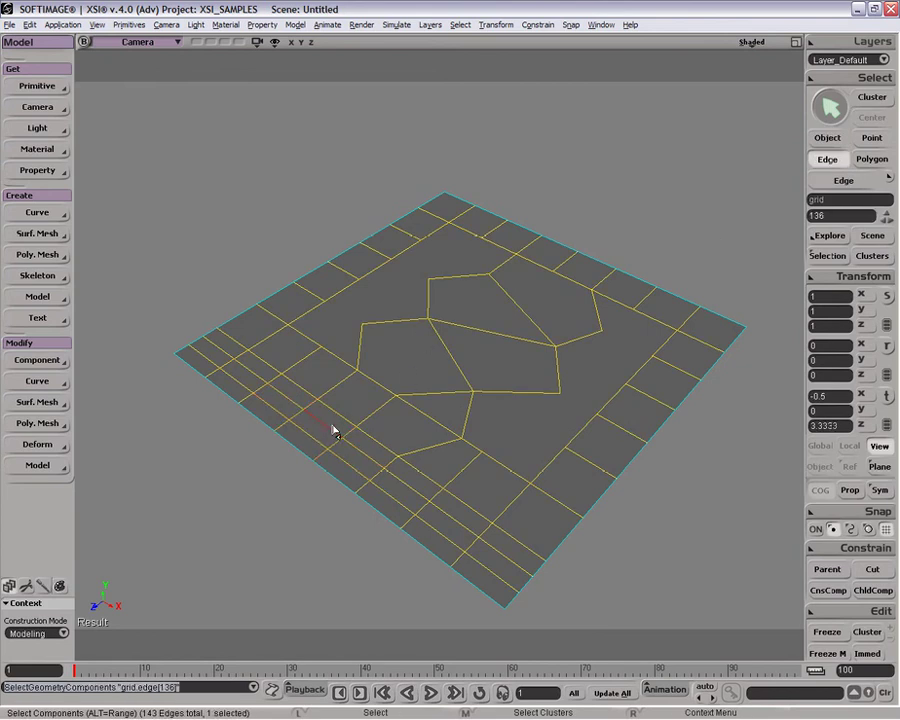
{"action": "right_click", "coordinate": [325, 426]}
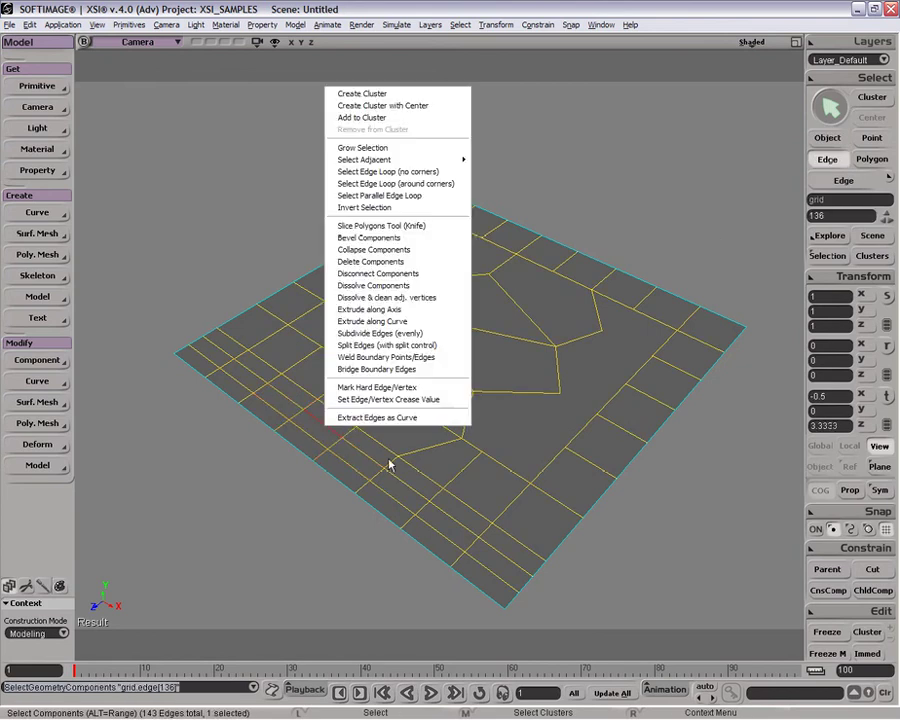
{"action": "left_click", "coordinate": [450, 309]}
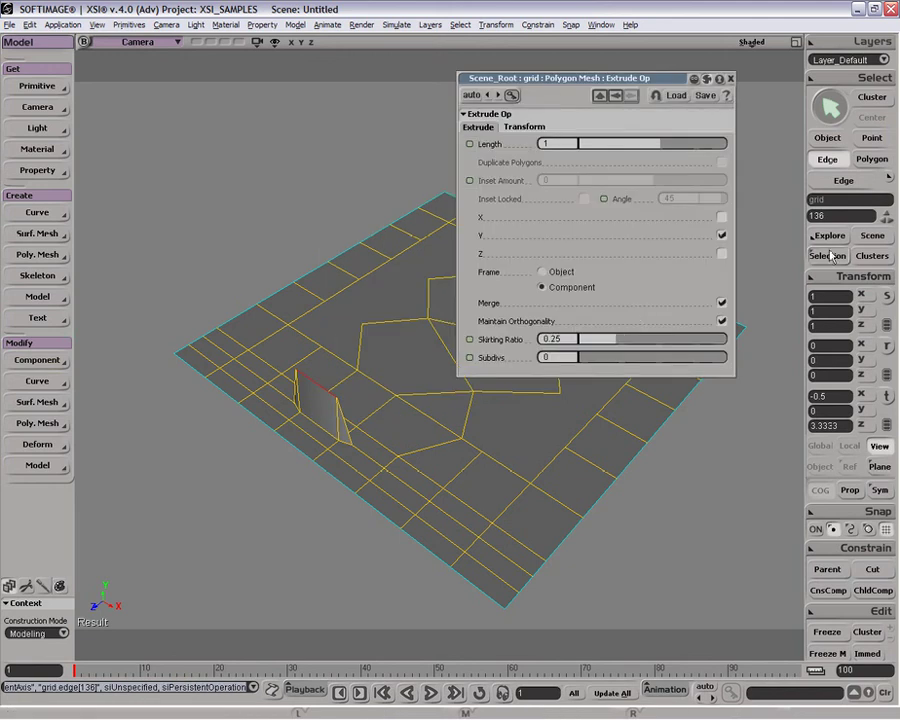
Review the extrusion in the operator stack and the view, and undo it
{"action": "left_click", "coordinate": [830, 256]}
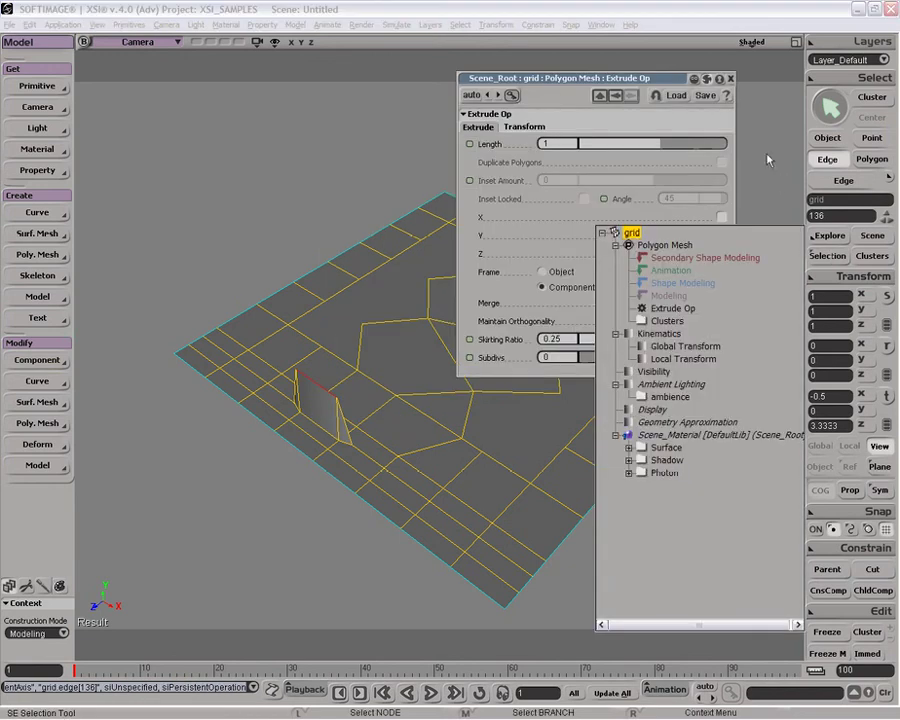
{"action": "left_click", "coordinate": [717, 79]}
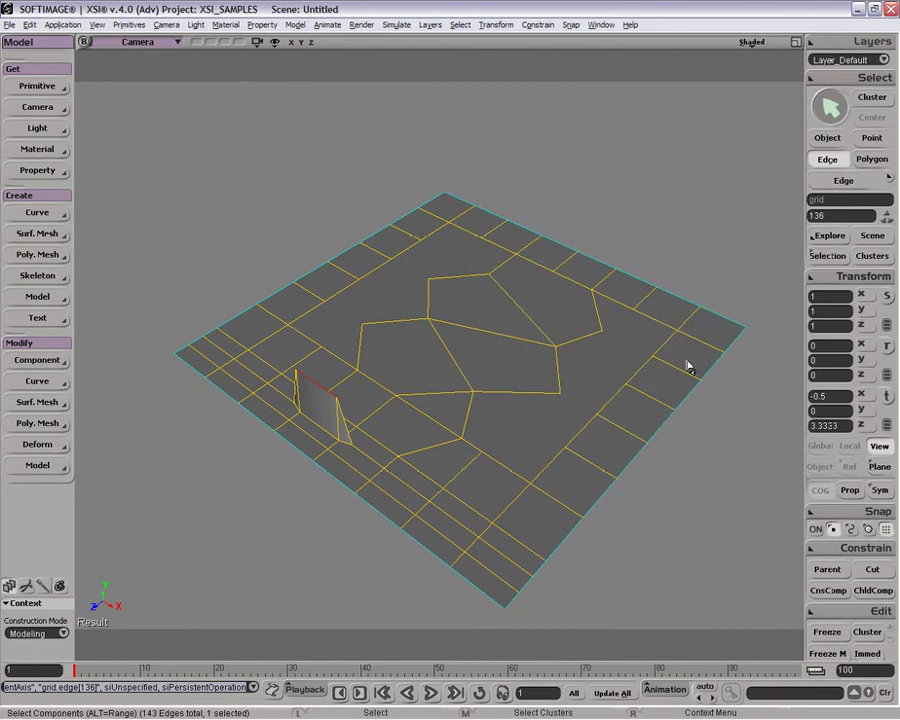
{"action": "key", "text": "o"}
{"action": "left_click_drag", "start_coordinate": [680, 372], "coordinate": [430, 443]}
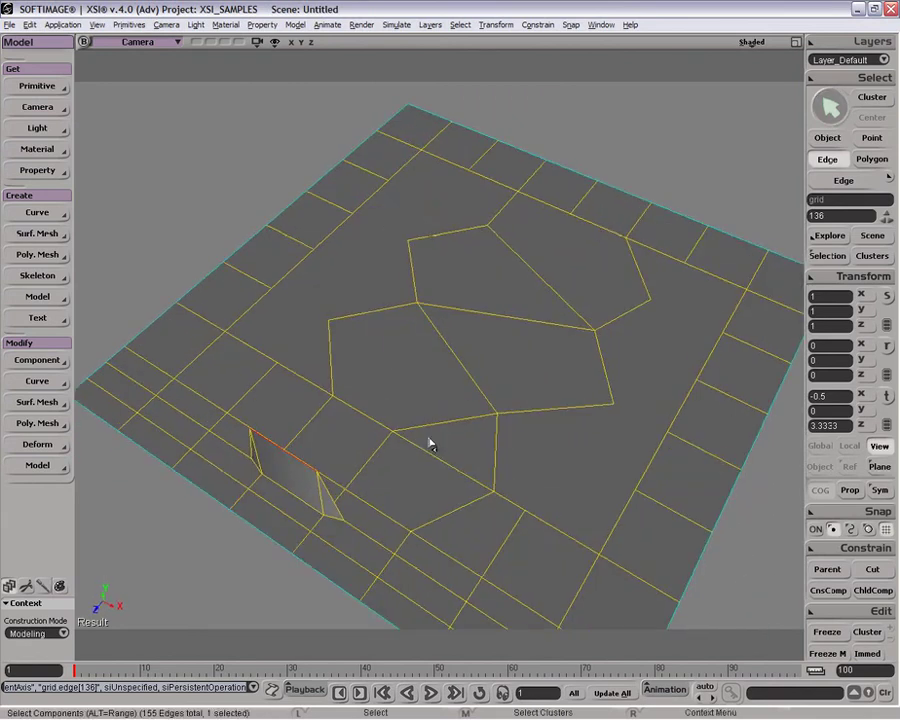
{"action": "key", "text": "ctrl+z"}
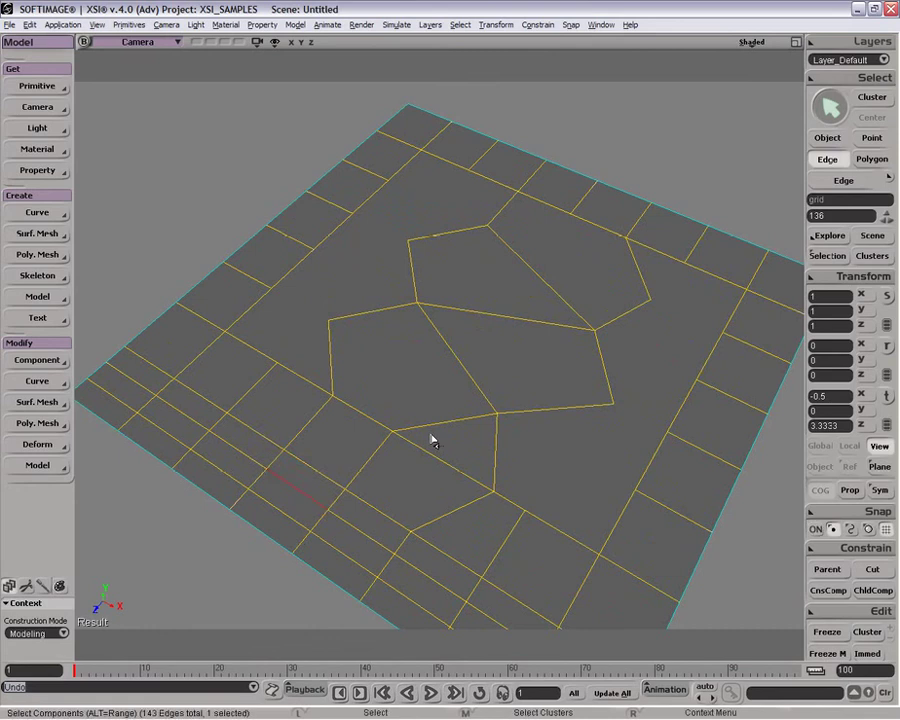
Select a polygon inside the subdivided border cell and review the commands available for polygons
{"action": "key", "text": "space"}
{"action": "left_click_drag", "start_coordinate": [430, 434], "coordinate": [378, 398]}
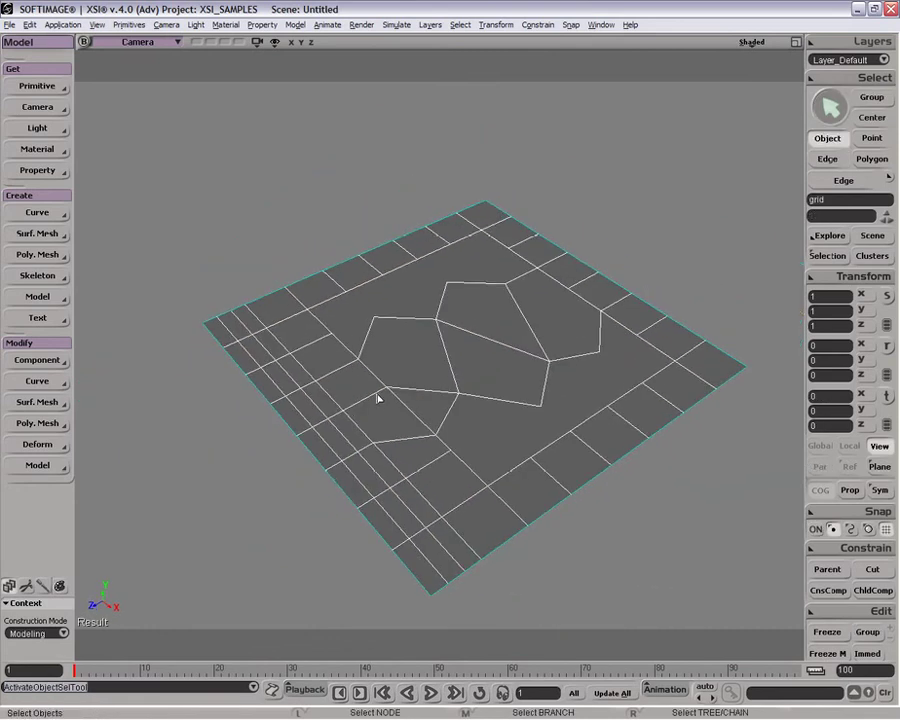
{"action": "key", "text": "u"}
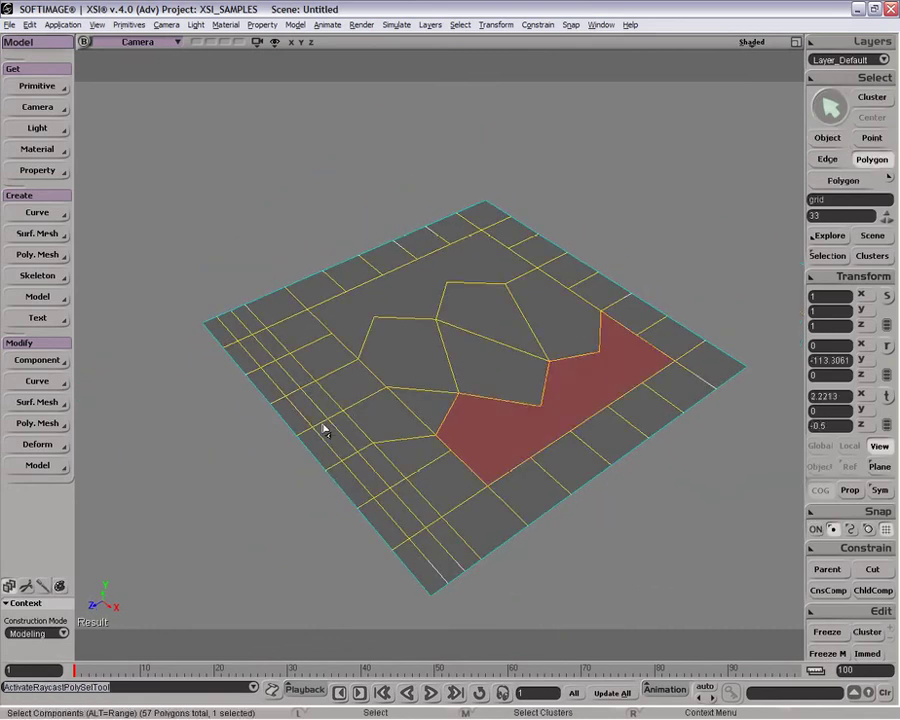
{"action": "left_click", "coordinate": [318, 418]}
{"action": "right_click", "coordinate": [318, 418]}
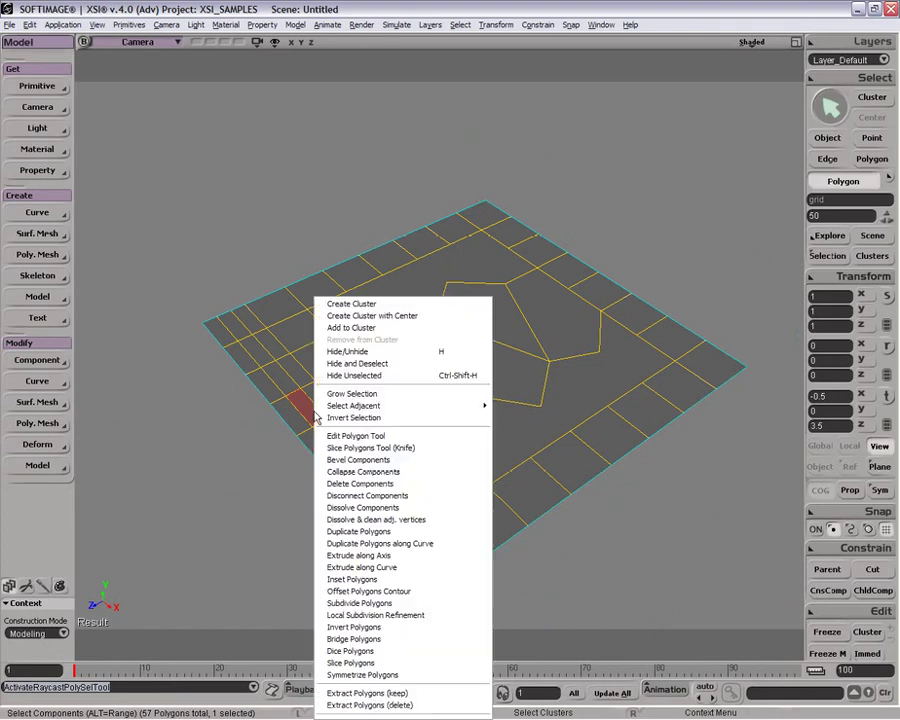
{"action": "left_click", "coordinate": [261, 443]}
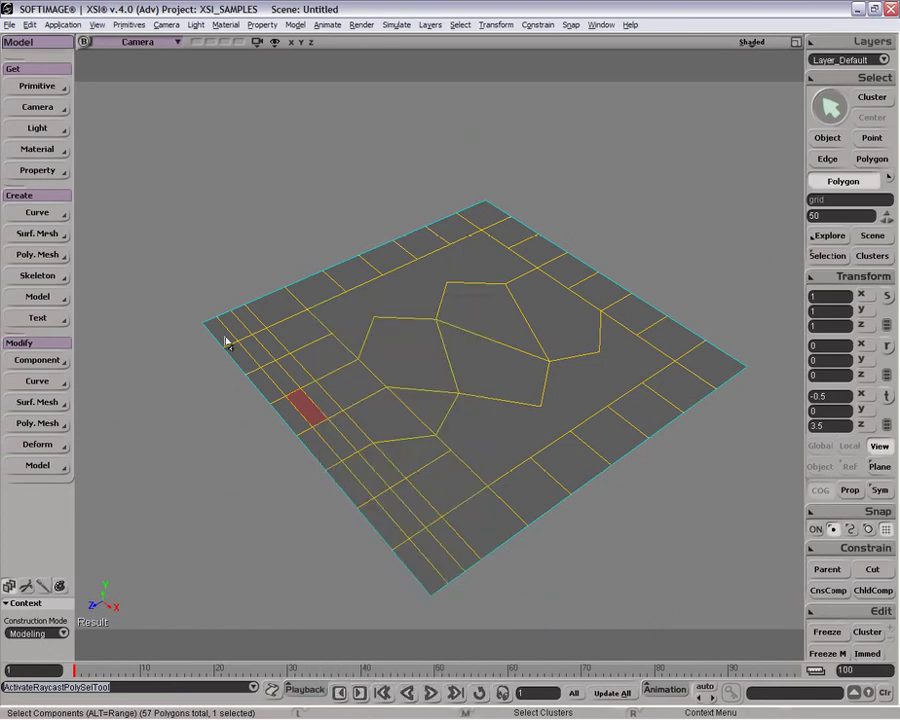
{"action": "key", "text": "space"}
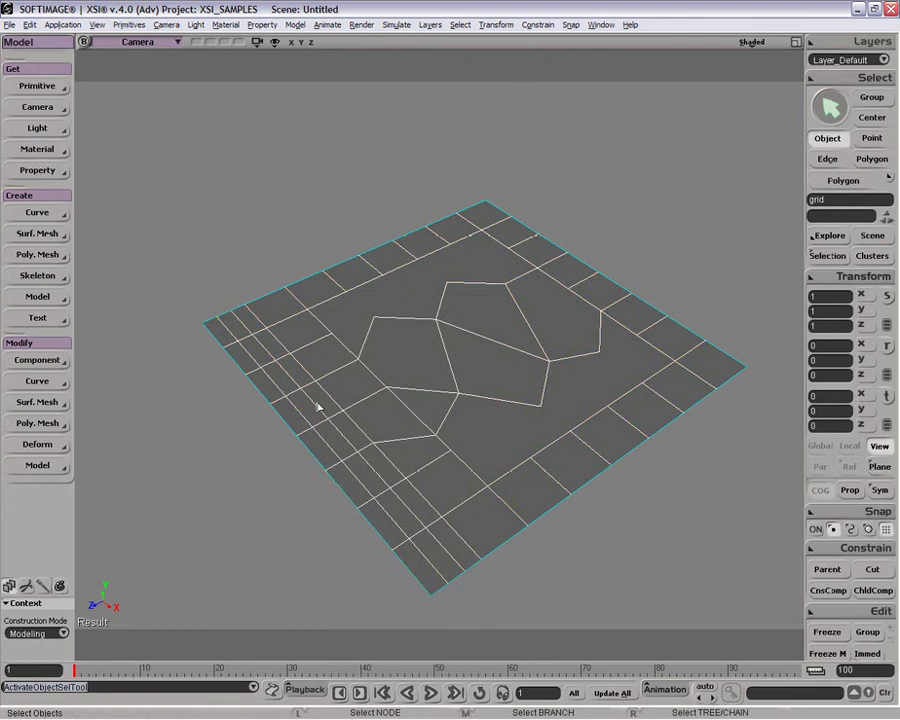
Delete five neighbouring polygons of the subdivided border cells to leave a notch in the grid's edge
{"action": "key", "text": "u"}
{"action": "left_click_drag", "start_coordinate": [316, 392], "coordinate": [294, 372]}
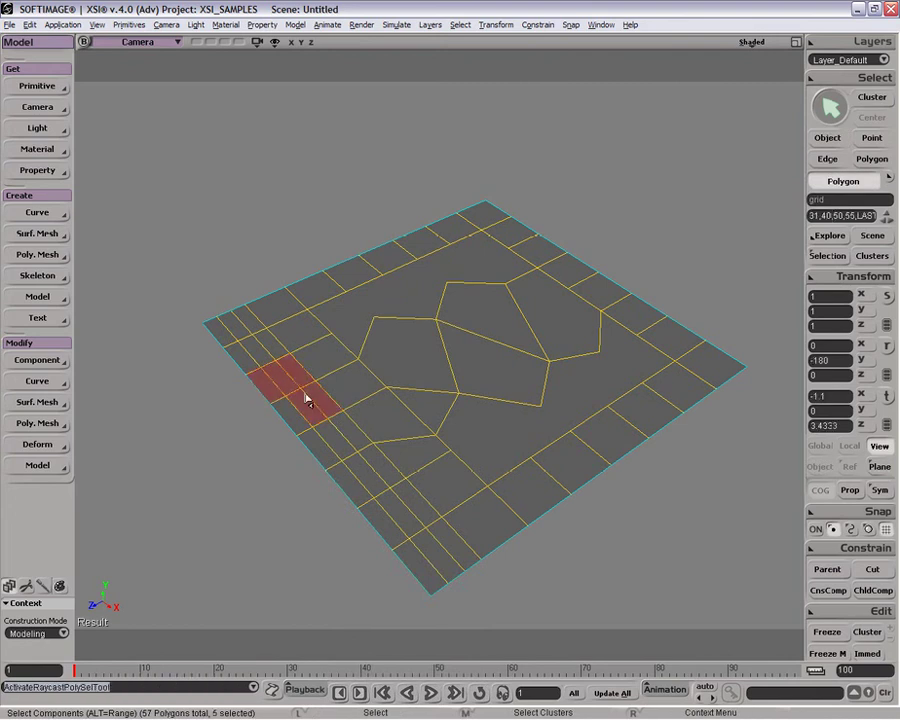
{"action": "key", "text": "Delete"}
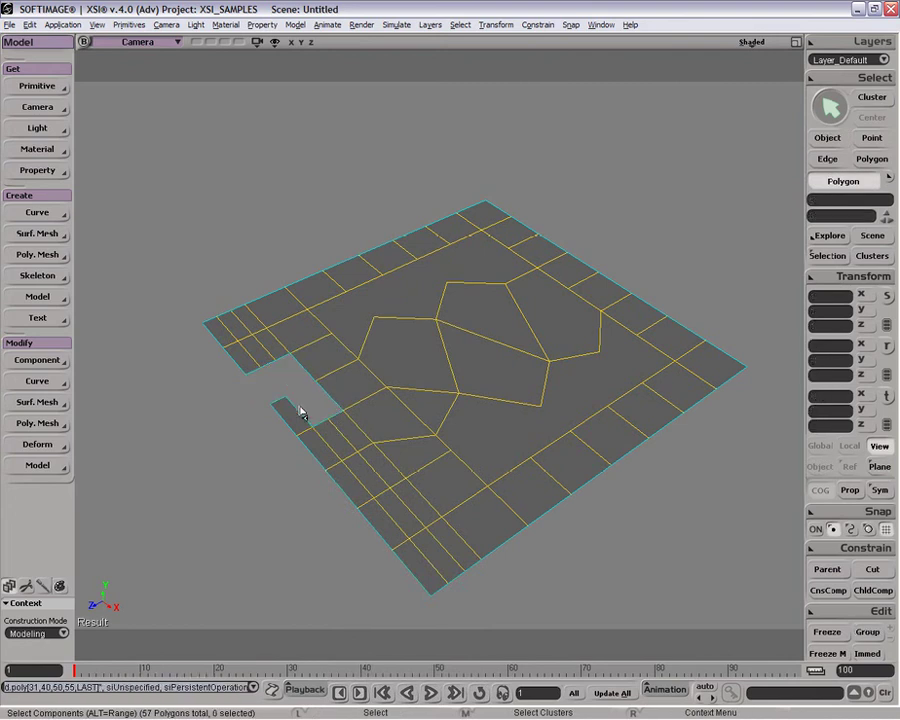
Create a new polygon in the notch, connected to its inner border edges and the inner corner point of the remaining outer strip
{"action": "key", "text": "n"}
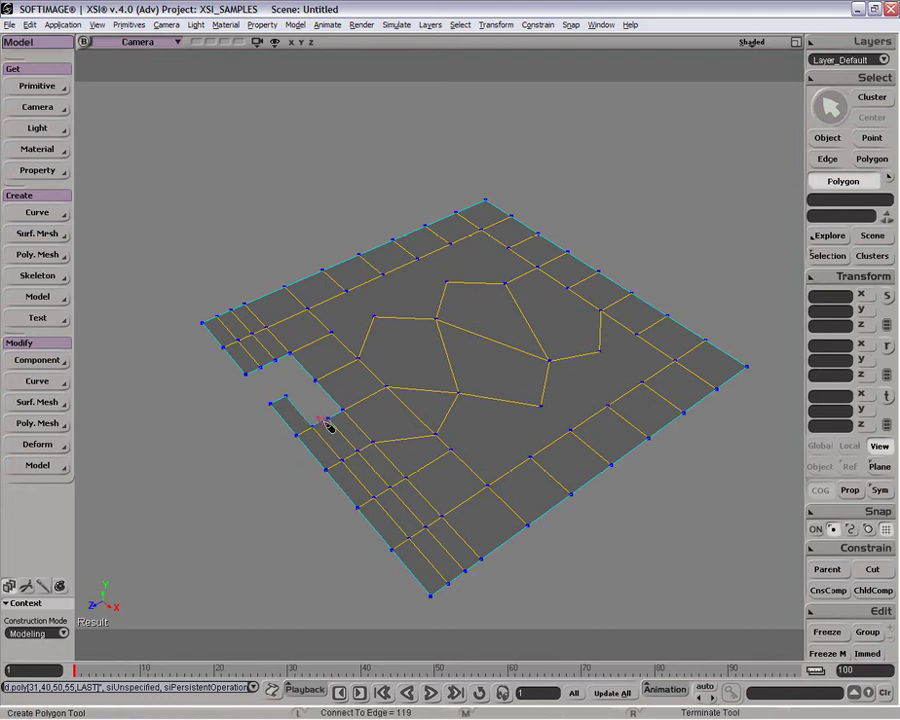
{"action": "left_click", "coordinate": [296, 406]}
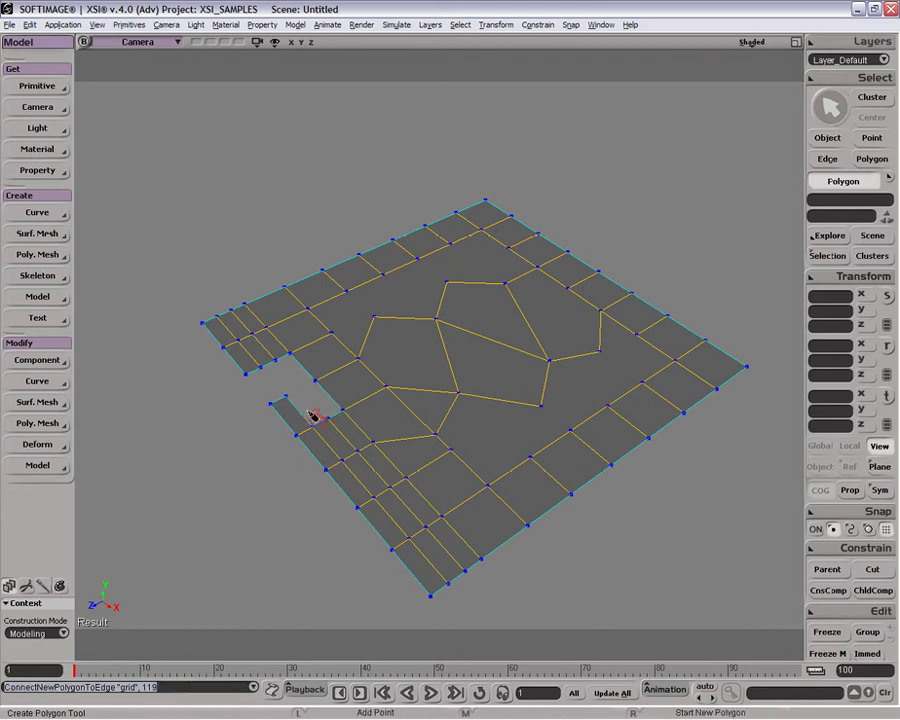
{"action": "right_click", "coordinate": [340, 409]}
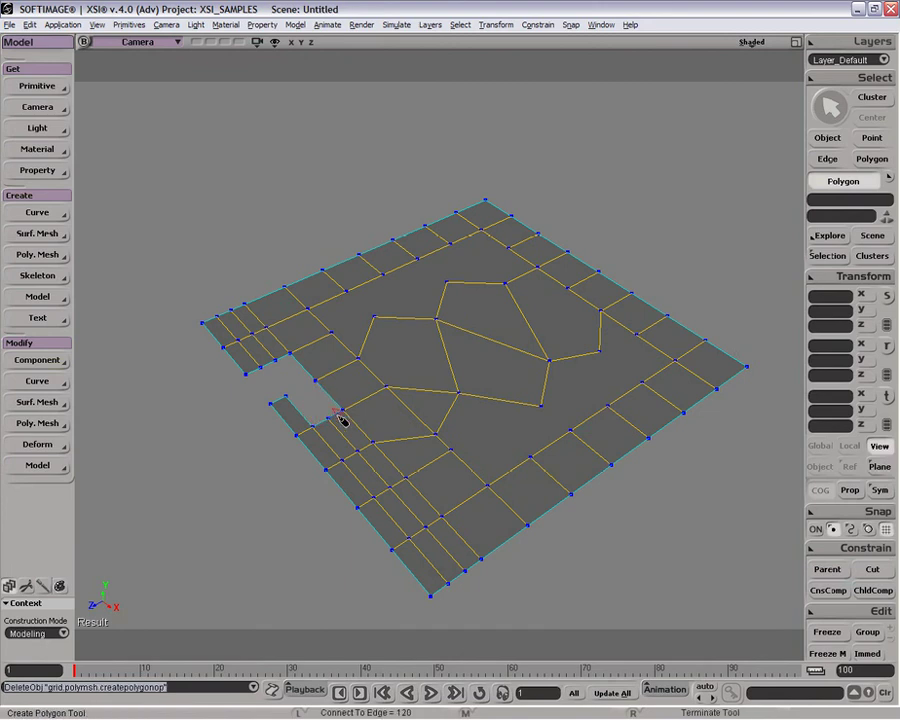
{"action": "left_click", "coordinate": [340, 413]}
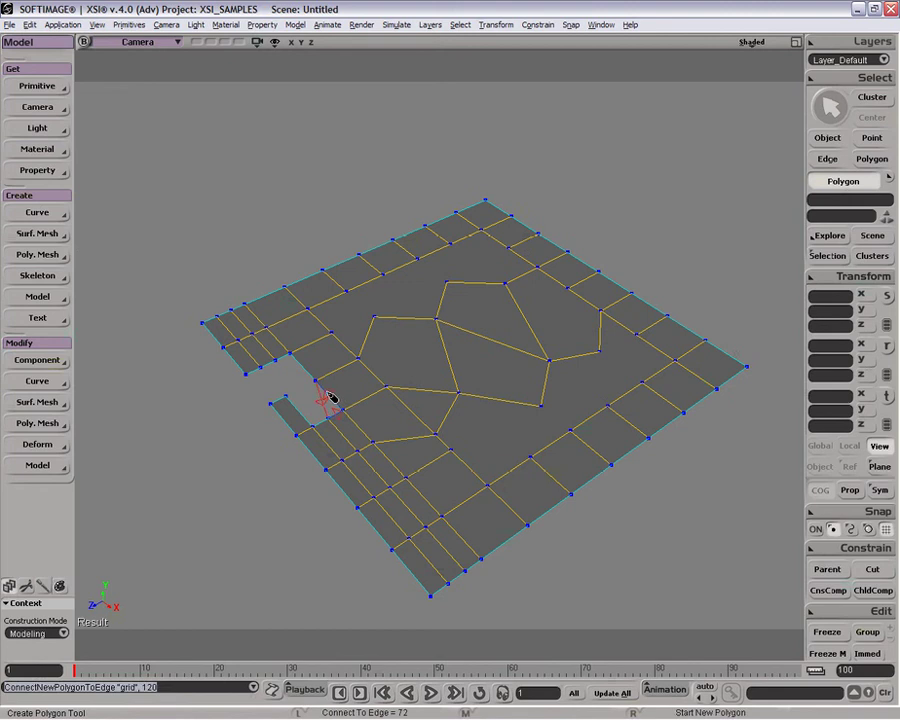
{"action": "left_click", "coordinate": [329, 396]}
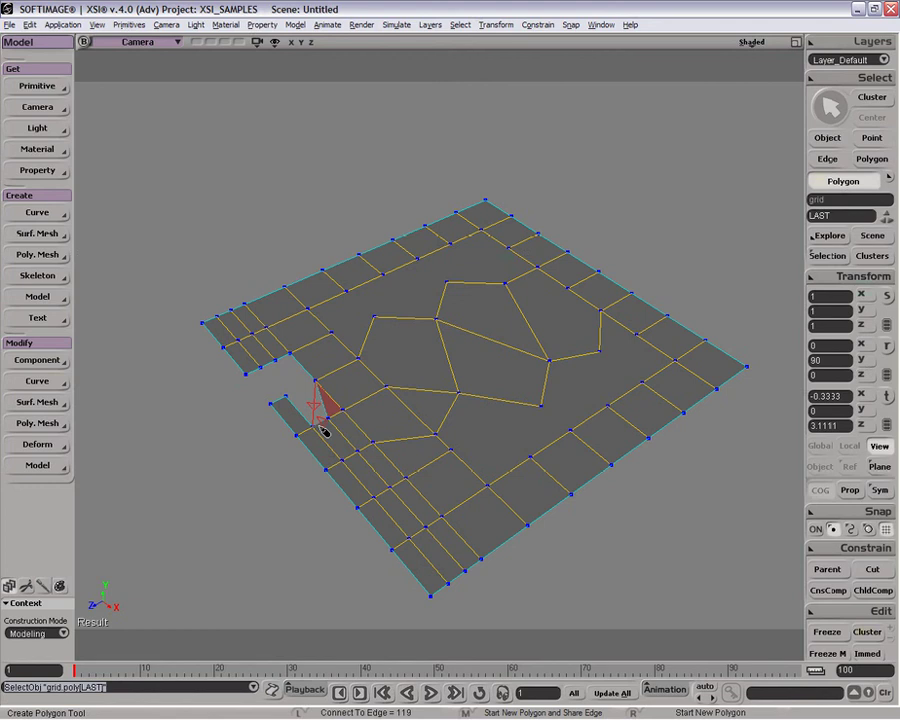
{"action": "left_click", "coordinate": [304, 400]}
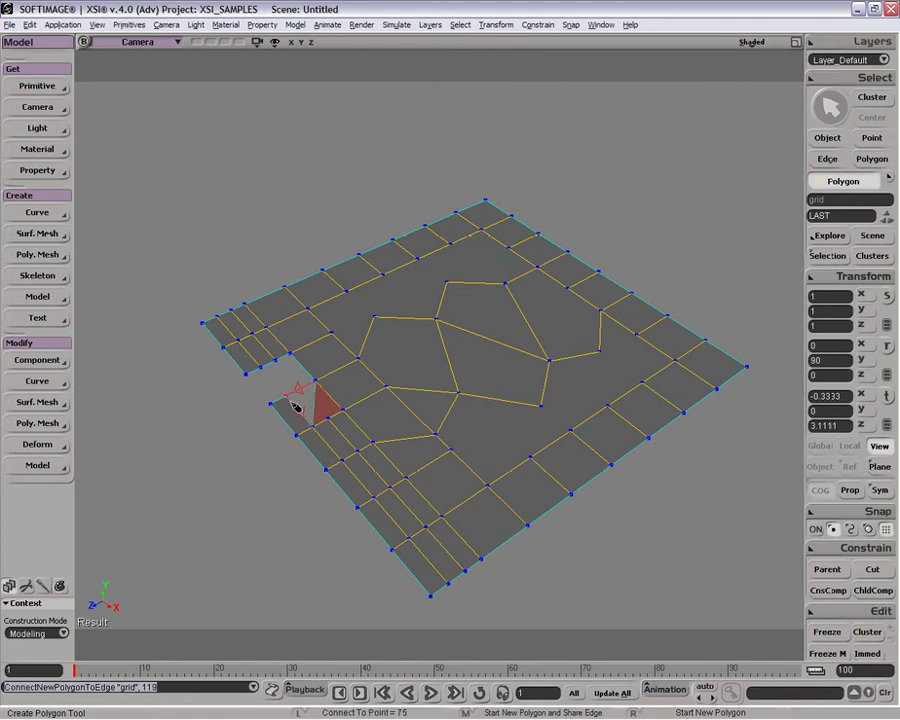
{"action": "left_click", "coordinate": [289, 397]}
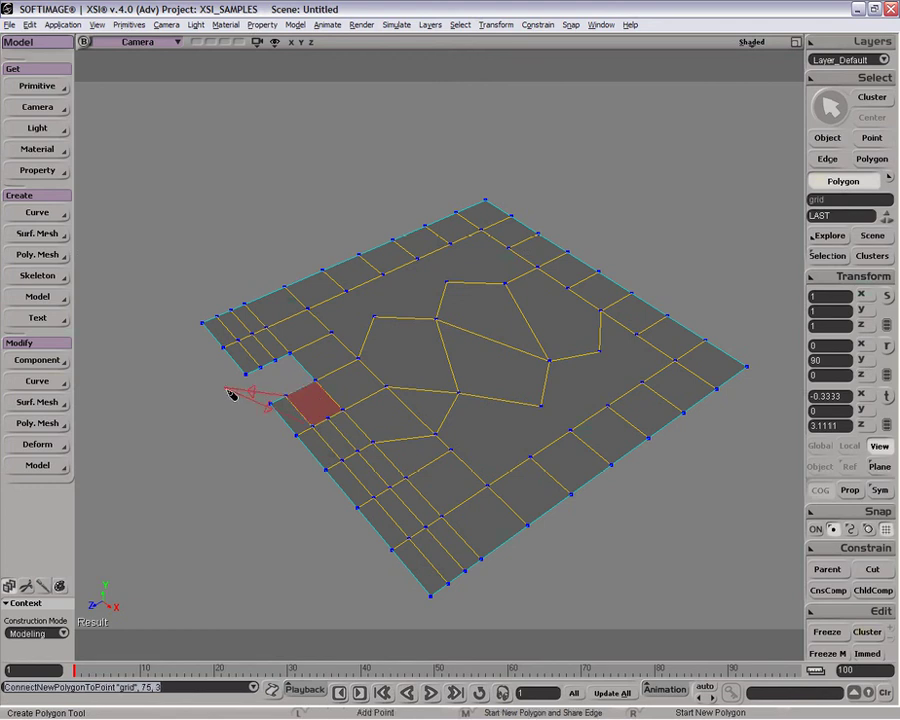
Extend the new polygon along the notch's remaining border edges and points so that one polygon fills the whole gap
{"action": "left_click", "coordinate": [314, 390]}
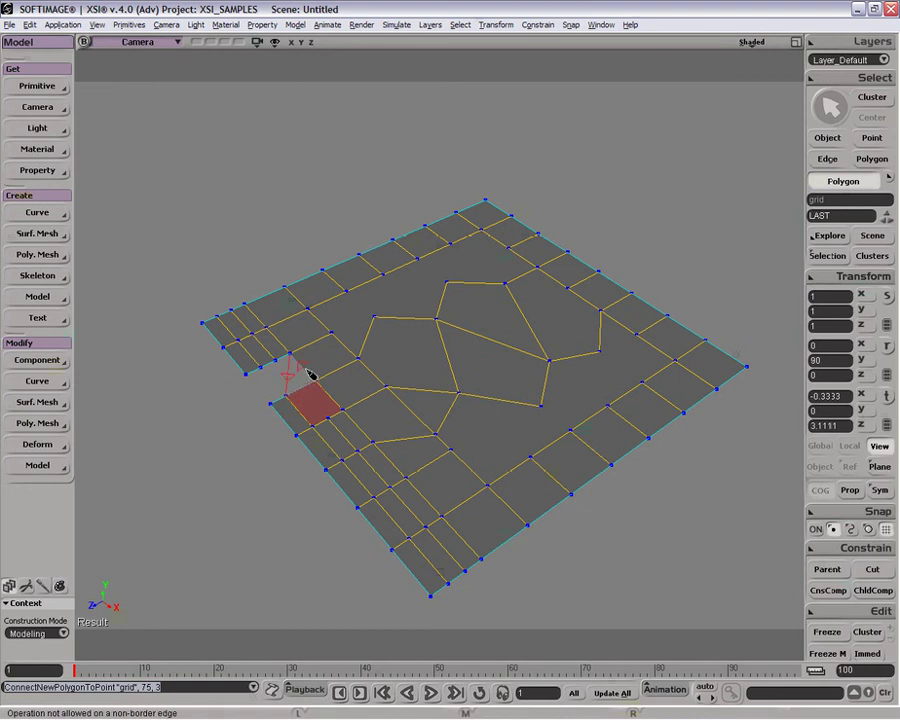
{"action": "left_click", "coordinate": [305, 371]}
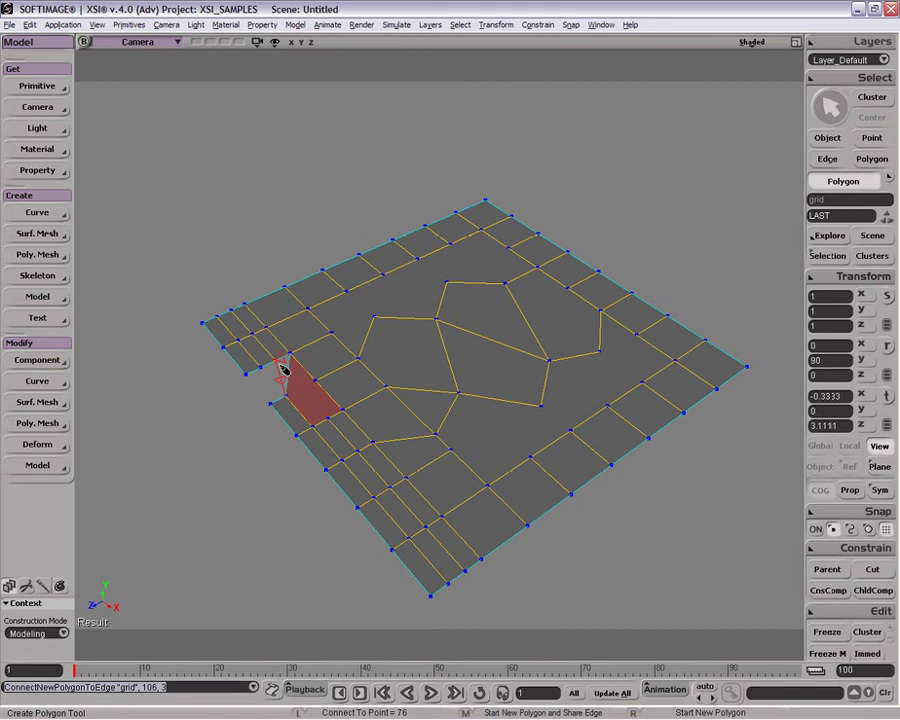
{"action": "left_click", "coordinate": [283, 368]}
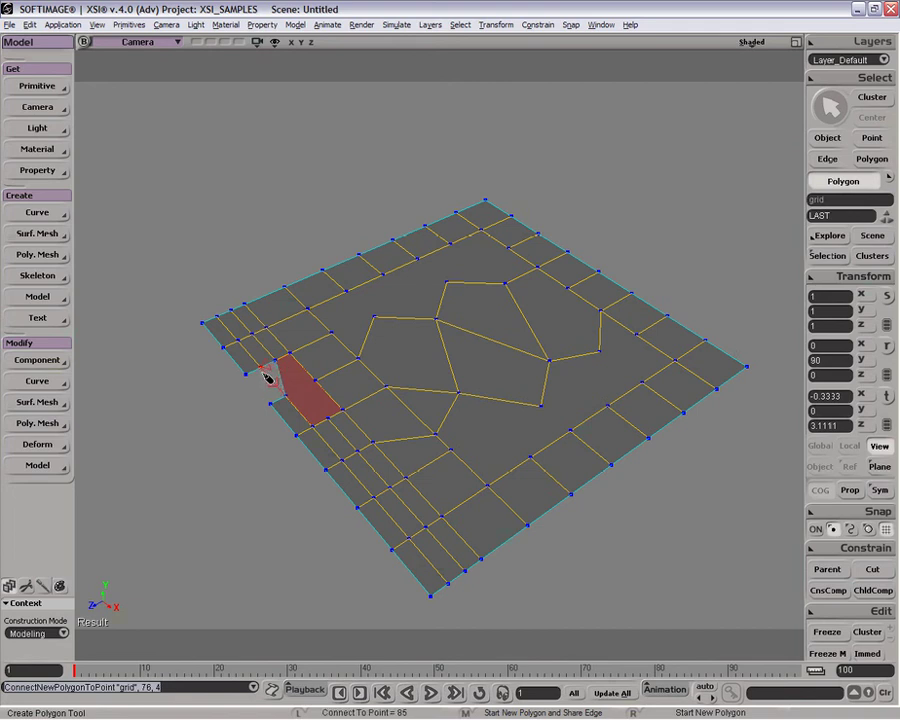
{"action": "left_click", "coordinate": [264, 372]}
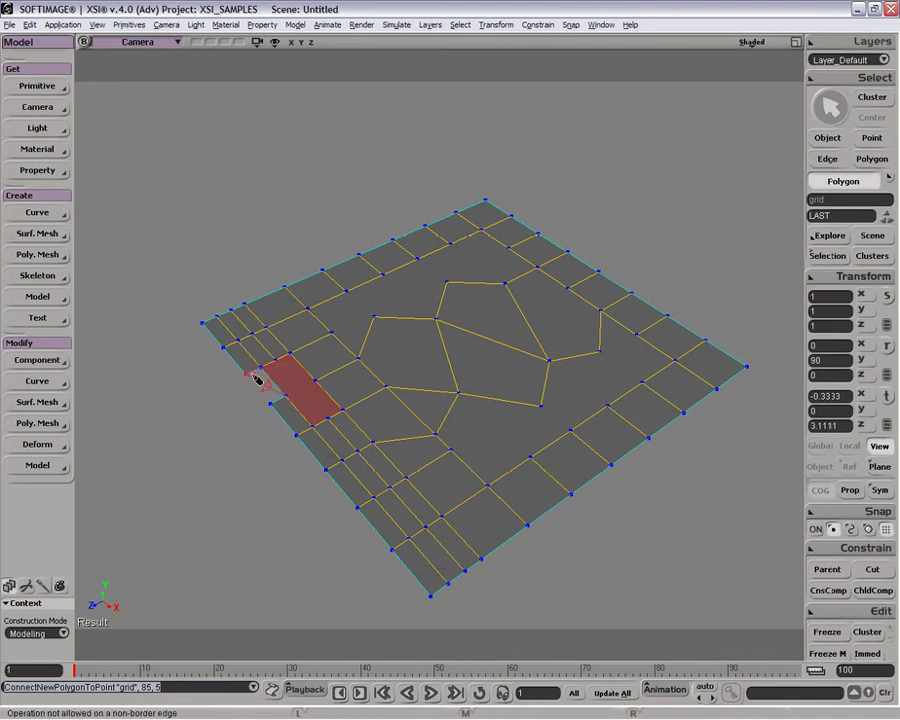
{"action": "left_click", "coordinate": [256, 378]}
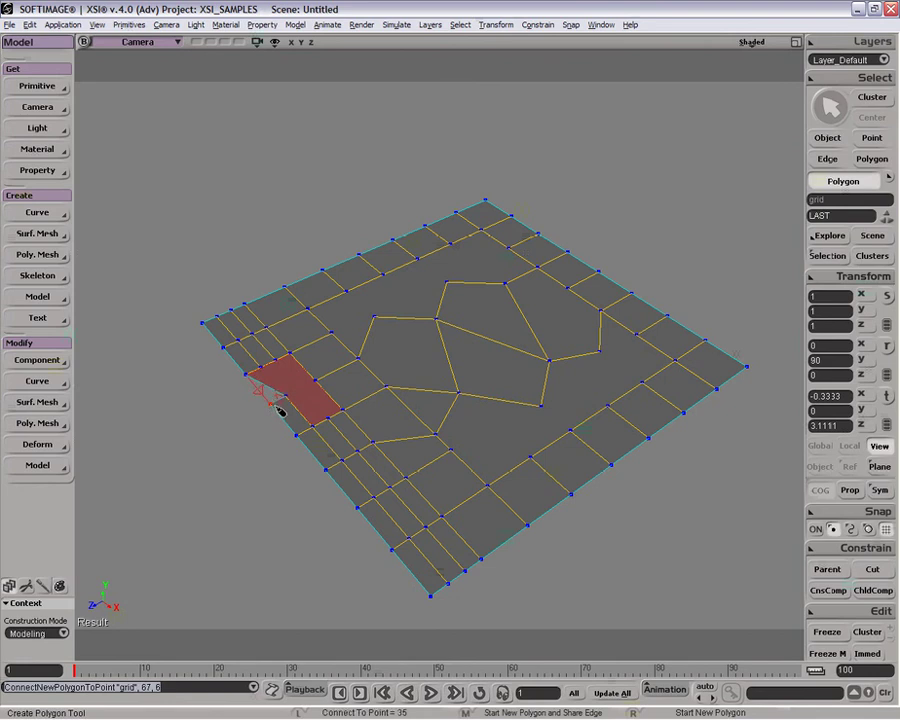
{"action": "left_click", "coordinate": [276, 406]}
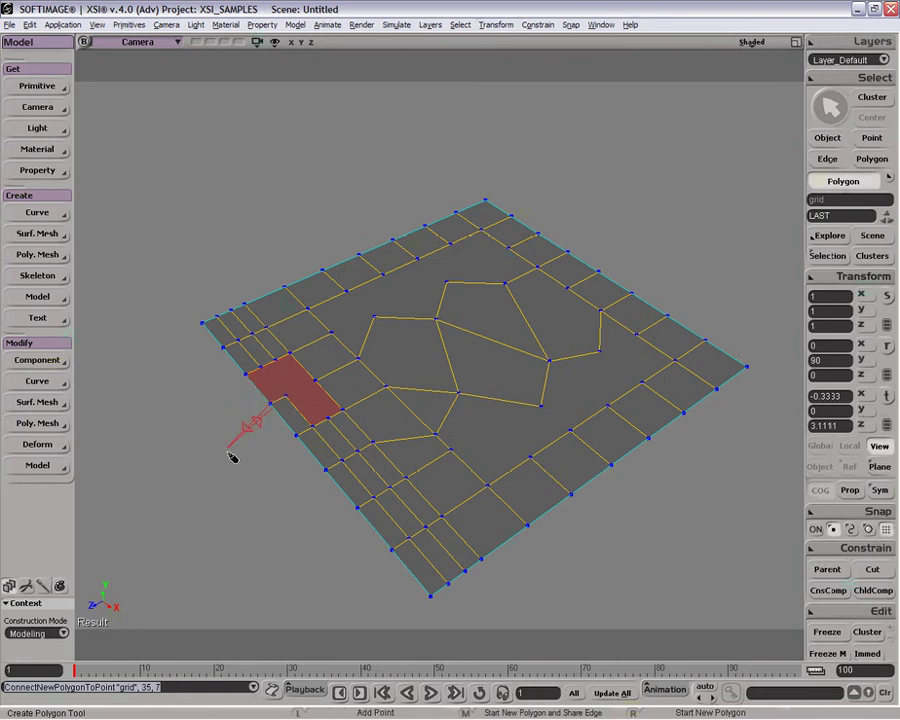
{"action": "right_click", "coordinate": [228, 448]}
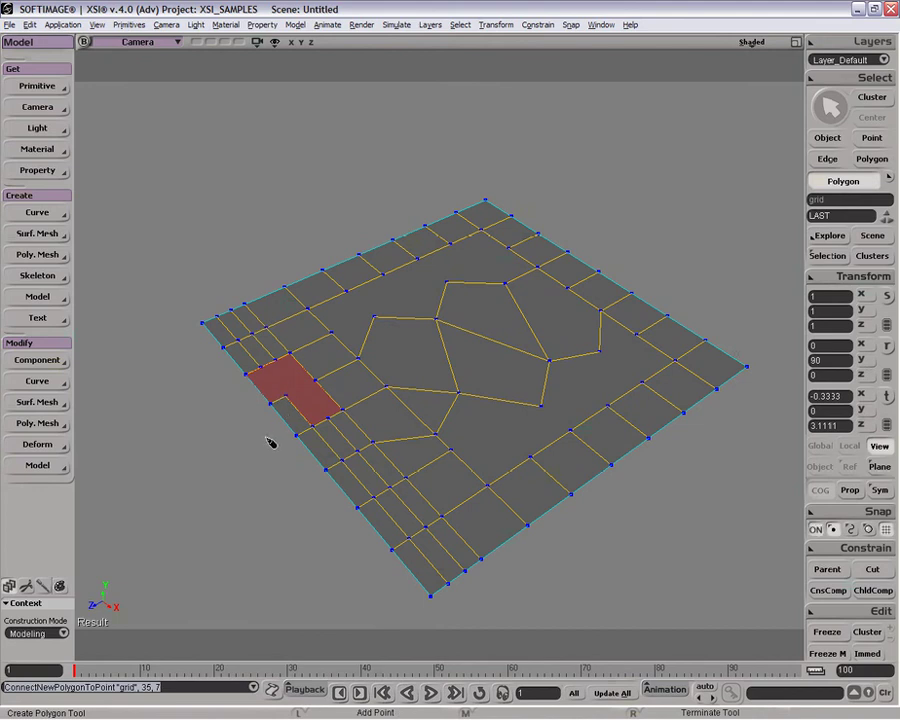
Undo the polygon's added connections back to the single inner cell
{"action": "key", "text": "ctrl+z"}
{"action": "key", "text": "ctrl+z"}
{"action": "key", "text": "ctrl+z"}
{"action": "key", "text": "ctrl+z"}
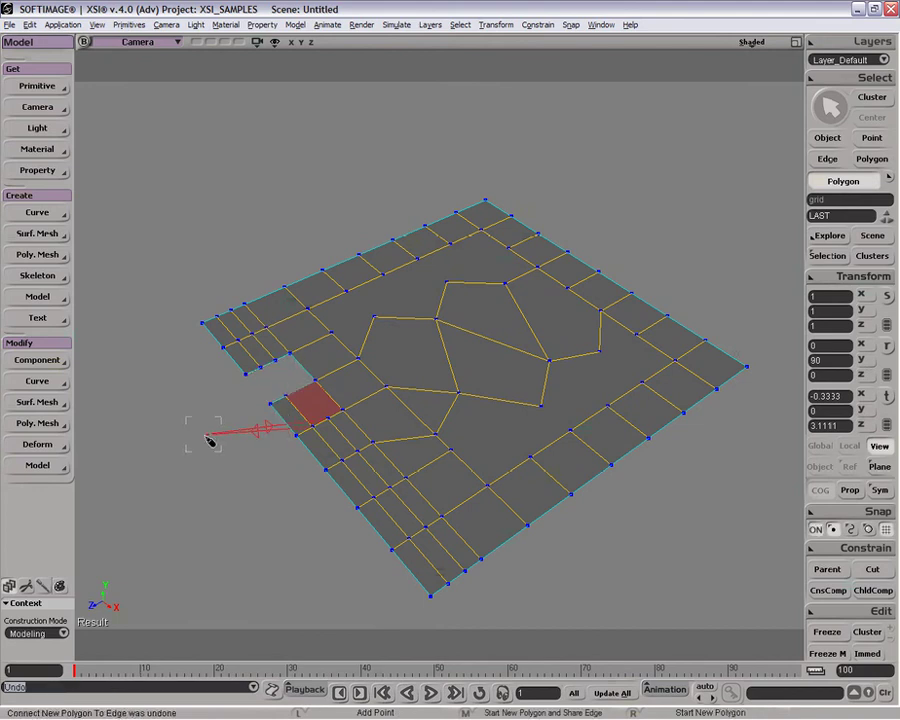
Create a separate second polygon in the notch, connecting the first new polygon's edge to the facing inner border points
{"action": "left_click", "coordinate": [306, 392]}
{"action": "left_click", "coordinate": [290, 362]}
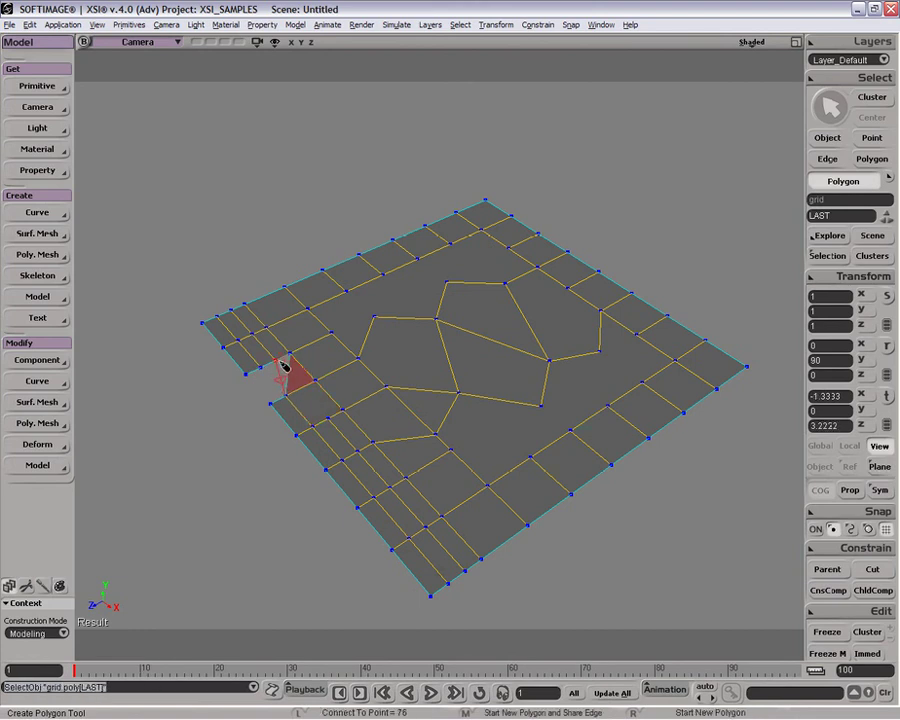
{"action": "left_click", "coordinate": [284, 374]}
{"action": "left_click", "coordinate": [265, 367]}
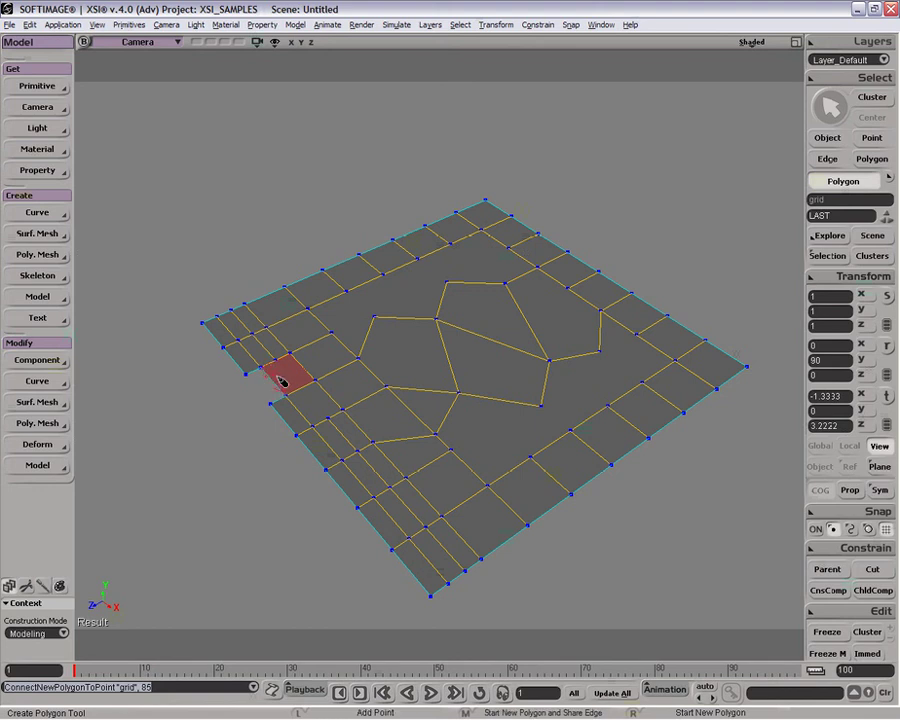
{"action": "left_click", "coordinate": [280, 395]}
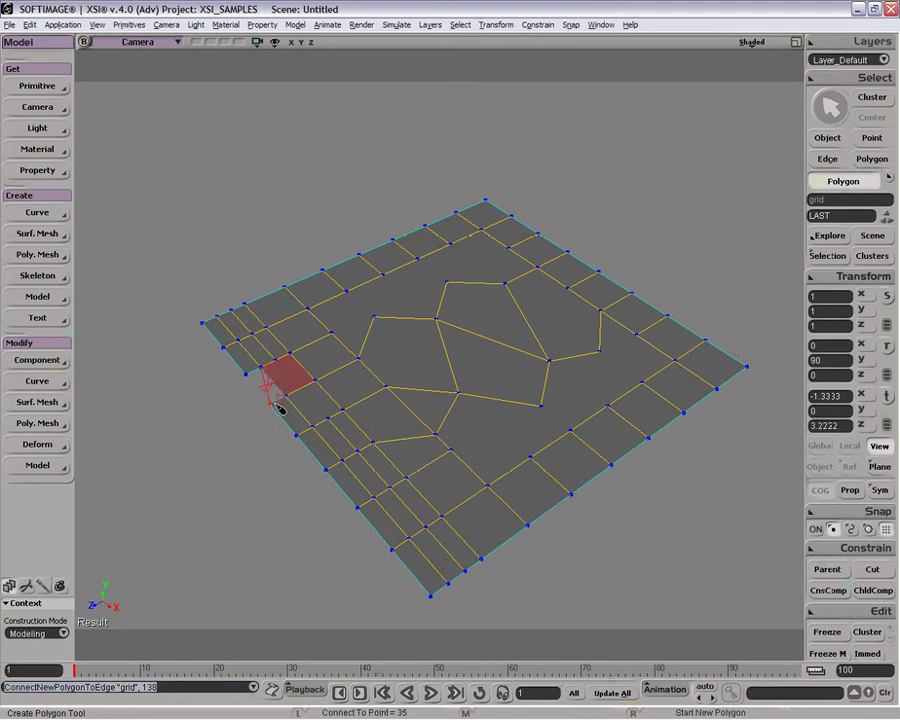
Create a third polygon across the outer gap of the notch to complete the grid's border
{"action": "right_click", "coordinate": [280, 404]}
{"action": "left_click", "coordinate": [255, 382]}
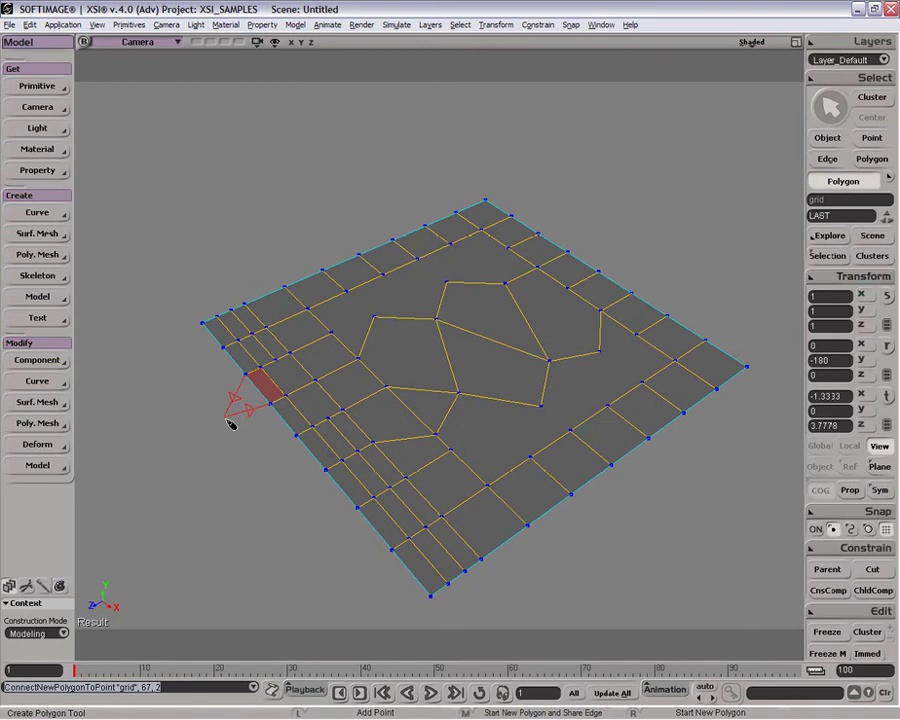
{"action": "key", "text": "Escape"}
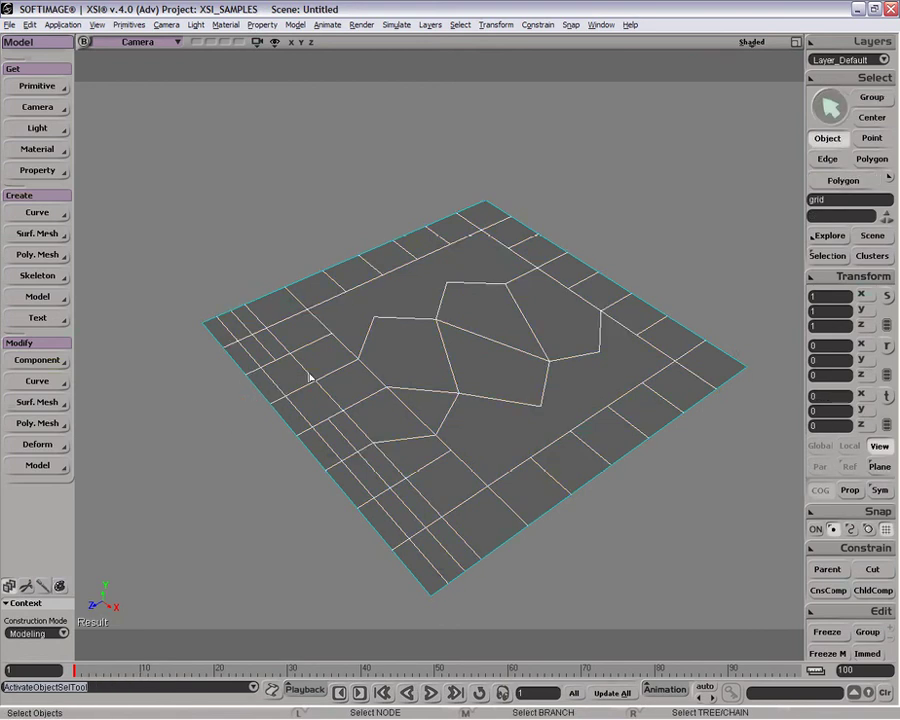
Subdivide the first polygon rebuilt in the former notch, using the Plus subdivision type
{"action": "key", "text": "o"}
{"action": "left_click_drag", "start_coordinate": [262, 444], "coordinate": [303, 402]}
{"action": "key", "text": "space"}
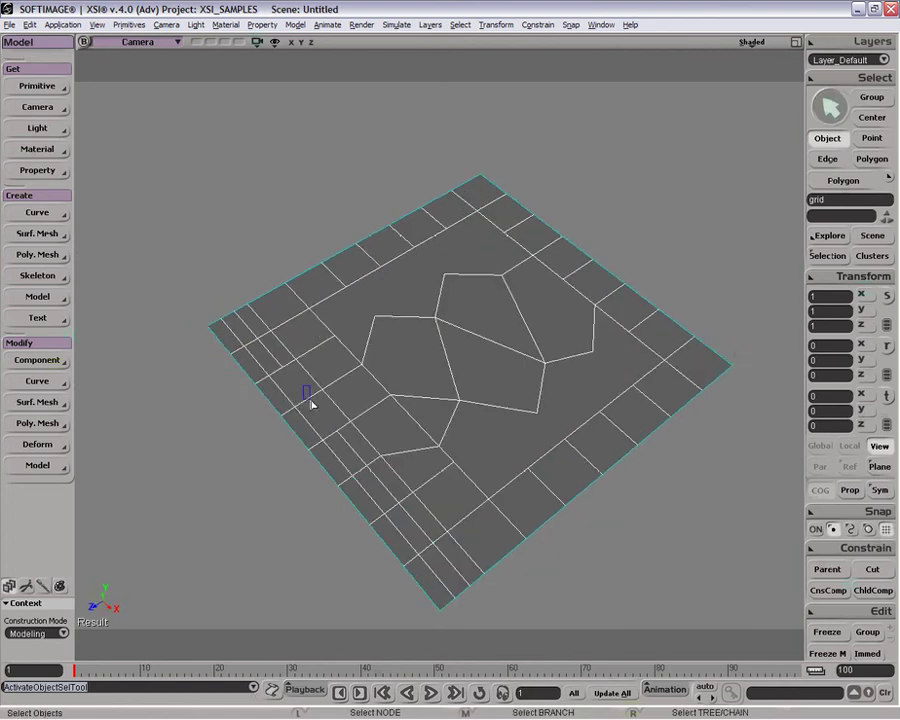
{"action": "key", "text": "space"}
{"action": "key", "text": "u"}
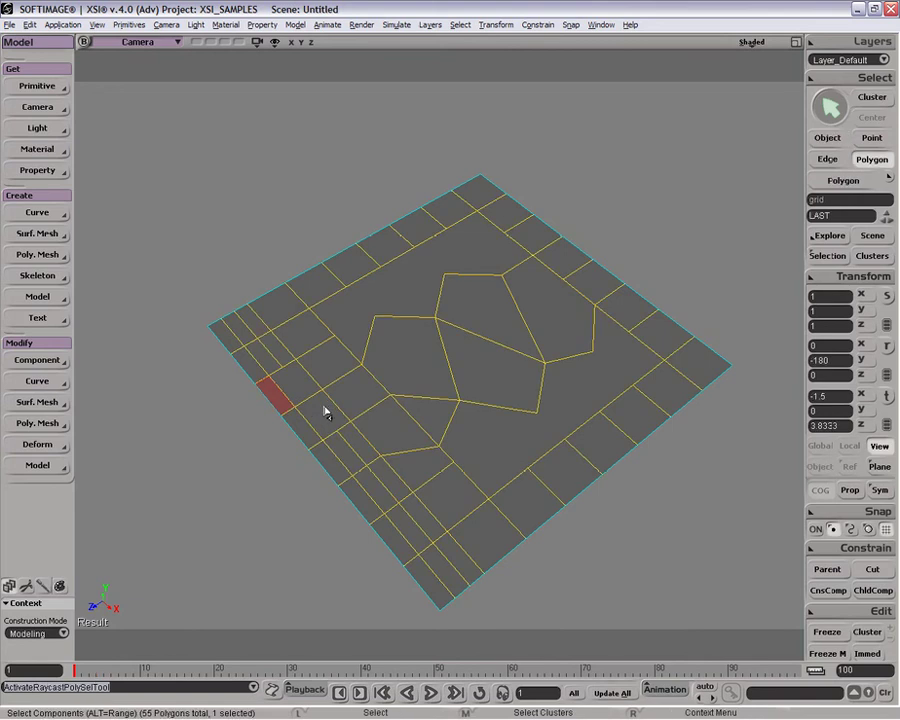
{"action": "left_click", "coordinate": [325, 420]}
{"action": "right_click", "coordinate": [327, 422]}
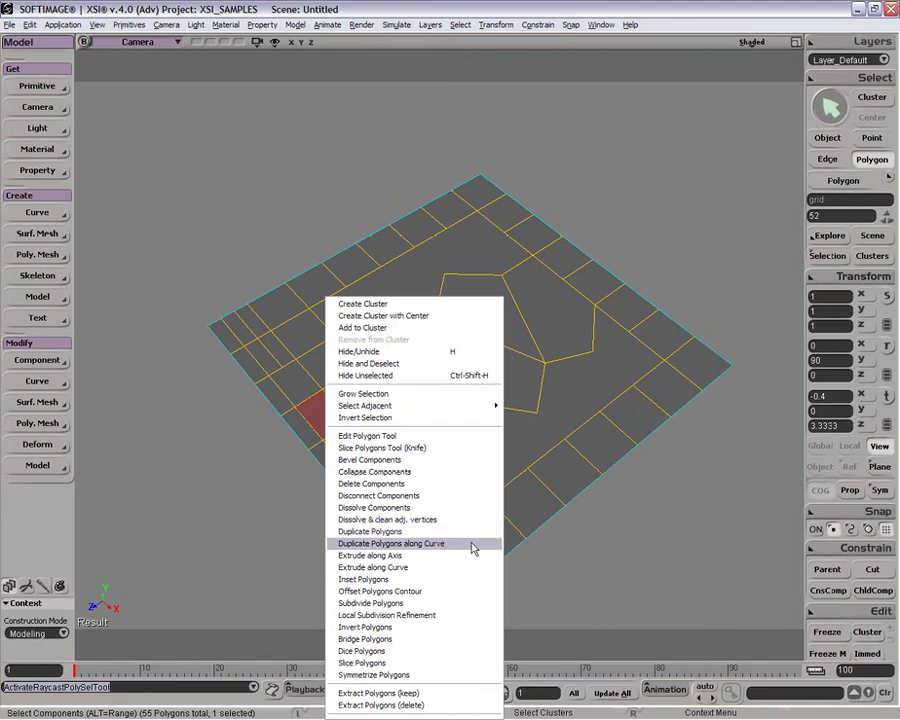
{"action": "left_click", "coordinate": [464, 606]}
{"action": "left_click", "coordinate": [604, 132]}
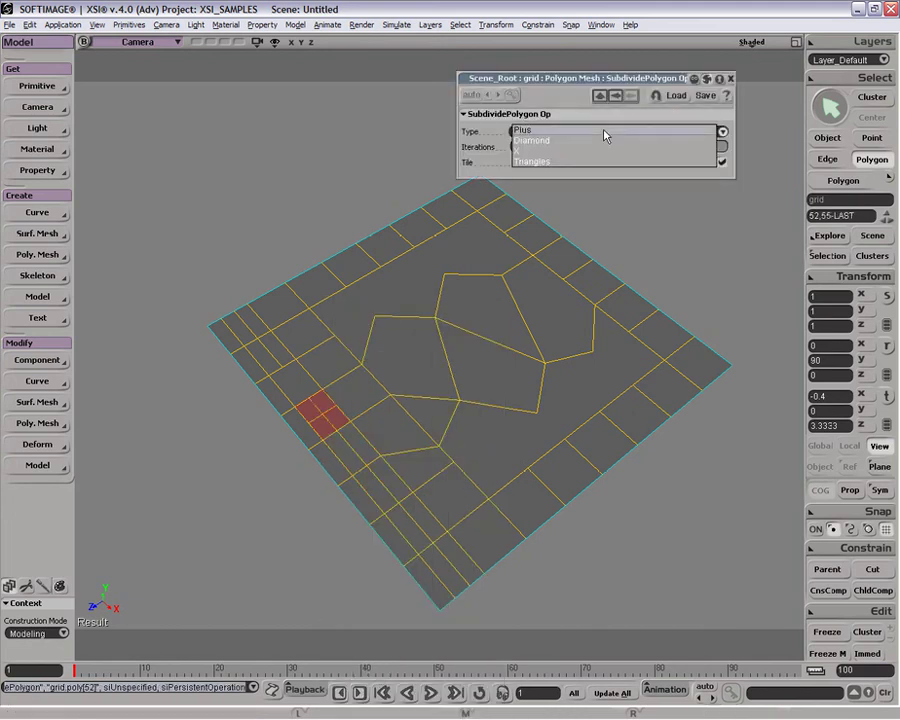
{"action": "left_click", "coordinate": [604, 132]}
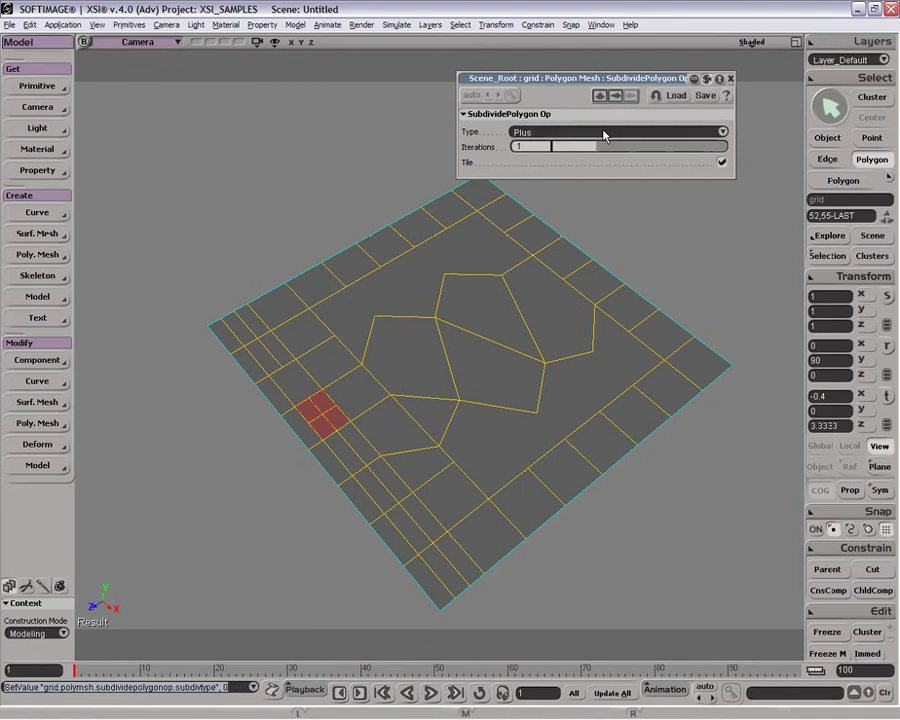
Set the subdivision type to X and compare the pattern at 2 iterations and 1 iteration
{"action": "left_click", "coordinate": [604, 134]}
{"action": "left_click", "coordinate": [606, 141]}
{"action": "left_click", "coordinate": [606, 134]}
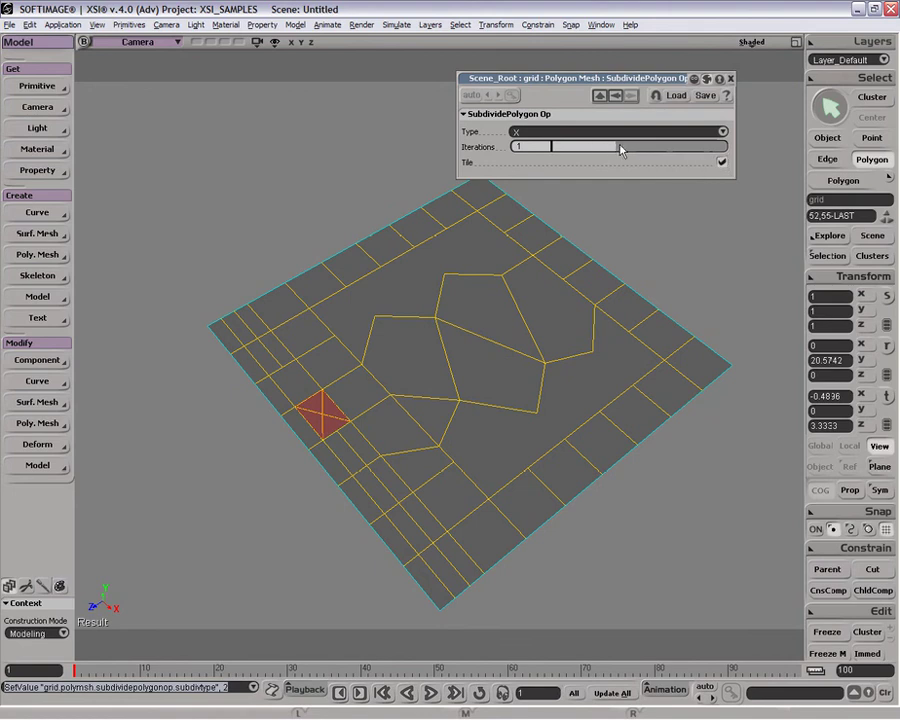
{"action": "left_click_drag", "start_coordinate": [622, 150], "coordinate": [641, 148]}
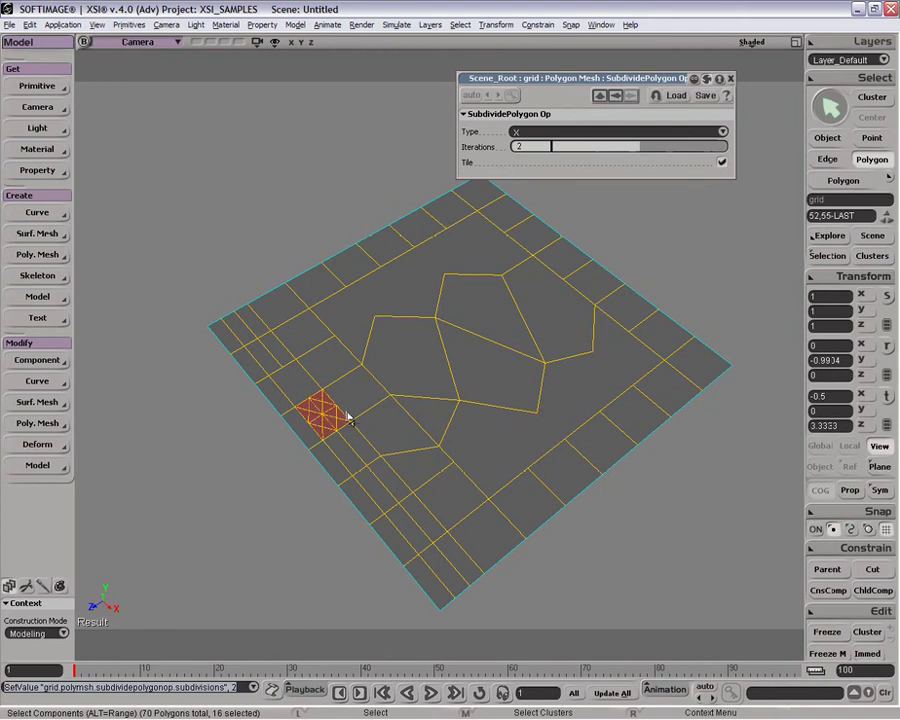
{"action": "left_click_drag", "start_coordinate": [643, 149], "coordinate": [601, 151]}
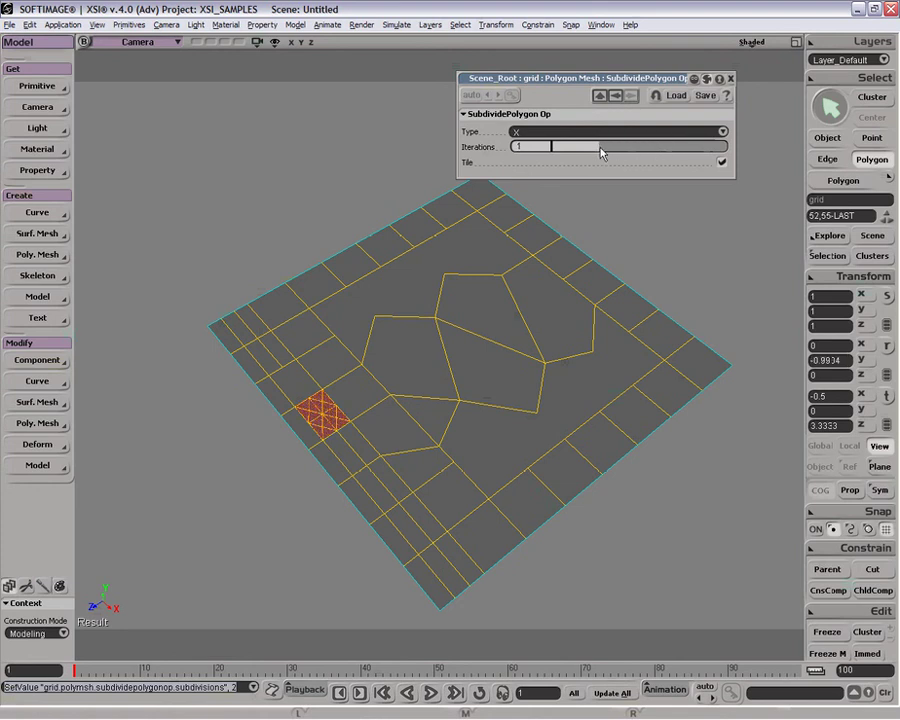
Compare the X subdivision at 2 iterations with tiling disabled and enabled
{"action": "left_click", "coordinate": [723, 163]}
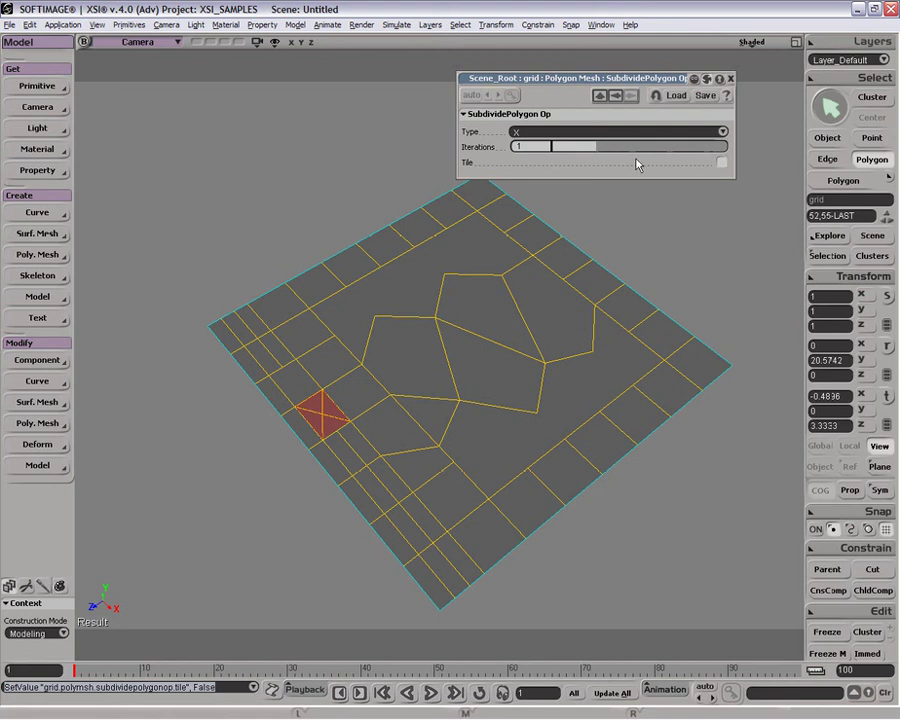
{"action": "left_click_drag", "start_coordinate": [605, 151], "coordinate": [630, 149]}
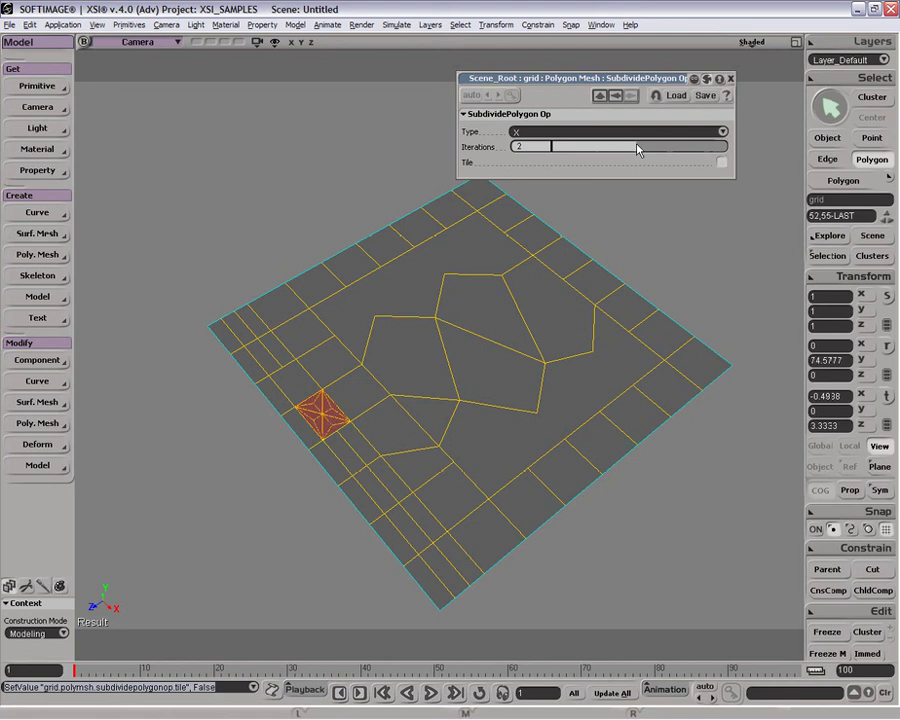
{"action": "mouse_move", "coordinate": [640, 152]}
{"action": "left_mouse_down"}
{"action": "mouse_move", "coordinate": [676, 152]}
{"action": "mouse_move", "coordinate": [559, 153]}
{"action": "mouse_move", "coordinate": [675, 152]}
{"action": "mouse_move", "coordinate": [640, 151]}
{"action": "left_mouse_up"}
{"action": "left_click", "coordinate": [722, 163]}
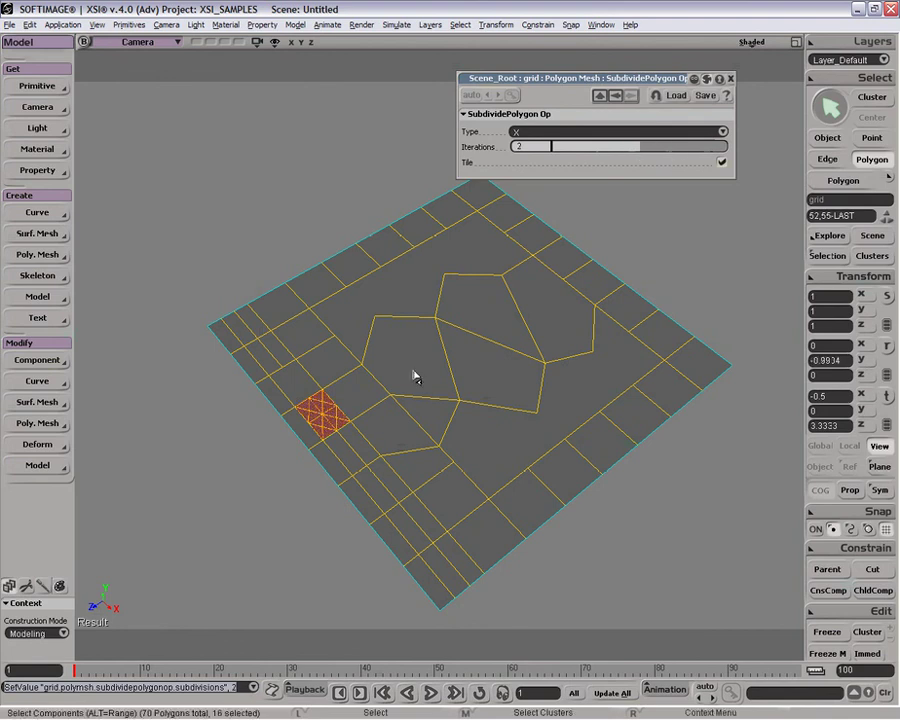
Set the X subdivision to 3 iterations and examine the denser pattern up close
{"action": "key", "text": "z"}
{"action": "scroll", "coordinate": [380, 405], "scroll_direction": "up", "scroll_amount": 5}
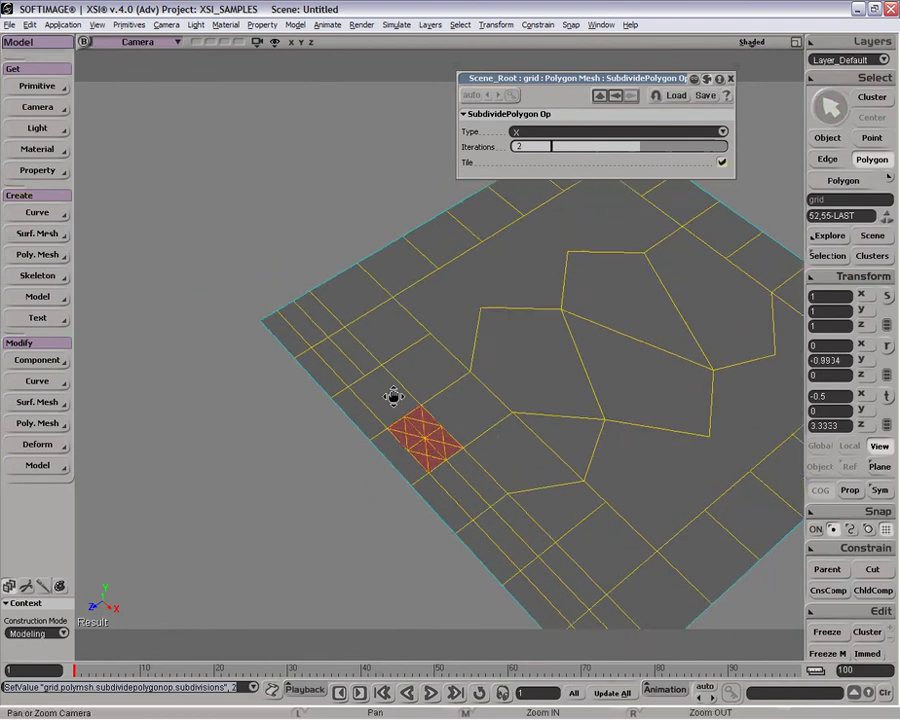
{"action": "scroll", "coordinate": [402, 399], "scroll_direction": "up", "scroll_amount": 3}
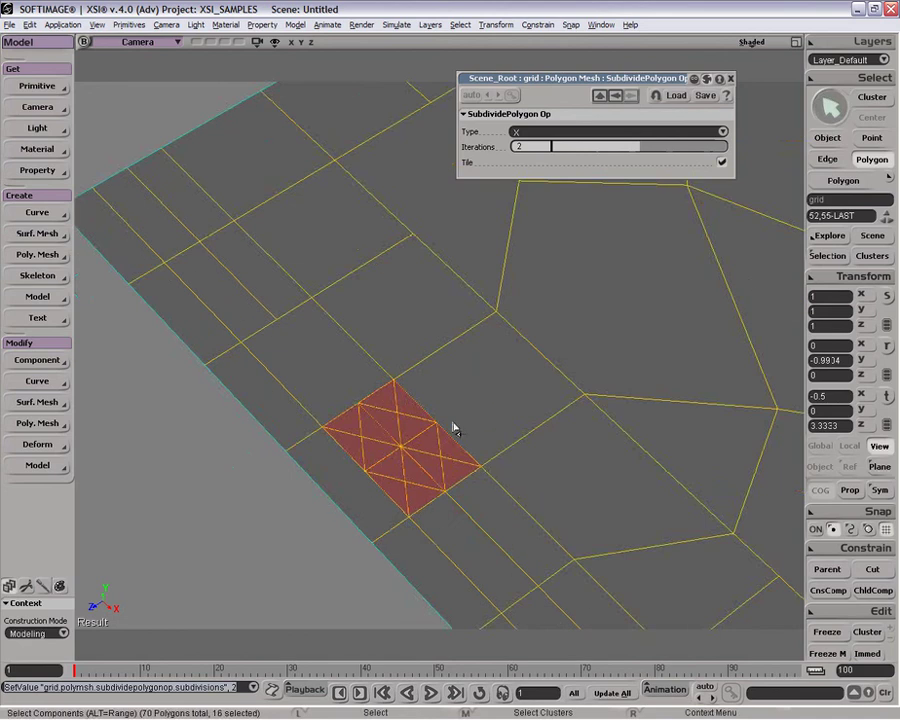
{"action": "left_click_drag", "start_coordinate": [632, 146], "coordinate": [678, 148]}
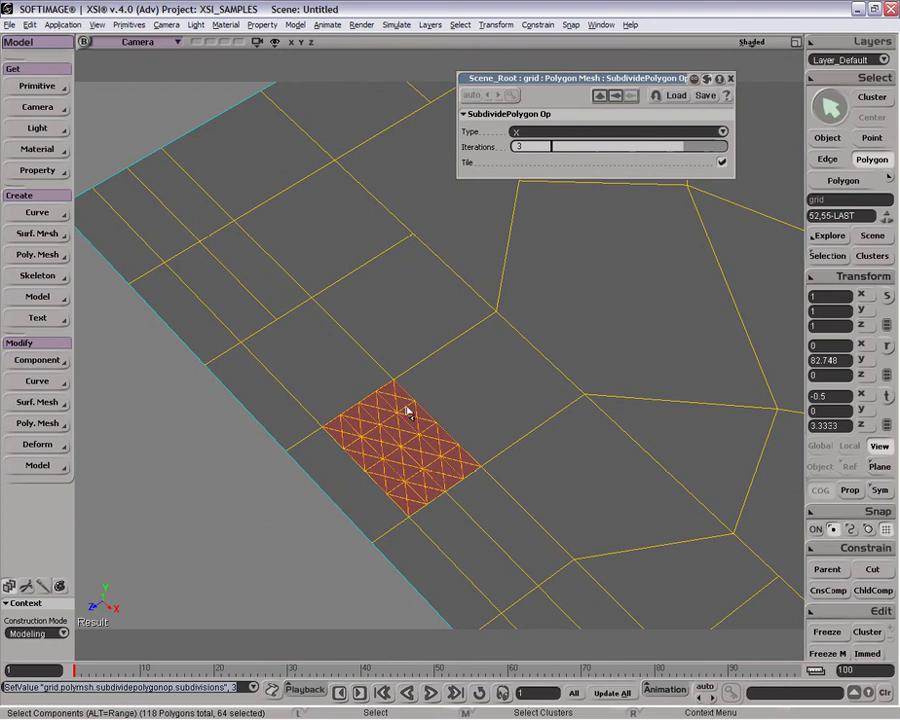
Set the subdivision type to Diamond with tiling disabled, reduce the iterations to 0 and close the settings
{"action": "left_click", "coordinate": [536, 131]}
{"action": "left_click", "coordinate": [550, 124]}
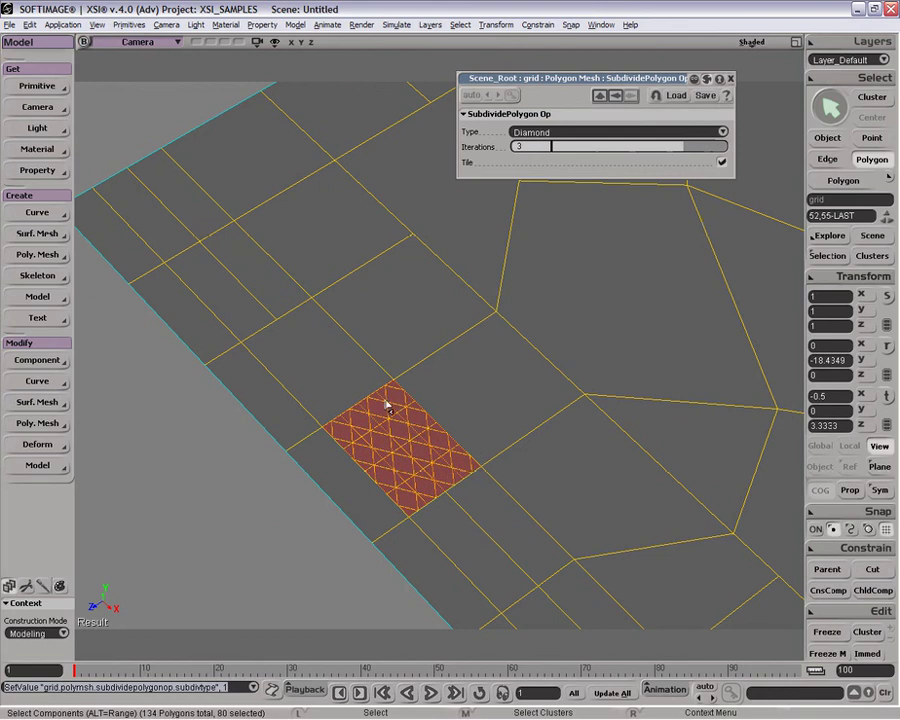
{"action": "left_click", "coordinate": [721, 162]}
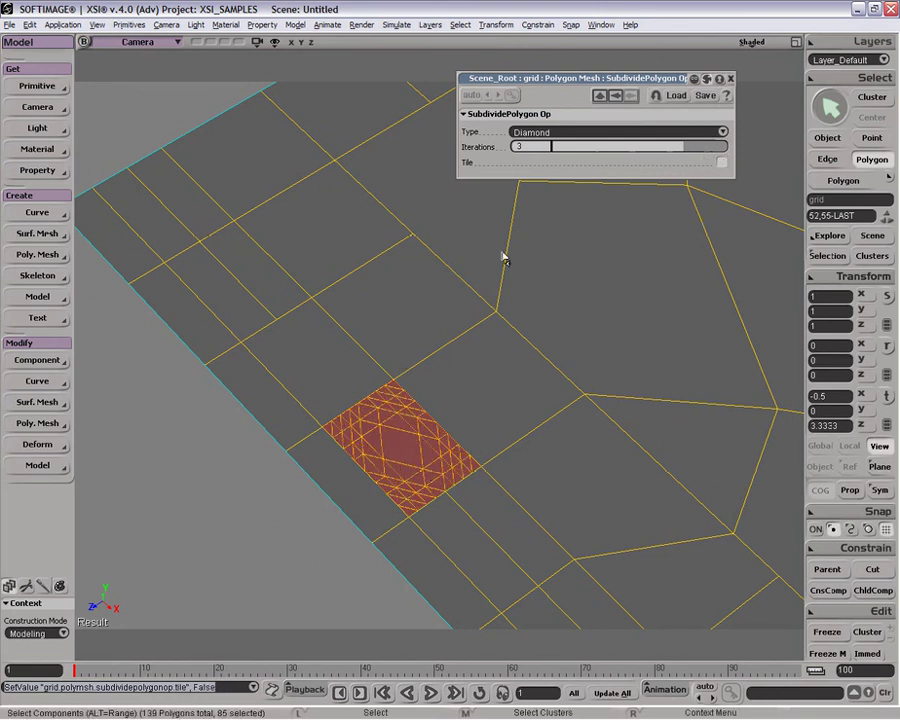
{"action": "left_click_drag", "start_coordinate": [600, 151], "coordinate": [558, 157]}
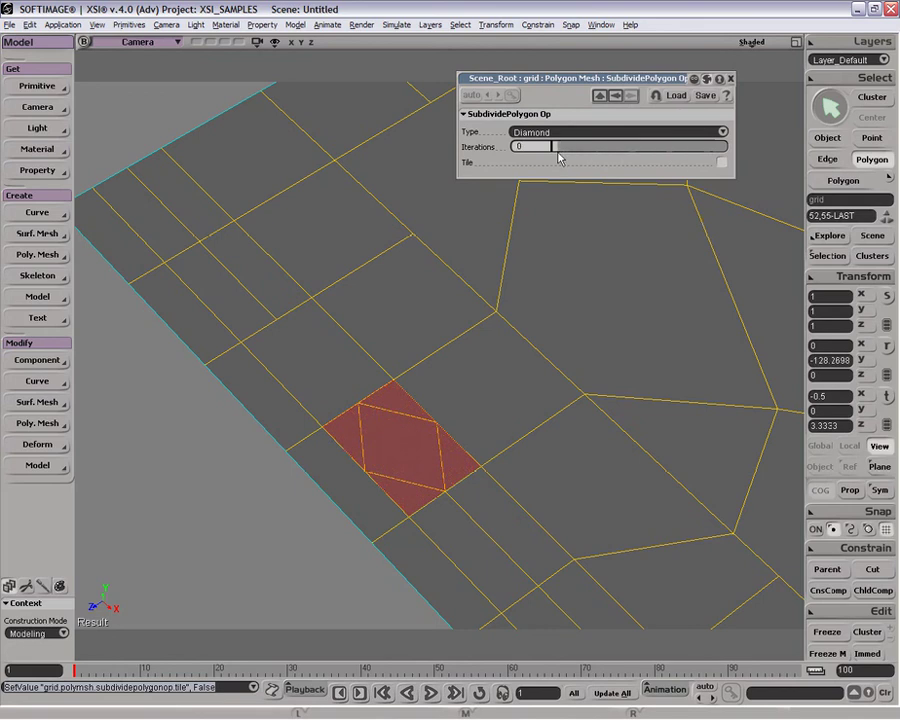
{"action": "left_click", "coordinate": [731, 78]}
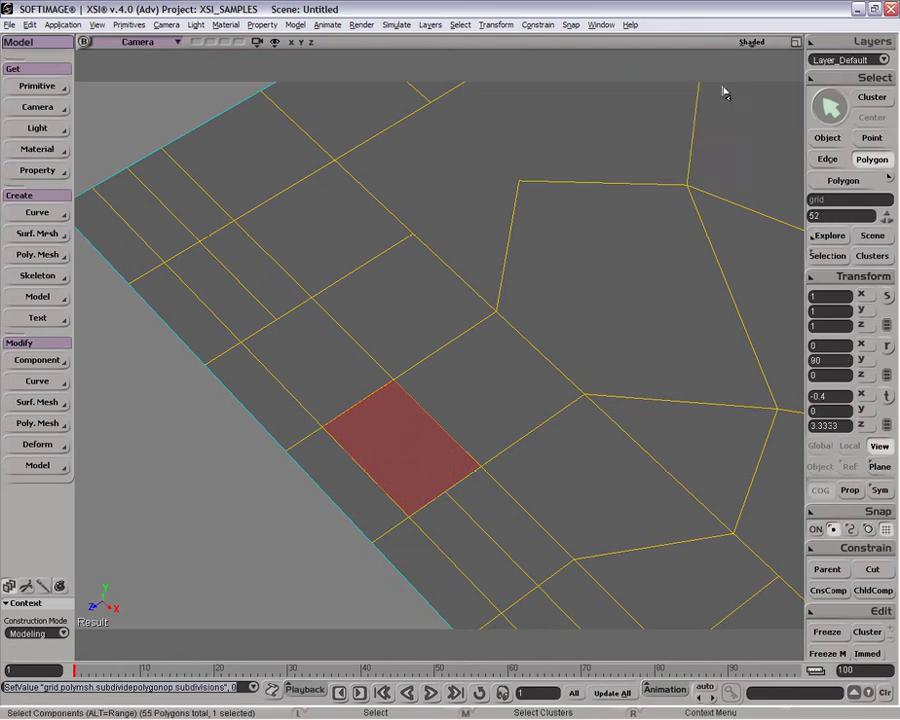
Extrude the same polygon about 1.07 units upward from the grid
{"action": "key", "text": "space"}
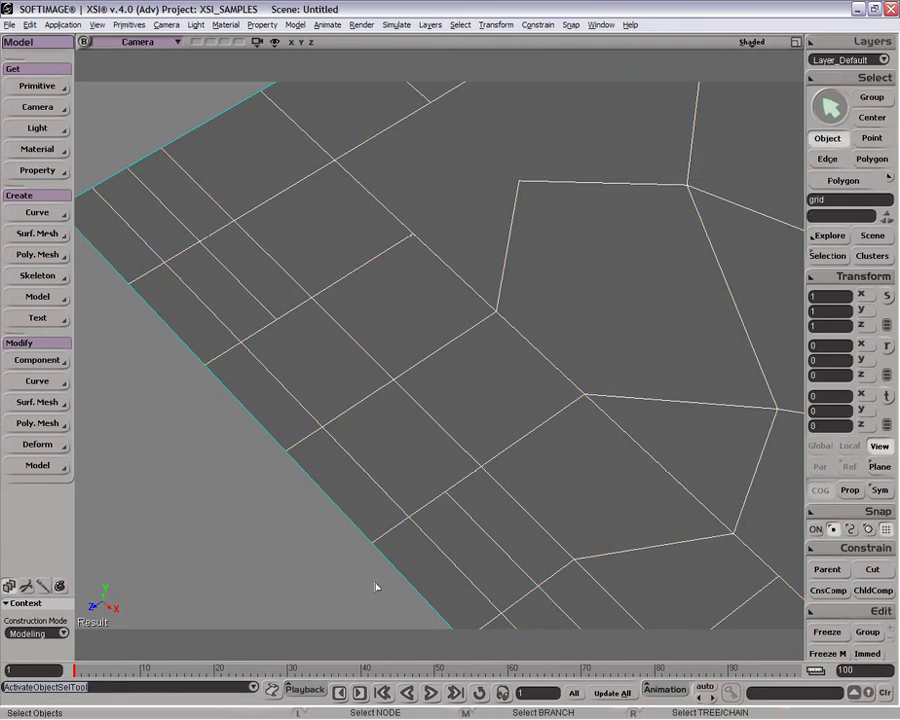
{"action": "key", "text": "u"}
{"action": "left_click", "coordinate": [405, 467]}
{"action": "right_click", "coordinate": [405, 467]}
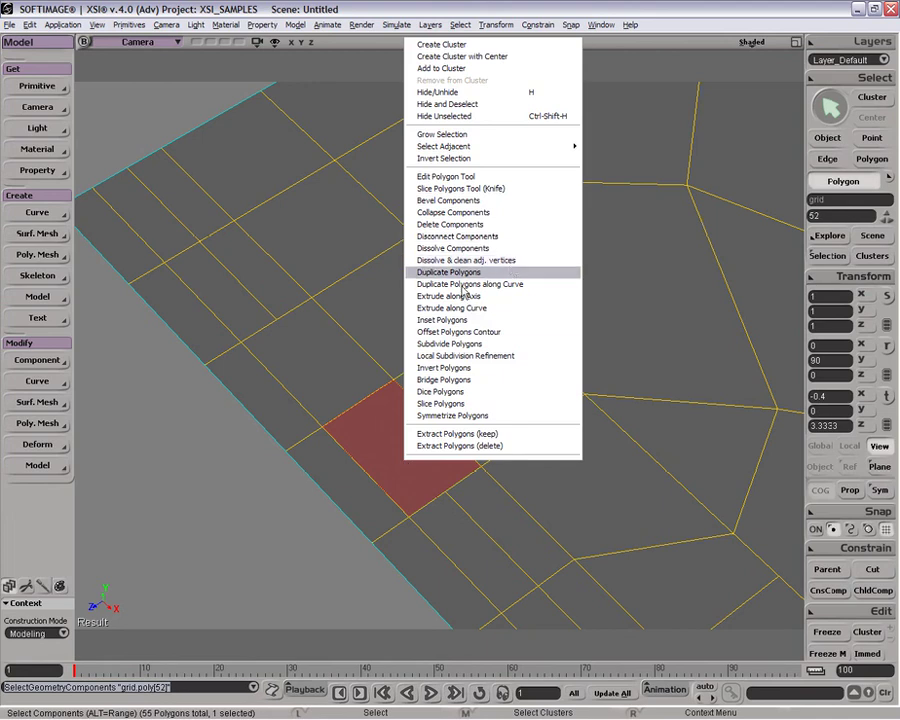
{"action": "left_click", "coordinate": [221, 519]}
{"action": "scroll", "coordinate": [482, 400], "scroll_direction": "down", "scroll_amount": 3}
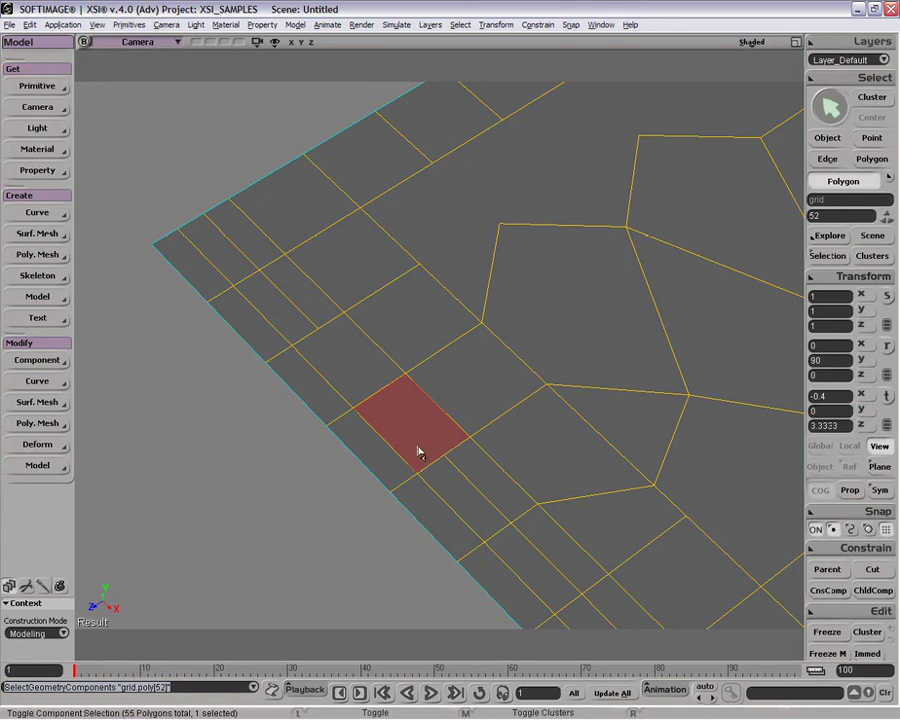
{"action": "key", "text": "ctrl+d"}
{"action": "left_click_drag", "start_coordinate": [410, 416], "coordinate": [418, 350]}
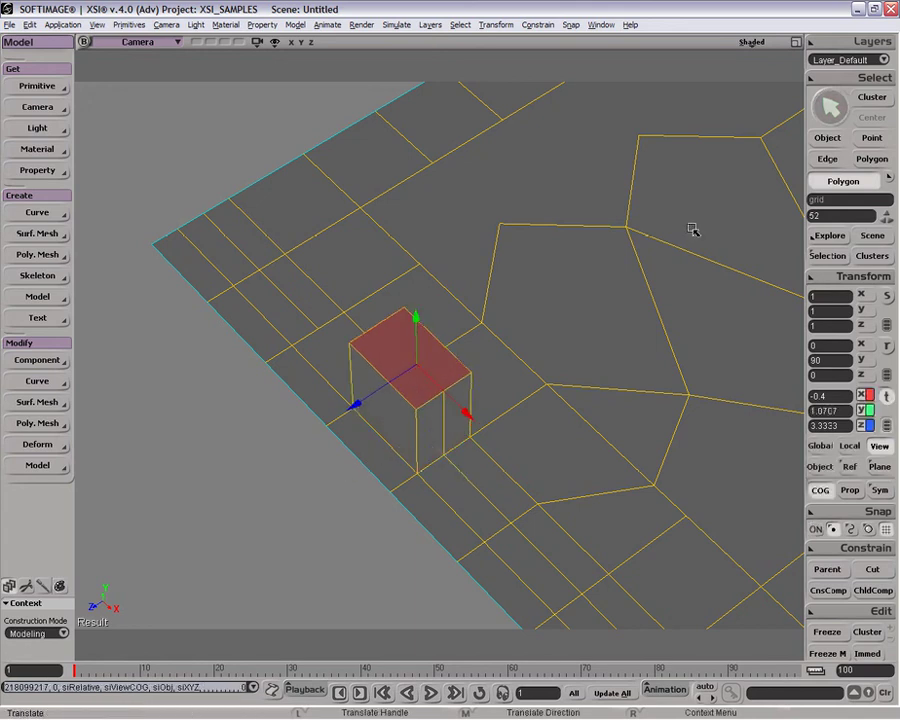
Remove the upward move and the extrusion from the grid polygon and return to object selection
{"action": "left_click", "coordinate": [827, 256]}
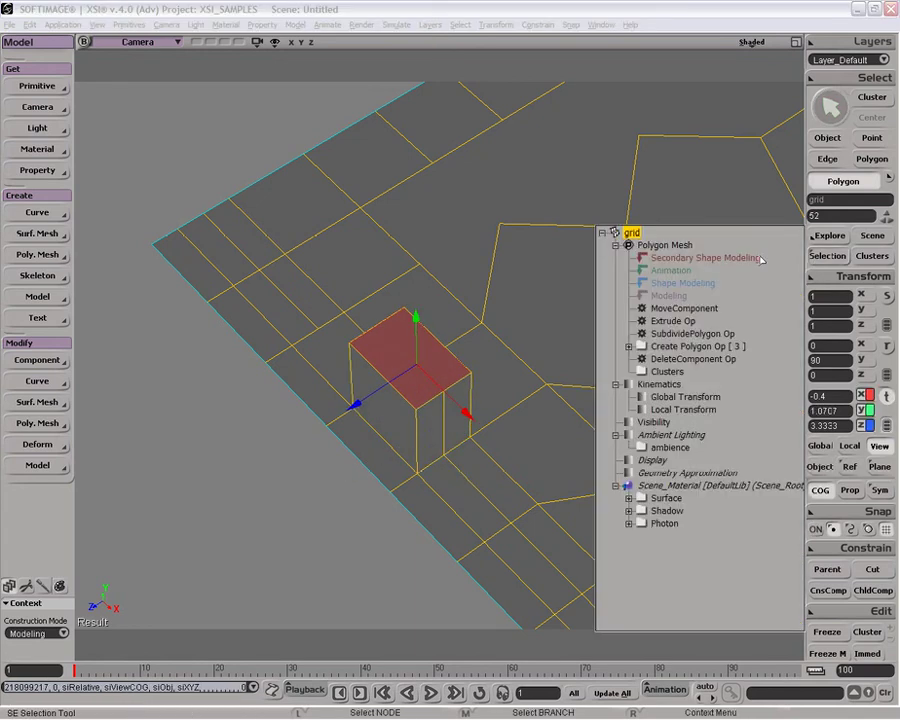
{"action": "left_click", "coordinate": [684, 308]}
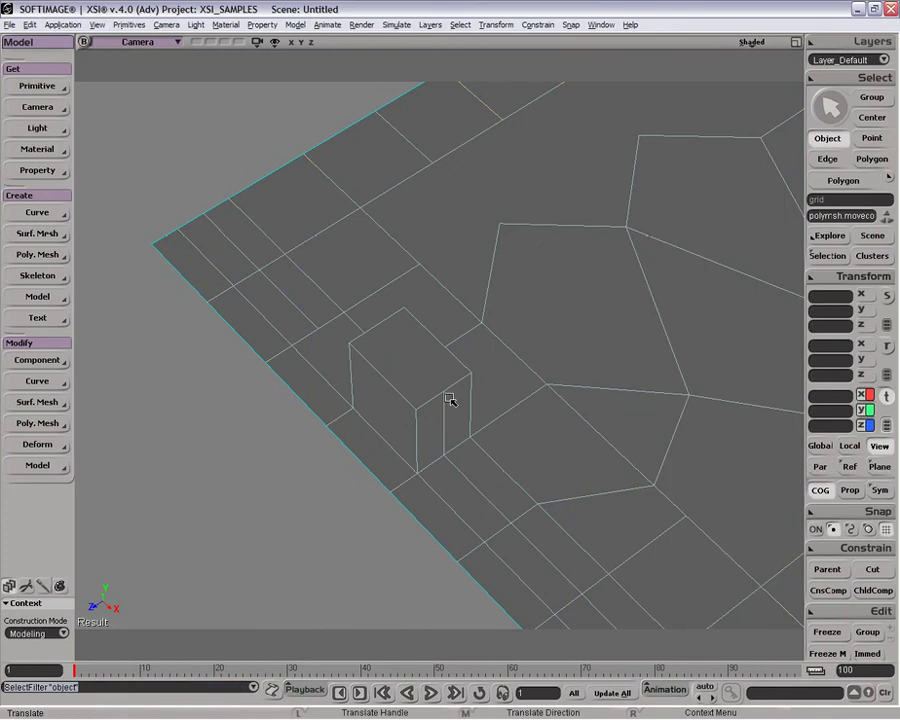
{"action": "key", "text": "ctrl+z"}
{"action": "key", "text": "ctrl+z"}
{"action": "key", "text": "ctrl+z"}
{"action": "key", "text": "space"}
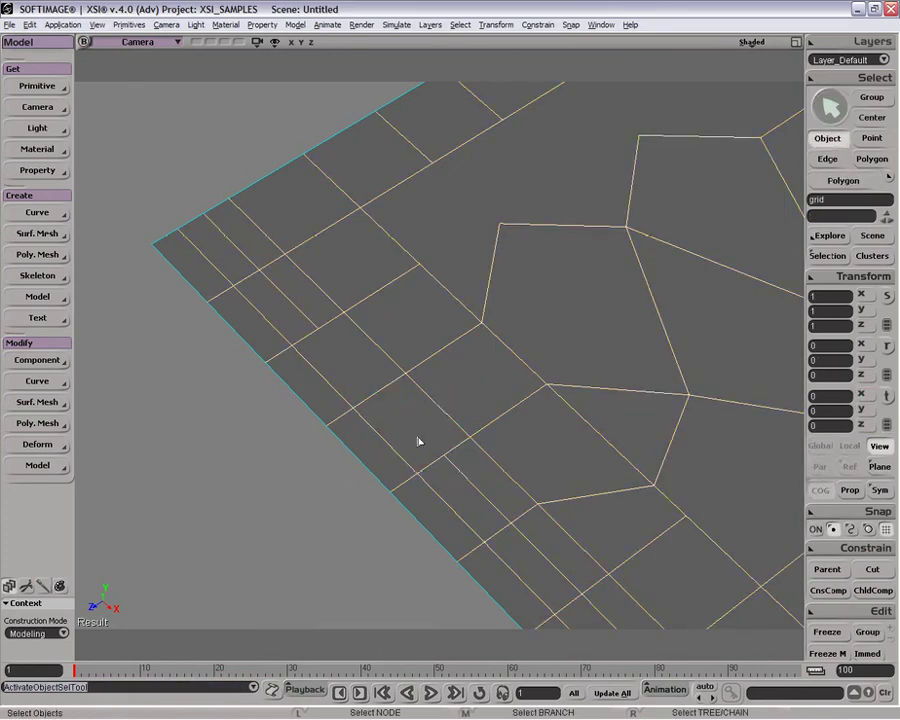
Extrude the same polygon along its axis with a length of about 2.095 and 4 subdivisions
{"action": "key", "text": "u"}
{"action": "left_click", "coordinate": [418, 440]}
{"action": "right_click", "coordinate": [418, 440]}
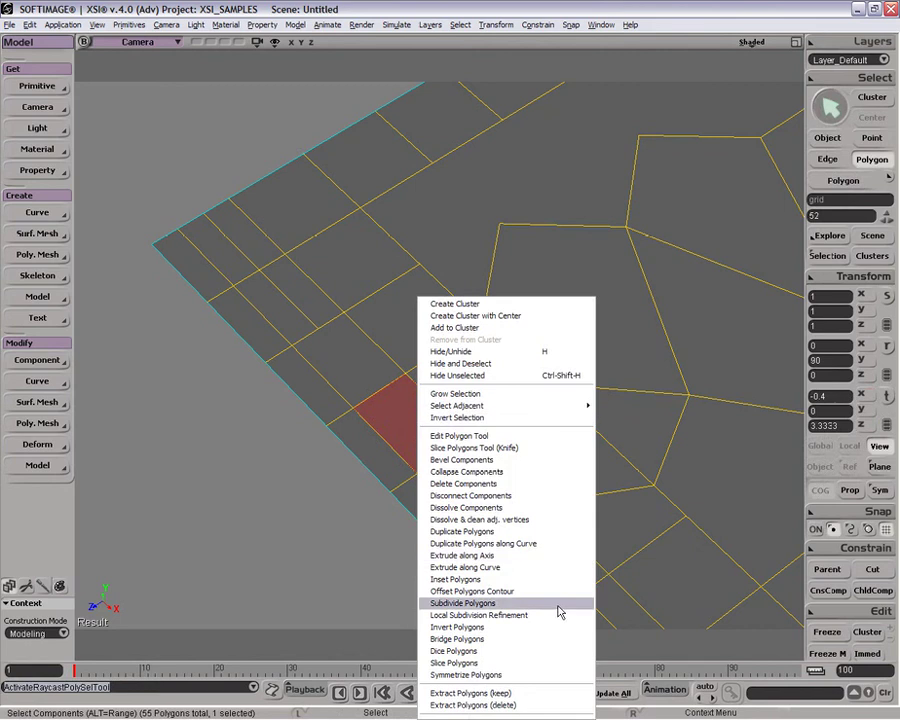
{"action": "left_click", "coordinate": [550, 558]}
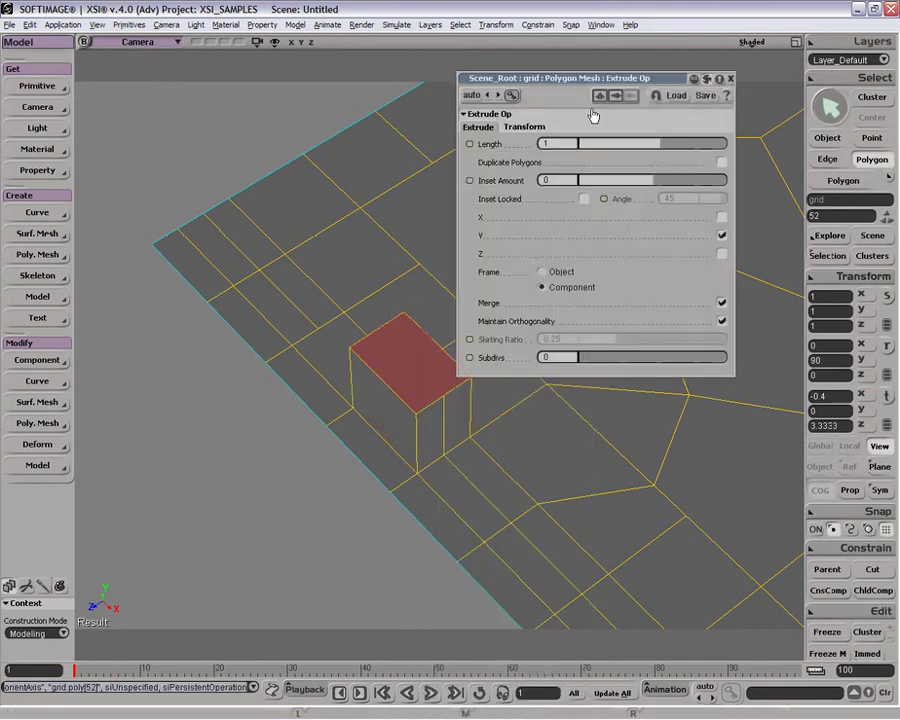
{"action": "left_click_drag", "start_coordinate": [643, 145], "coordinate": [665, 167]}
{"action": "left_click_drag", "start_coordinate": [603, 360], "coordinate": [622, 360]}
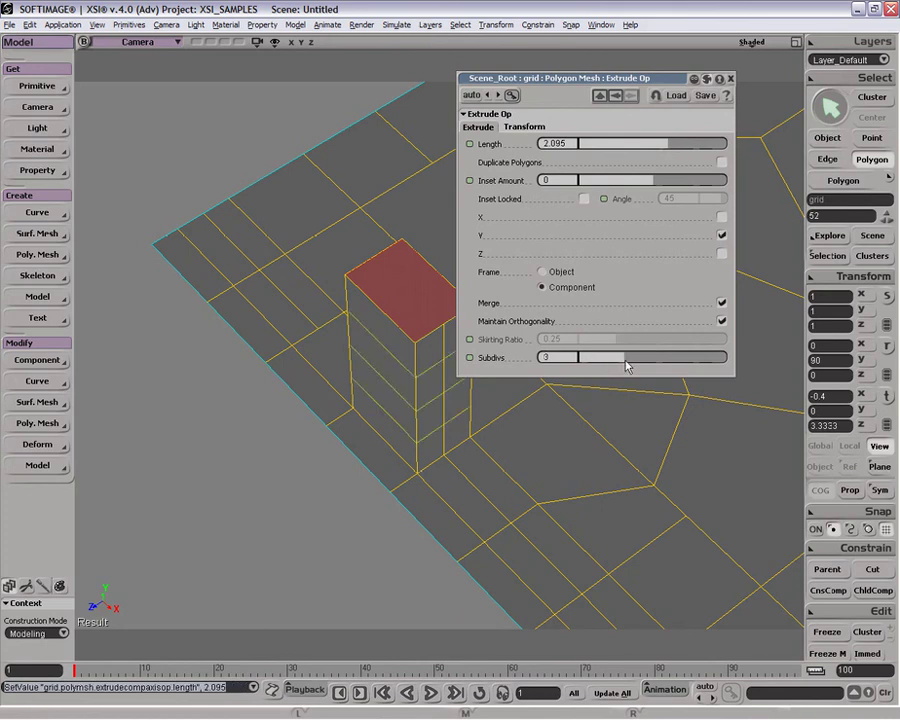
Try an X rotation of 8.06 per subdivision on the extrusion, reset it to 0 and close the settings
{"action": "left_click", "coordinate": [524, 127]}
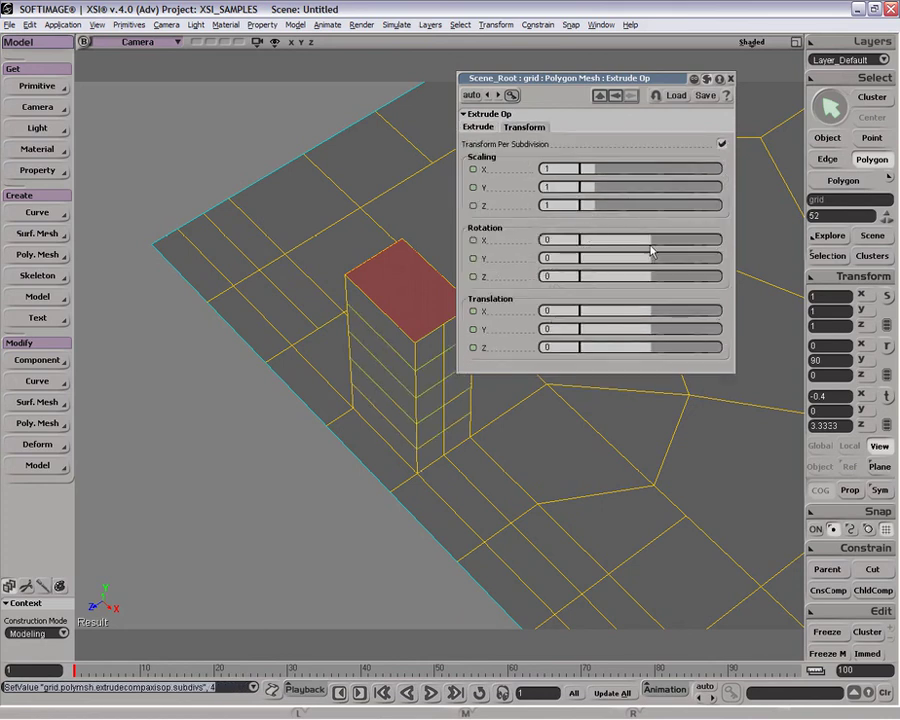
{"action": "mouse_move", "coordinate": [655, 245]}
{"action": "left_mouse_down"}
{"action": "mouse_move", "coordinate": [644, 243]}
{"action": "mouse_move", "coordinate": [690, 249]}
{"action": "mouse_move", "coordinate": [637, 244]}
{"action": "mouse_move", "coordinate": [650, 244]}
{"action": "left_mouse_up"}
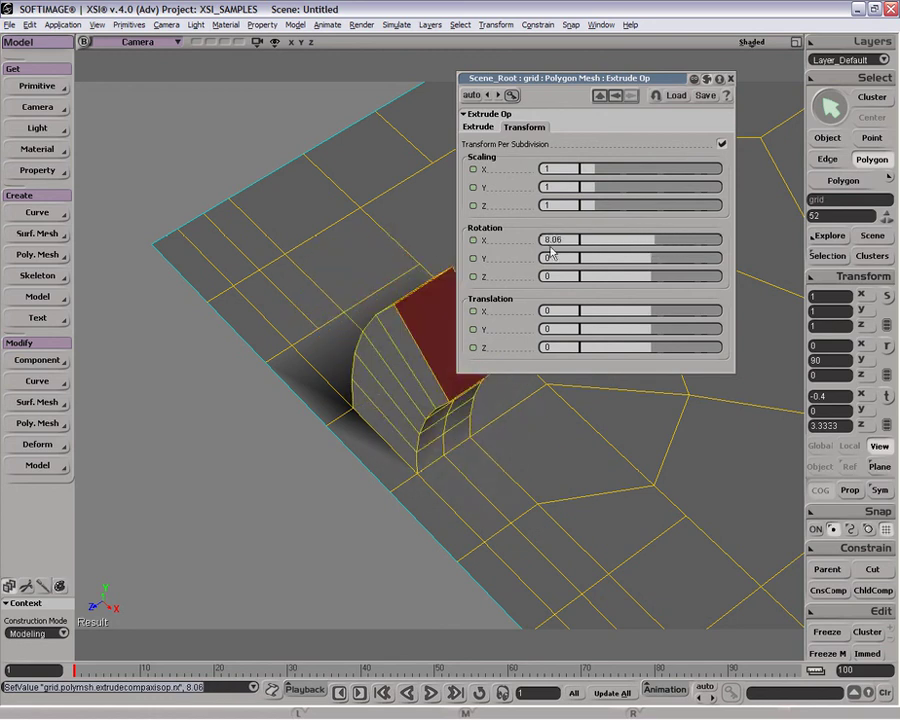
{"action": "key", "text": "Return"}
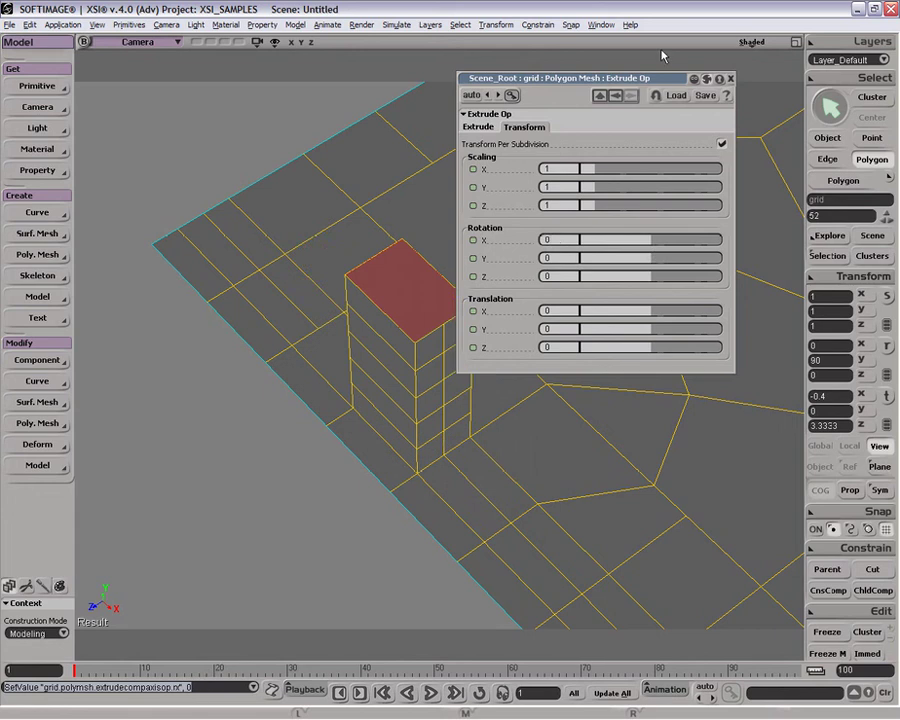
{"action": "left_click", "coordinate": [731, 78]}
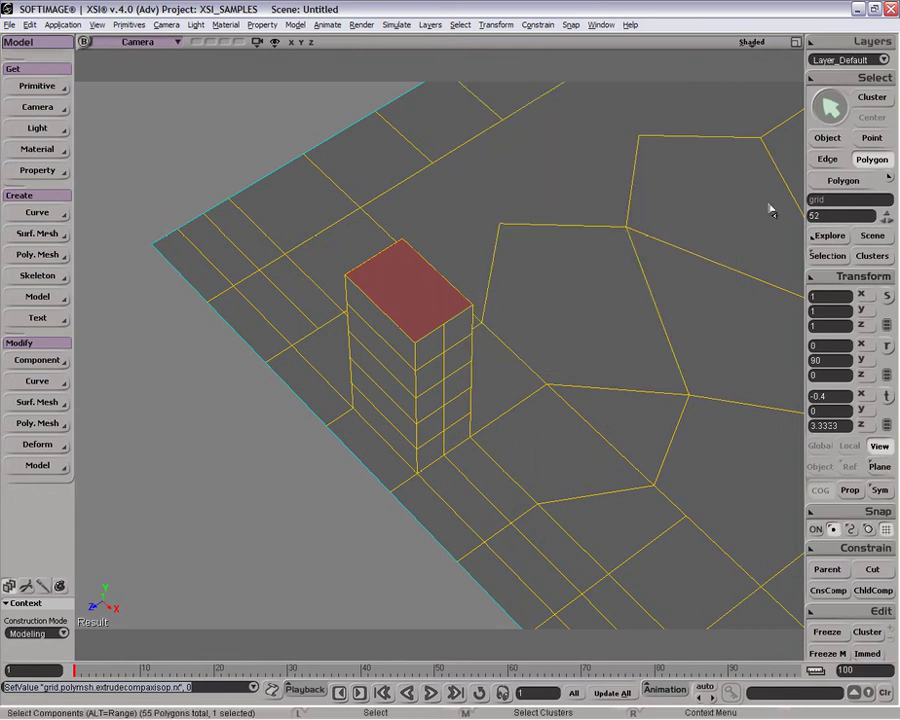
Delete the Extrude Op from the grid's operator stack and return to object selection
{"action": "left_click", "coordinate": [828, 256]}
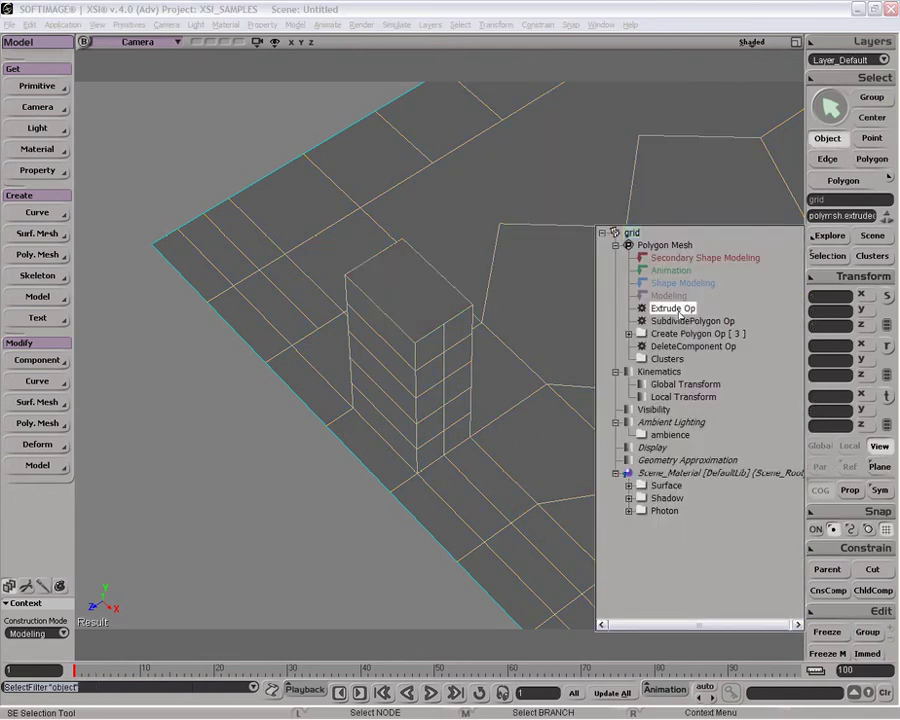
{"action": "key", "text": "Delete"}
{"action": "key", "text": "space"}
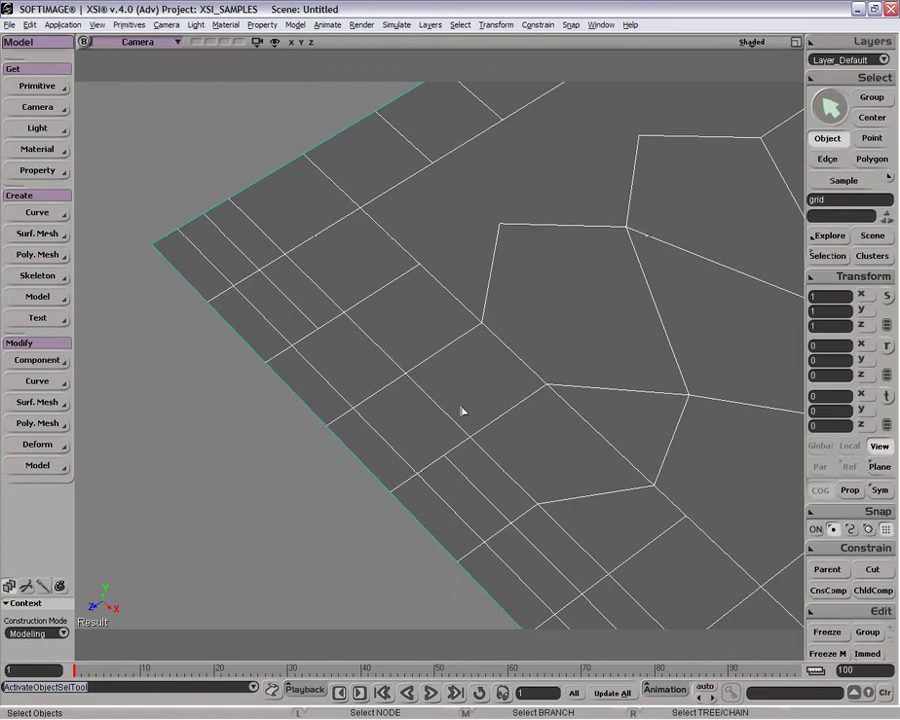
{"action": "key", "text": "u"}
{"action": "left_click", "coordinate": [405, 443]}
{"action": "right_click", "coordinate": [406, 427]}
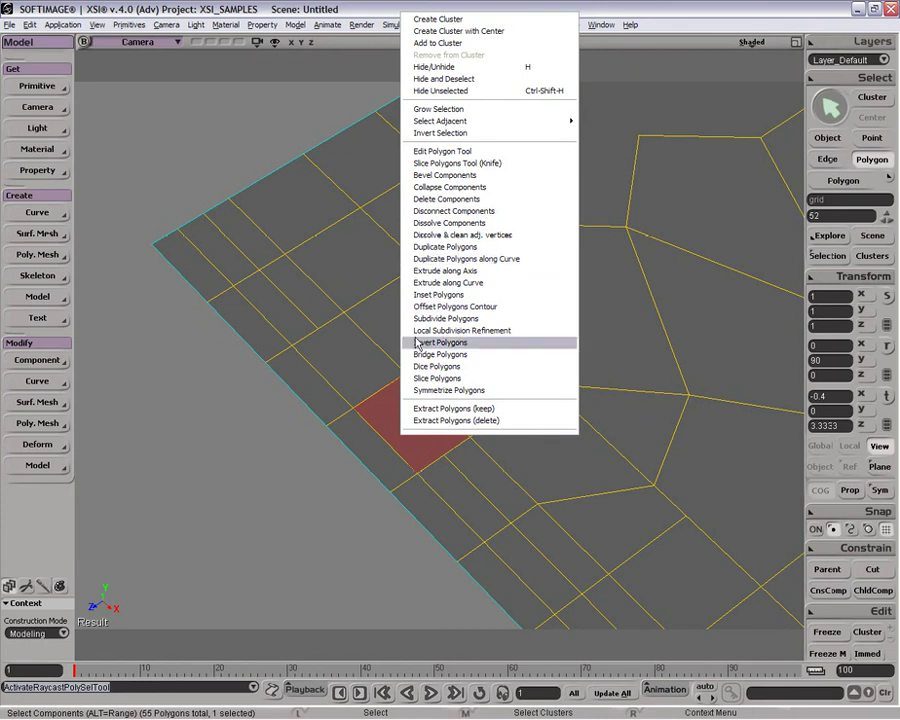
{"action": "left_click", "coordinate": [190, 434]}
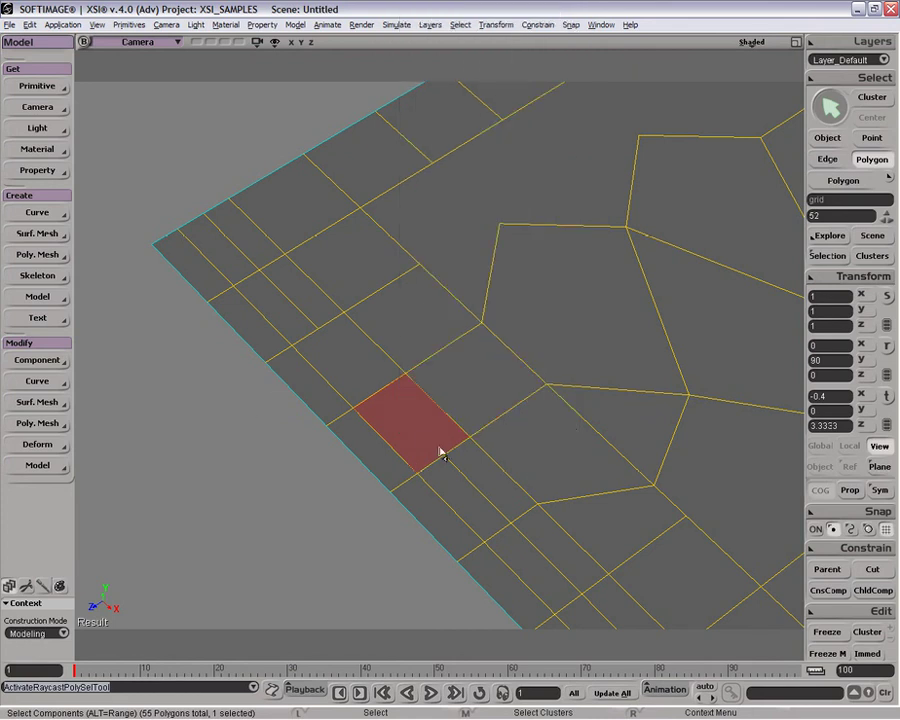
{"action": "key", "text": "space"}
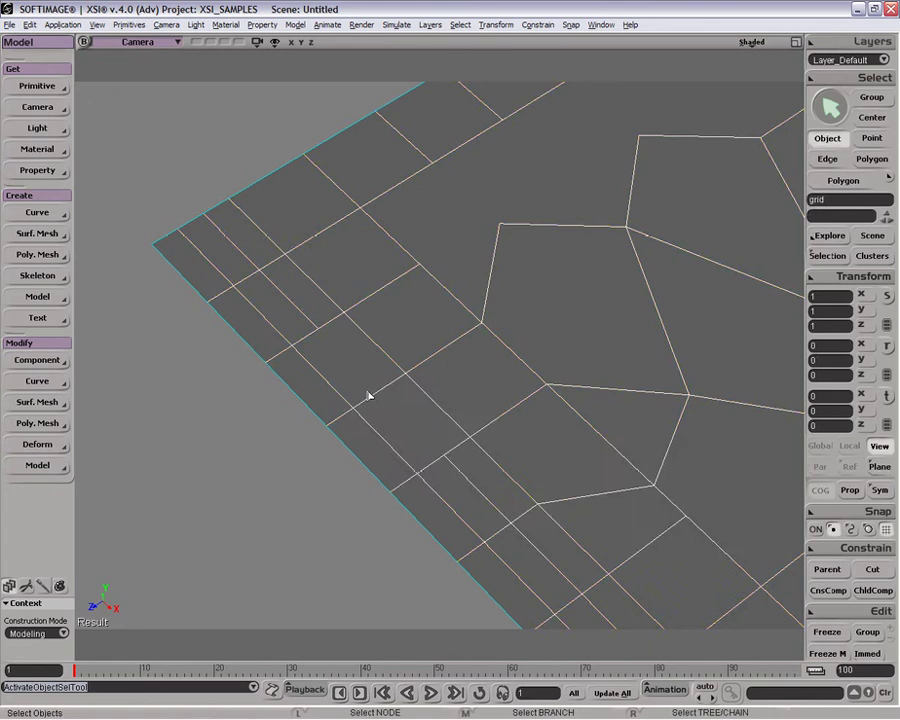
Split the short edge shared by the formerly extruded polygon and its neighbour toward the grid's corner, adding a midpoint
{"action": "key", "text": "e"}
{"action": "left_click", "coordinate": [380, 392]}
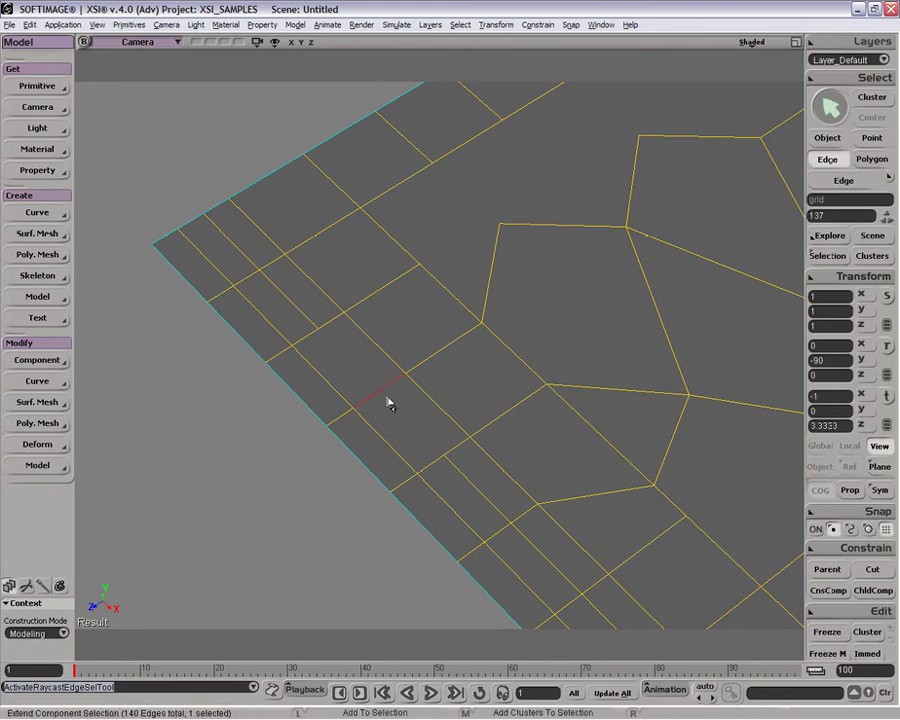
{"action": "key", "text": "shift+d"}
{"action": "left_click", "coordinate": [730, 79]}
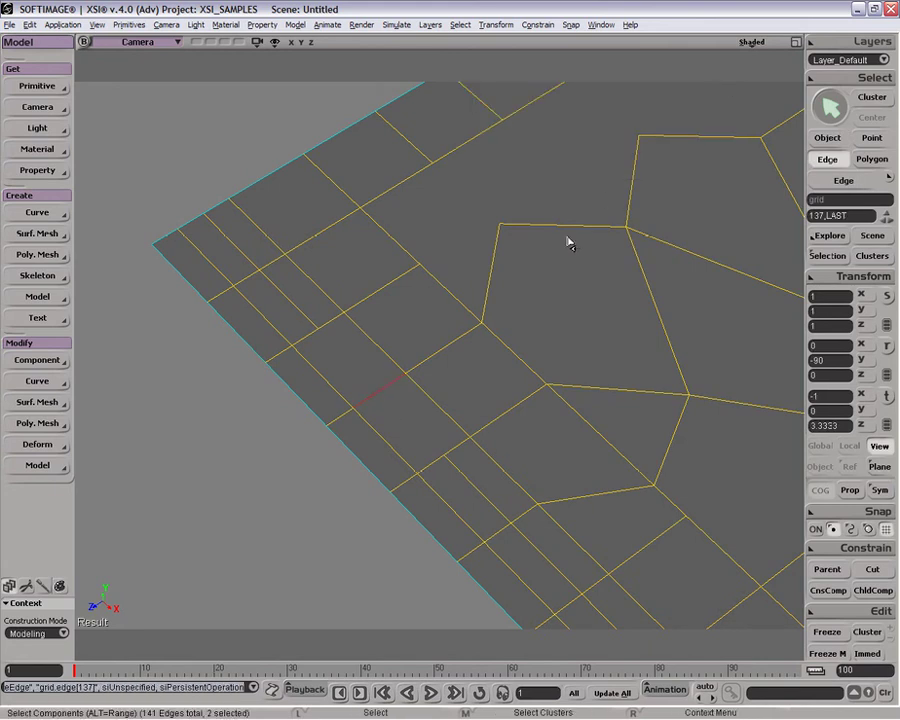
Add edges through the new midpoint to the existing points on both sides, completing the line across the two polygons
{"action": "key", "text": "\\"}
{"action": "left_click", "coordinate": [447, 462]}
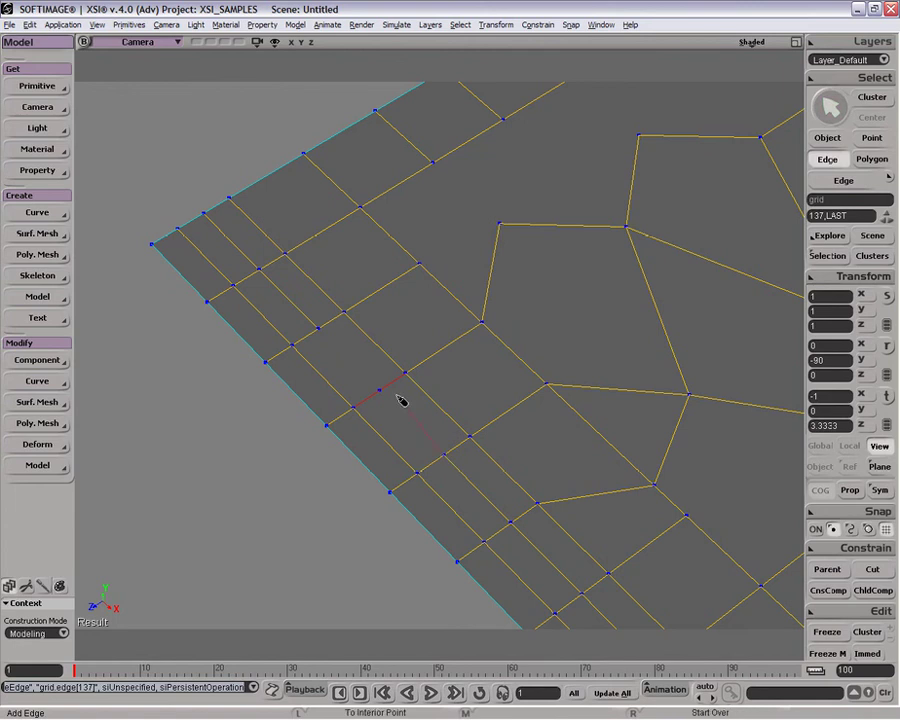
{"action": "left_click", "coordinate": [381, 392]}
{"action": "left_click", "coordinate": [320, 330]}
{"action": "right_click", "coordinate": [238, 516]}
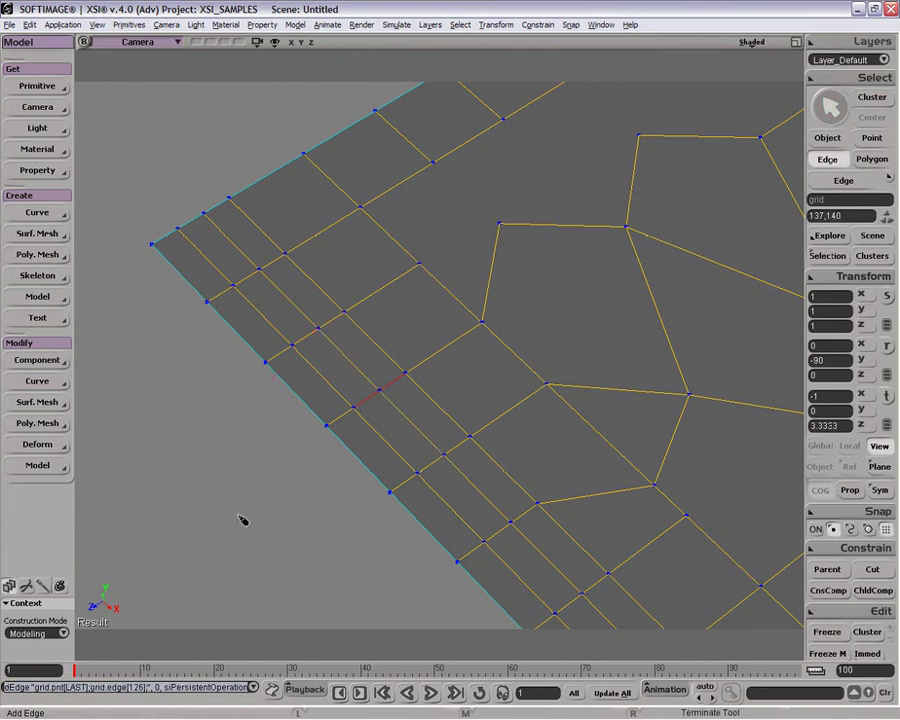
{"action": "key", "text": "space"}
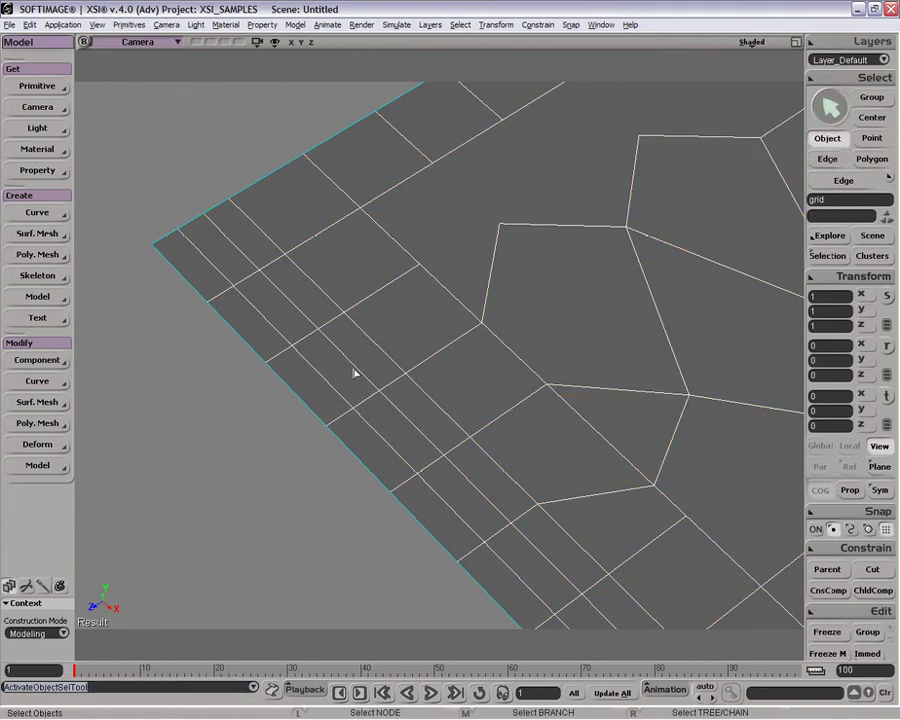
Select the eight polygons that form a U shape around the undivided cell near the grid's edge
{"action": "key", "text": "u"}
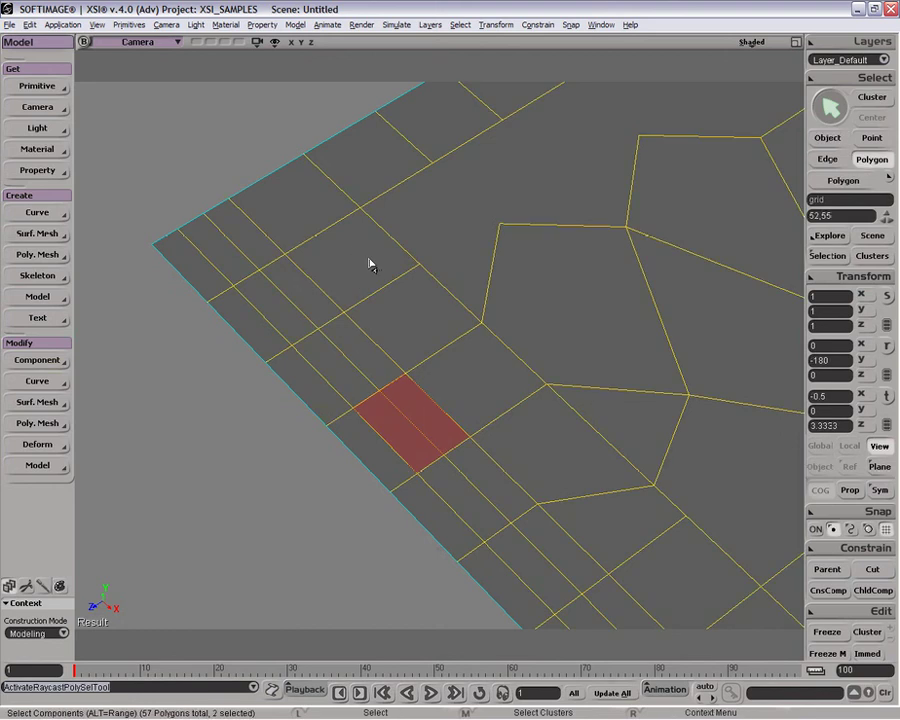
{"action": "mouse_move", "coordinate": [368, 260]}
{"action": "left_mouse_down"}
{"action": "mouse_move", "coordinate": [290, 310]}
{"action": "mouse_move", "coordinate": [380, 392]}
{"action": "mouse_move", "coordinate": [427, 417]}
{"action": "mouse_move", "coordinate": [485, 375]}
{"action": "left_mouse_up"}
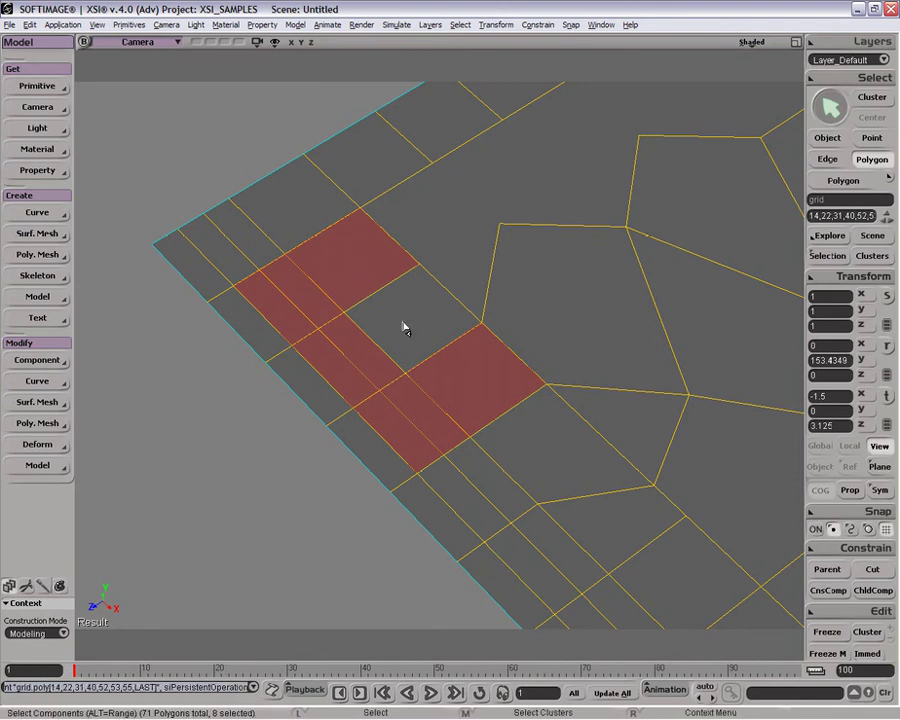
Try scaling the extruded U-shaped selection inward in Global mode about its common centre, and undo the scaling
{"action": "key", "text": "x"}
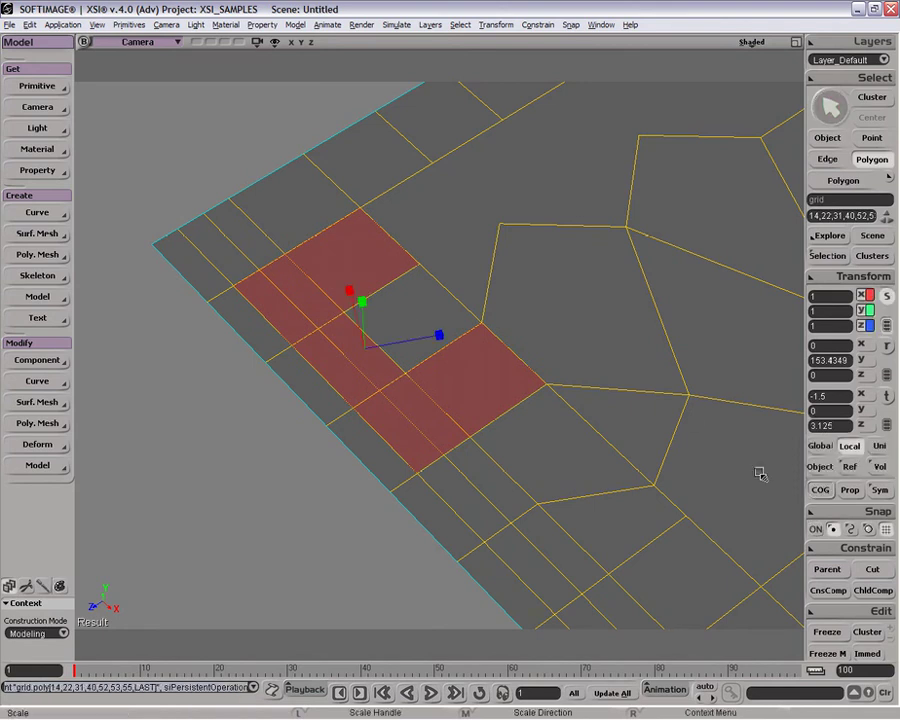
{"action": "left_click", "coordinate": [825, 447]}
{"action": "left_click", "coordinate": [822, 489]}
{"action": "left_click_drag", "start_coordinate": [368, 400], "coordinate": [346, 326]}
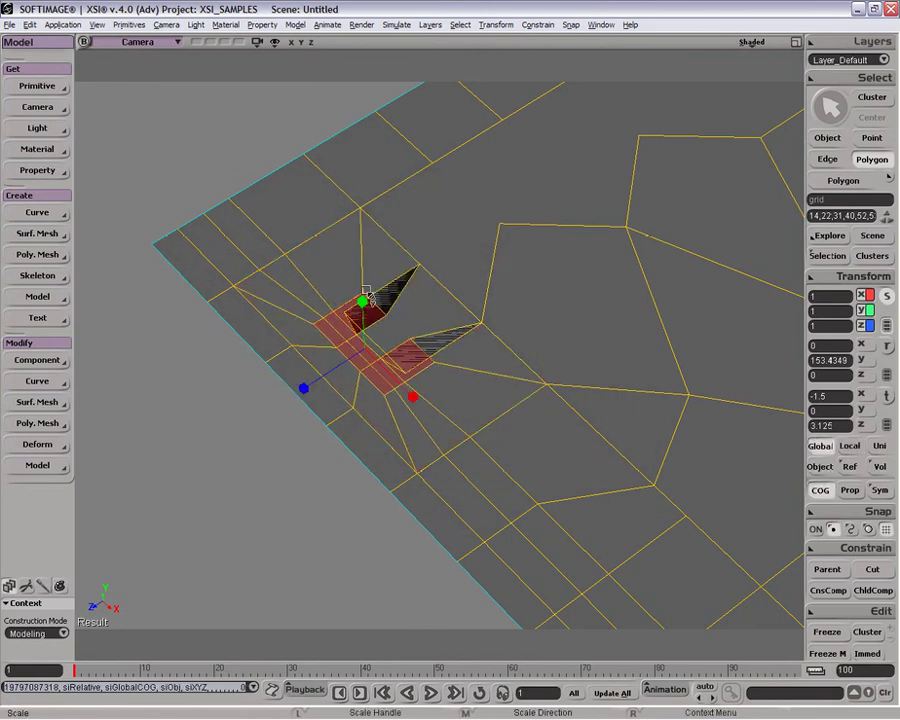
{"action": "key", "text": "ctrl+z"}
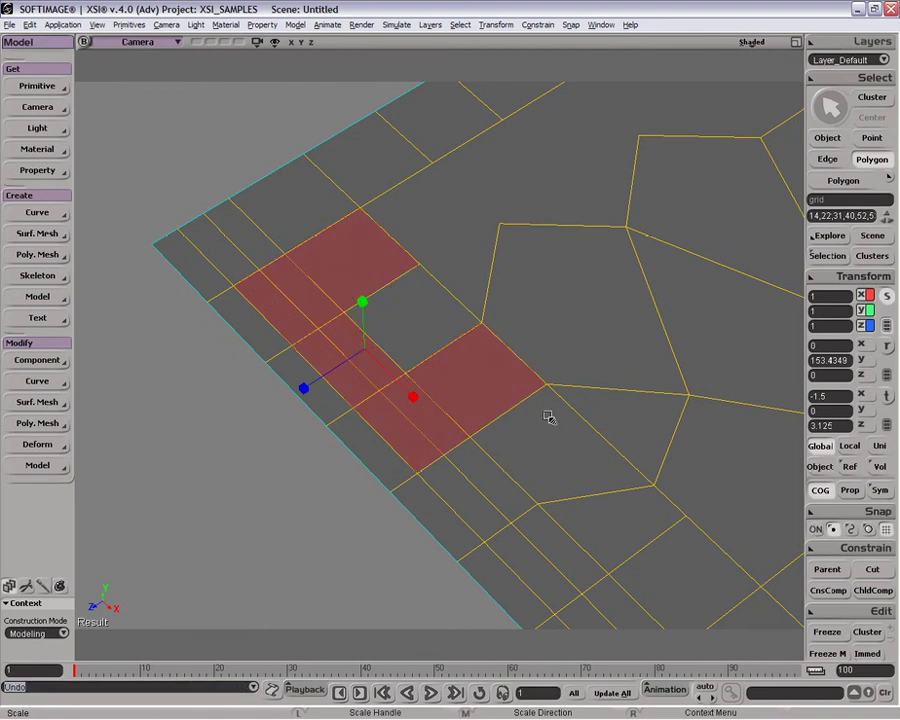
Try scaling the U-shaped selection inward in Local mode, also from the opposite side of the grid, and undo each attempt
{"action": "left_click", "coordinate": [847, 447]}
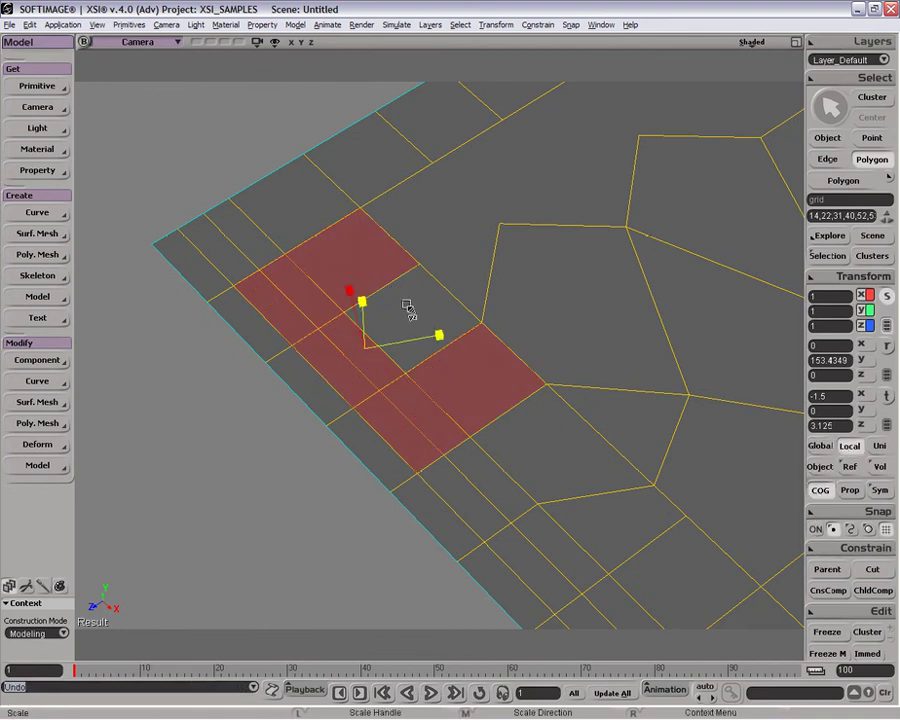
{"action": "left_click_drag", "start_coordinate": [408, 368], "coordinate": [398, 320]}
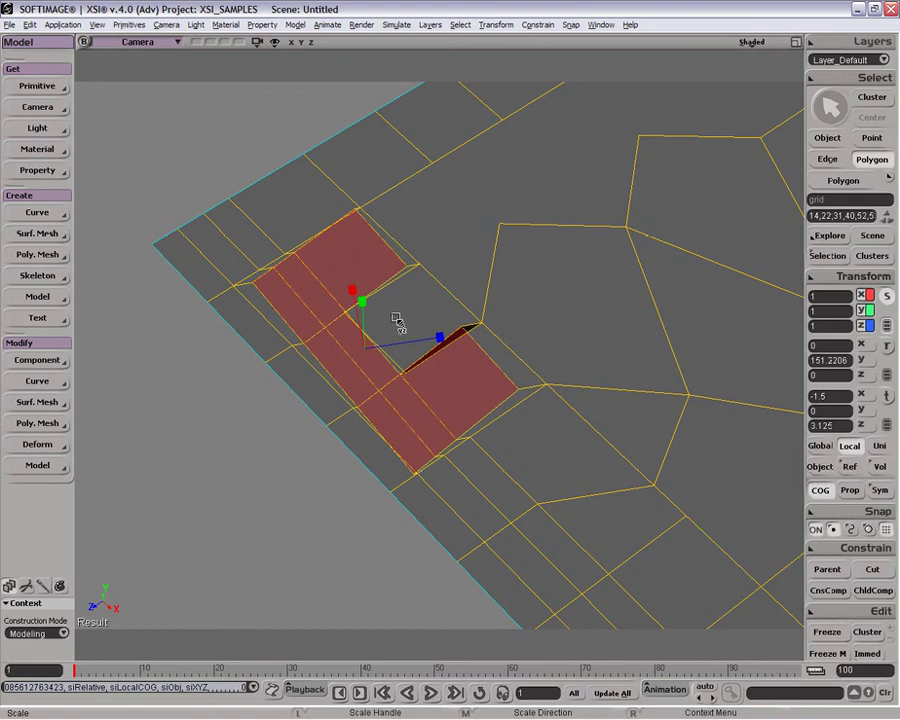
{"action": "key", "text": "ctrl+z"}
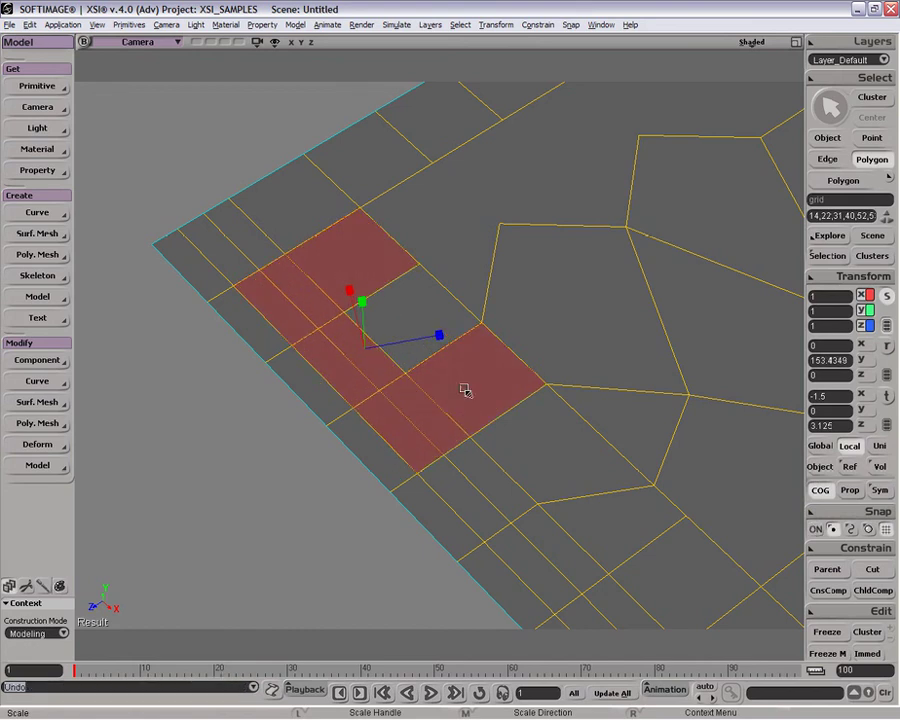
{"action": "key", "text": "o"}
{"action": "left_click_drag", "start_coordinate": [468, 380], "coordinate": [377, 366]}
{"action": "key", "text": "x"}
{"action": "left_click_drag", "start_coordinate": [438, 294], "coordinate": [399, 282]}
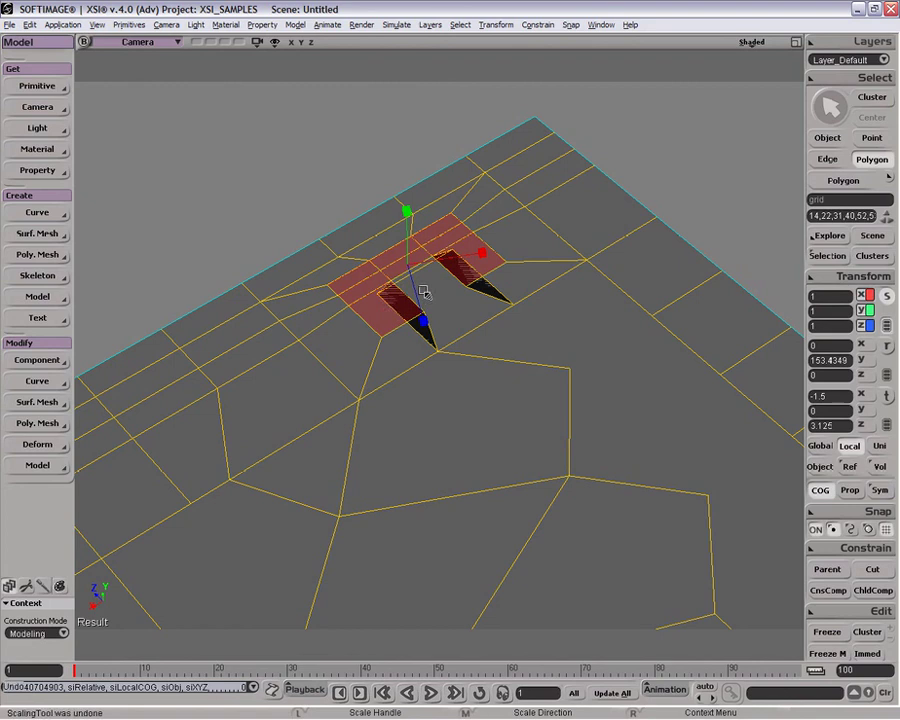
{"action": "key", "text": "ctrl+z"}
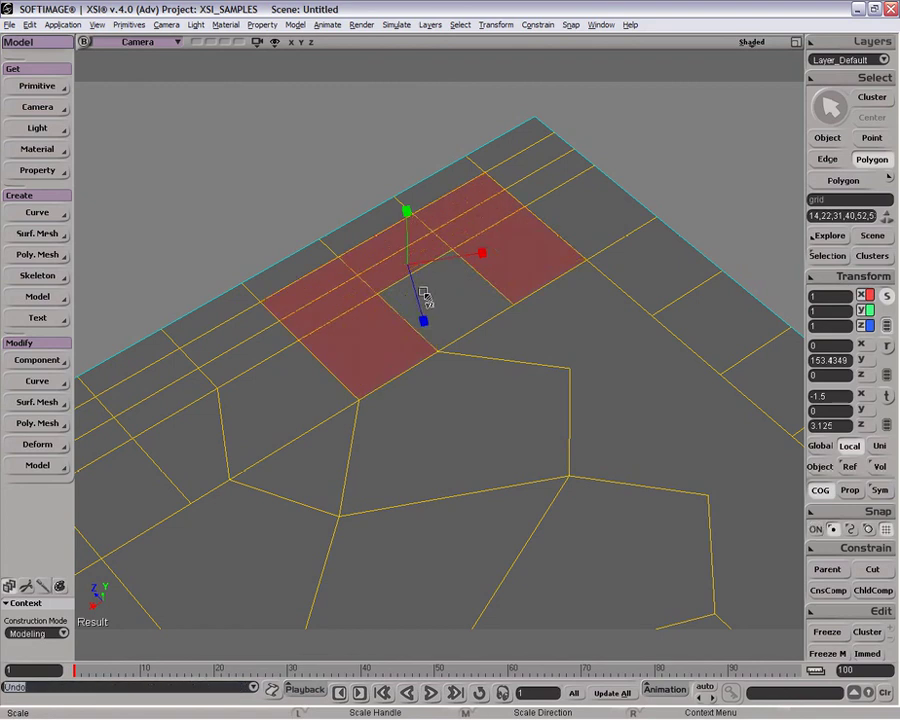
Inset the U-shaped polygon selection by 0.2 and display the operator's extrusion parameters clear of the selection
{"action": "key", "text": "space"}
{"action": "key", "text": "u"}
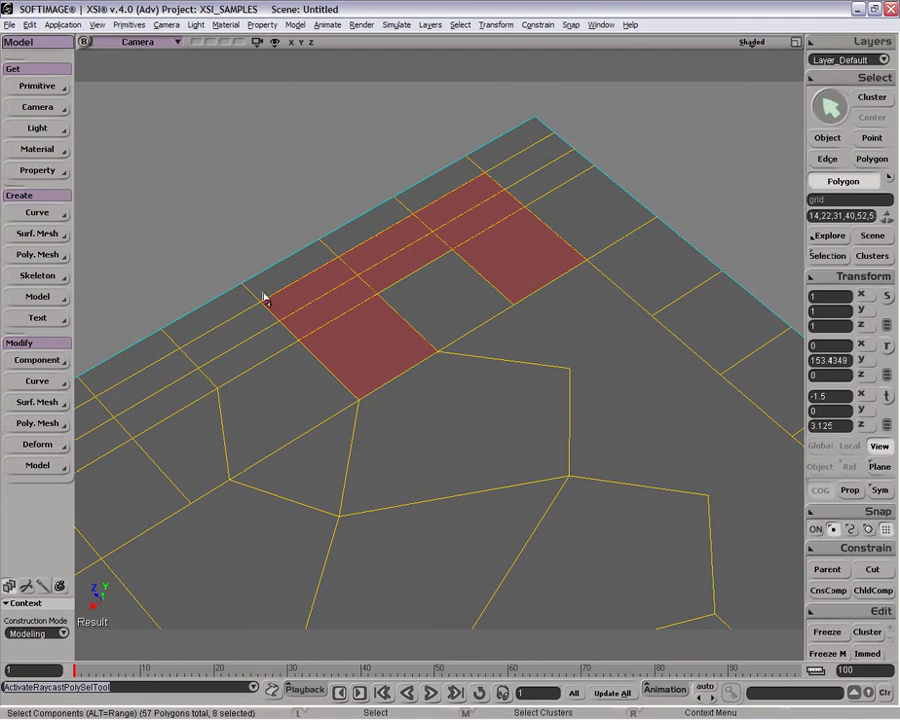
{"action": "right_click", "coordinate": [317, 292]}
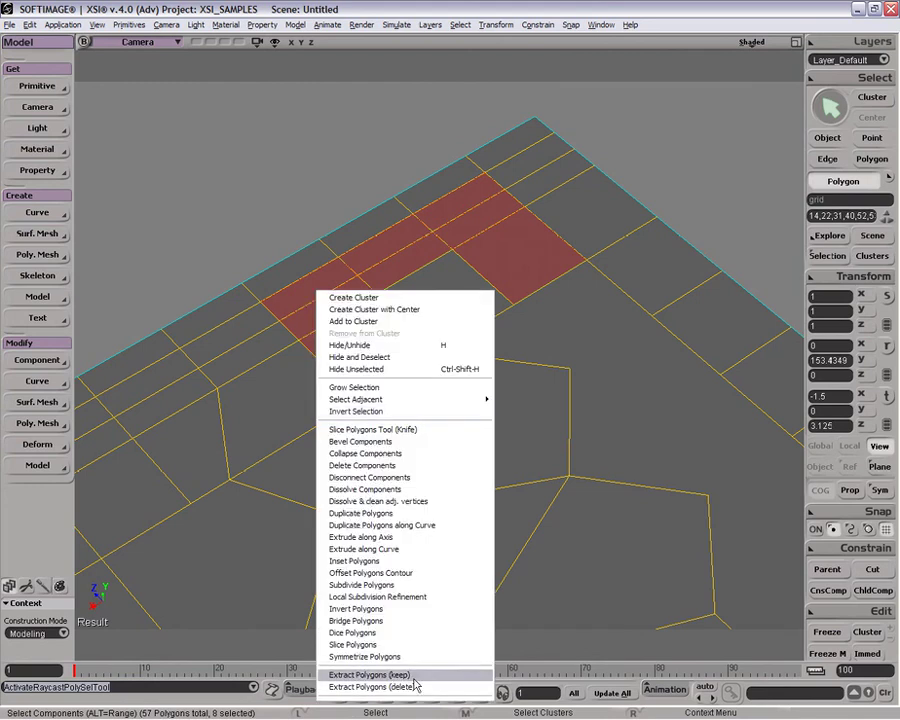
{"action": "left_click", "coordinate": [466, 561]}
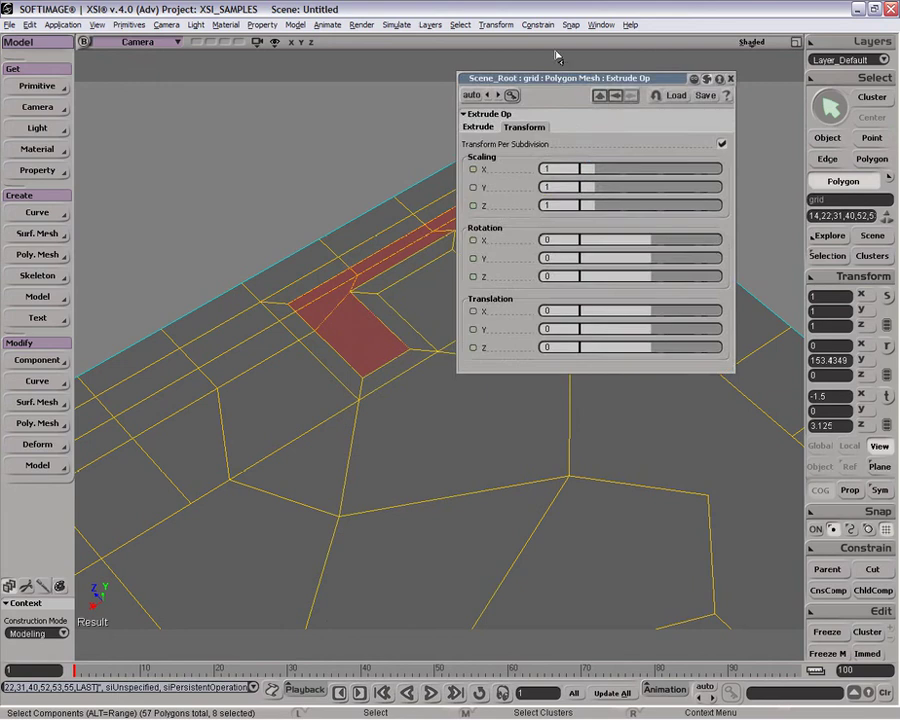
{"action": "left_click_drag", "start_coordinate": [556, 82], "coordinate": [646, 340]}
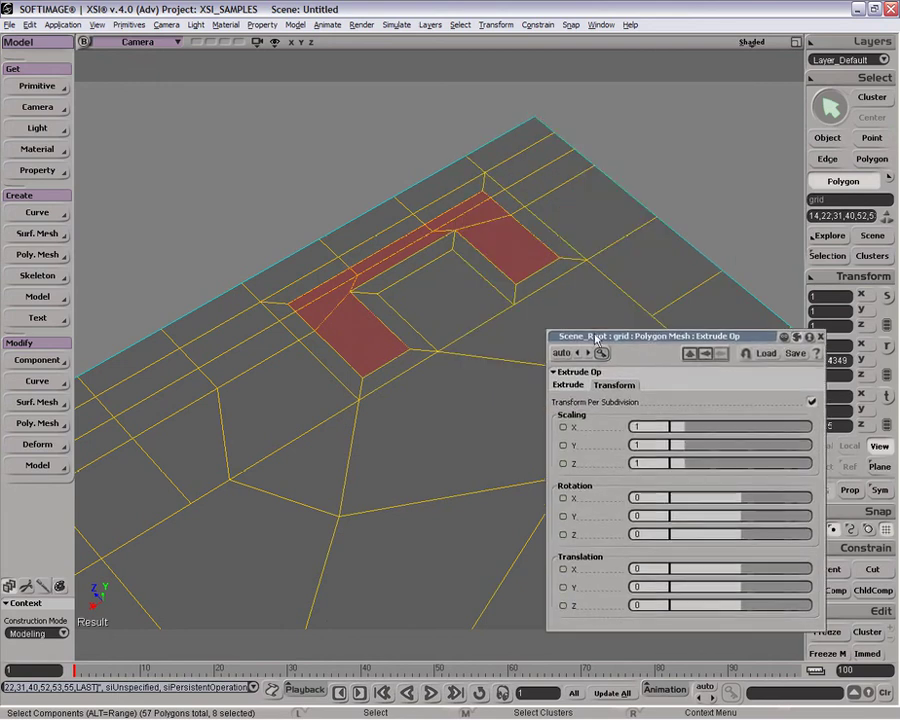
{"action": "left_click", "coordinate": [568, 384]}
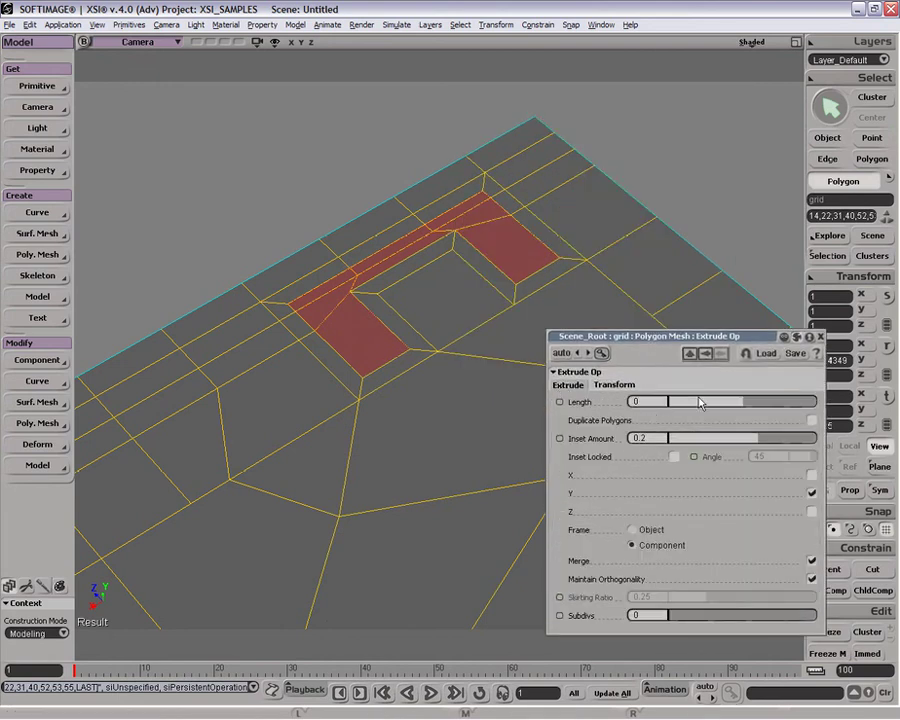
Give the inset U-shaped selection an extrusion length of 0.667 and an inset amount of 0.133, and reopen its Extrude Op properties
{"action": "mouse_move", "coordinate": [748, 404]}
{"action": "left_mouse_down"}
{"action": "mouse_move", "coordinate": [758, 405]}
{"action": "mouse_move", "coordinate": [749, 404]}
{"action": "left_mouse_up"}
{"action": "mouse_move", "coordinate": [765, 452]}
{"action": "left_mouse_down"}
{"action": "mouse_move", "coordinate": [742, 443]}
{"action": "mouse_move", "coordinate": [768, 442]}
{"action": "mouse_move", "coordinate": [737, 438]}
{"action": "mouse_move", "coordinate": [753, 440]}
{"action": "left_mouse_up"}
{"action": "left_click", "coordinate": [836, 256]}
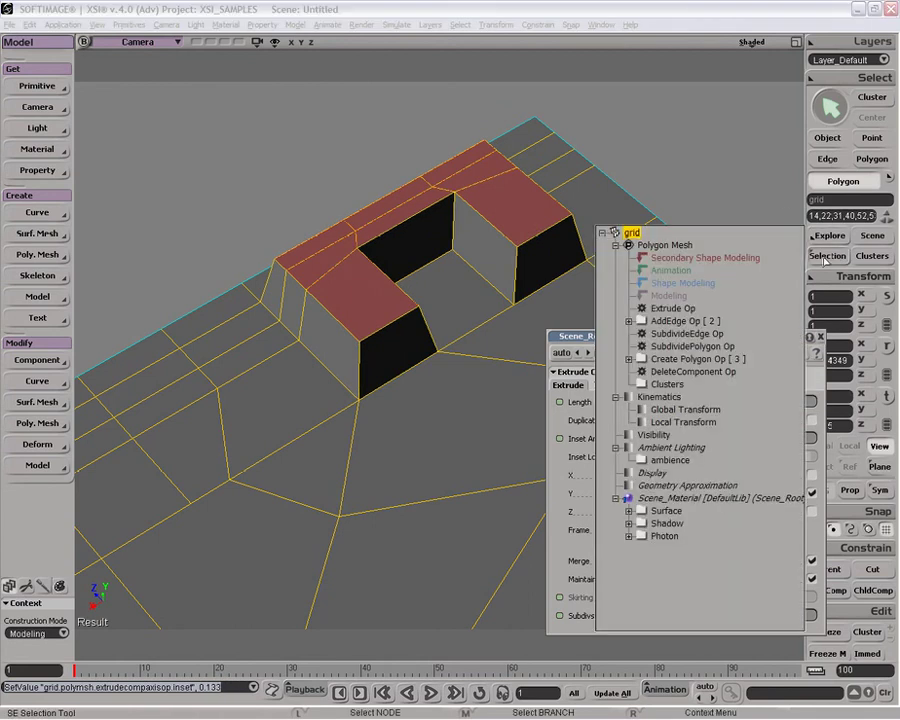
{"action": "left_click", "coordinate": [674, 309]}
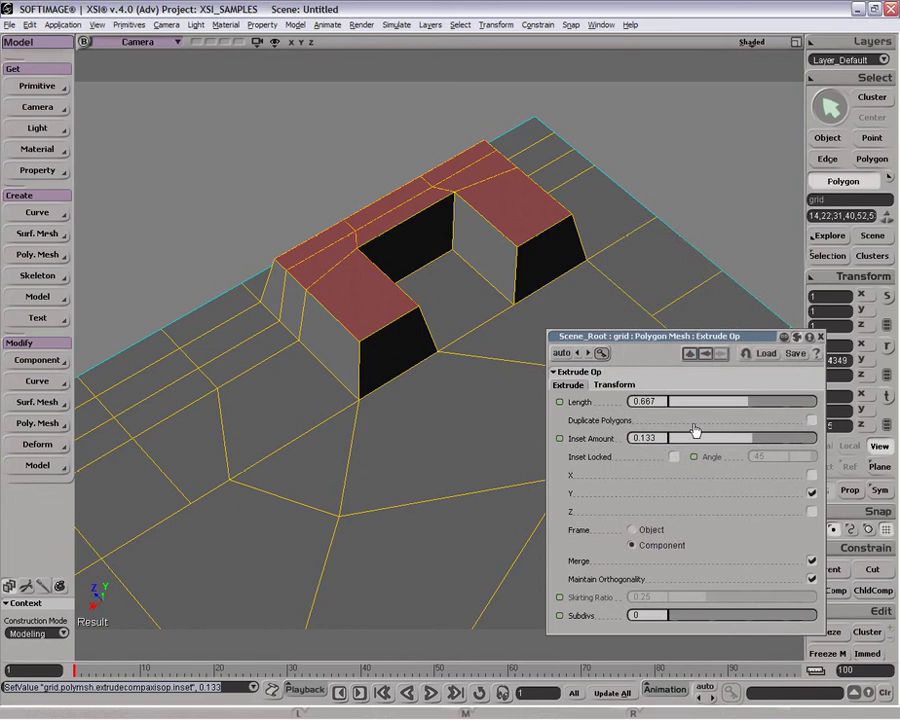
Try locking the inset to the length at an angle of 16.136, and undo everything back to the flat U-shaped selection
{"action": "left_click", "coordinate": [675, 458]}
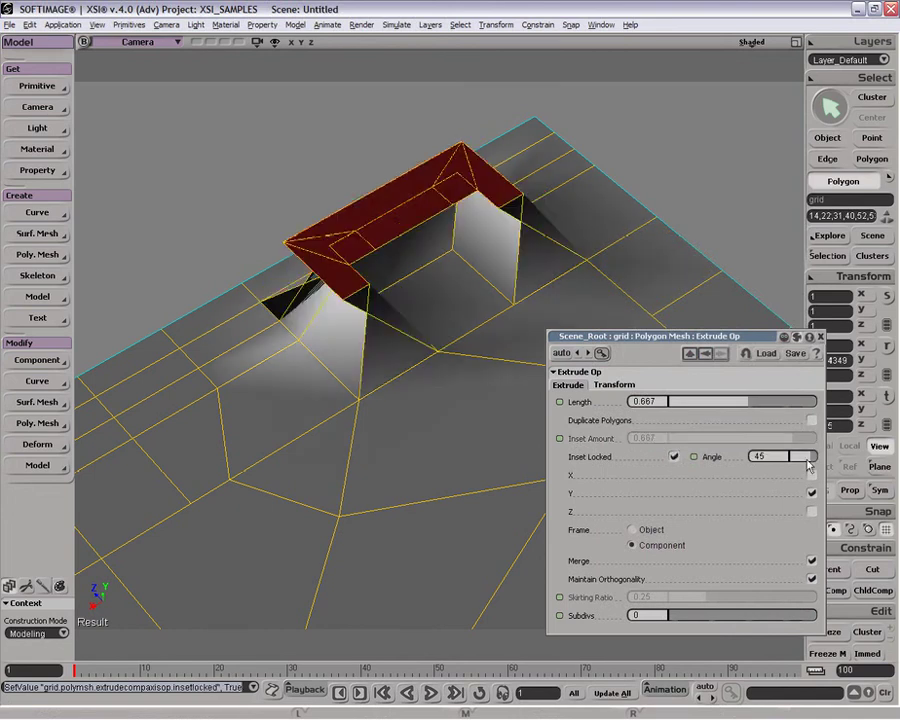
{"action": "mouse_move", "coordinate": [805, 463]}
{"action": "left_mouse_down"}
{"action": "mouse_move", "coordinate": [797, 462]}
{"action": "mouse_move", "coordinate": [809, 460]}
{"action": "left_mouse_up"}
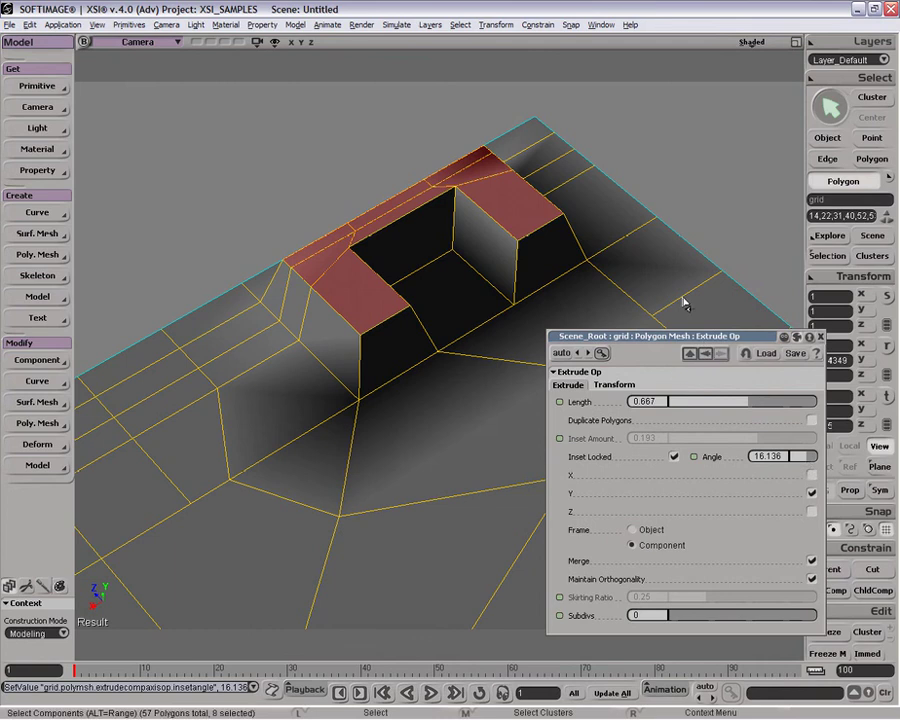
{"action": "left_click", "coordinate": [819, 338]}
{"action": "key", "text": "ctrl+z"}
{"action": "key", "text": "ctrl+z"}
{"action": "key", "text": "ctrl+z"}
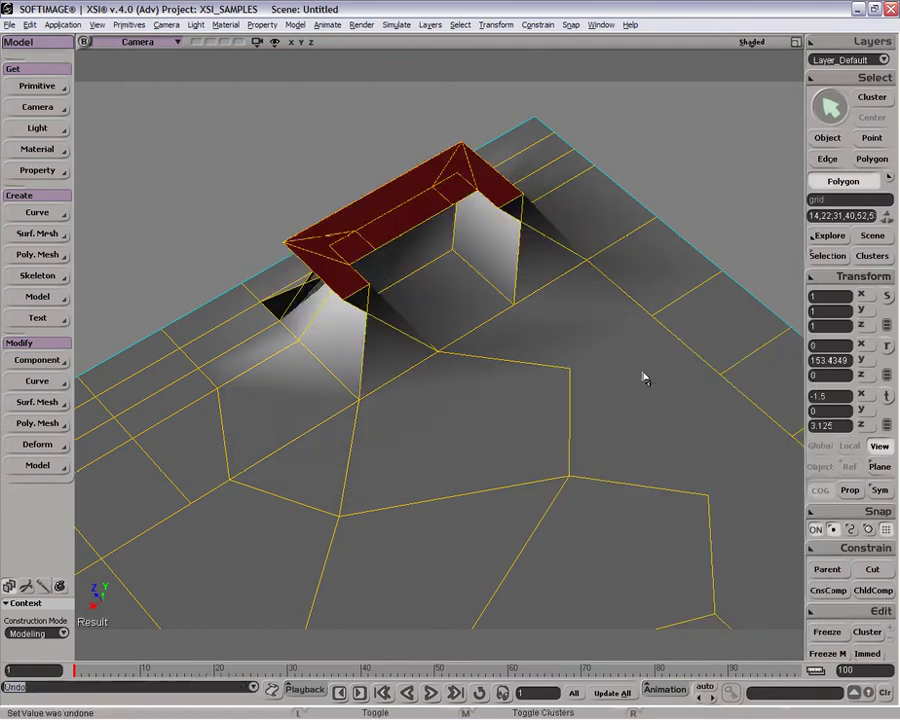
{"action": "key", "text": "ctrl+z"}
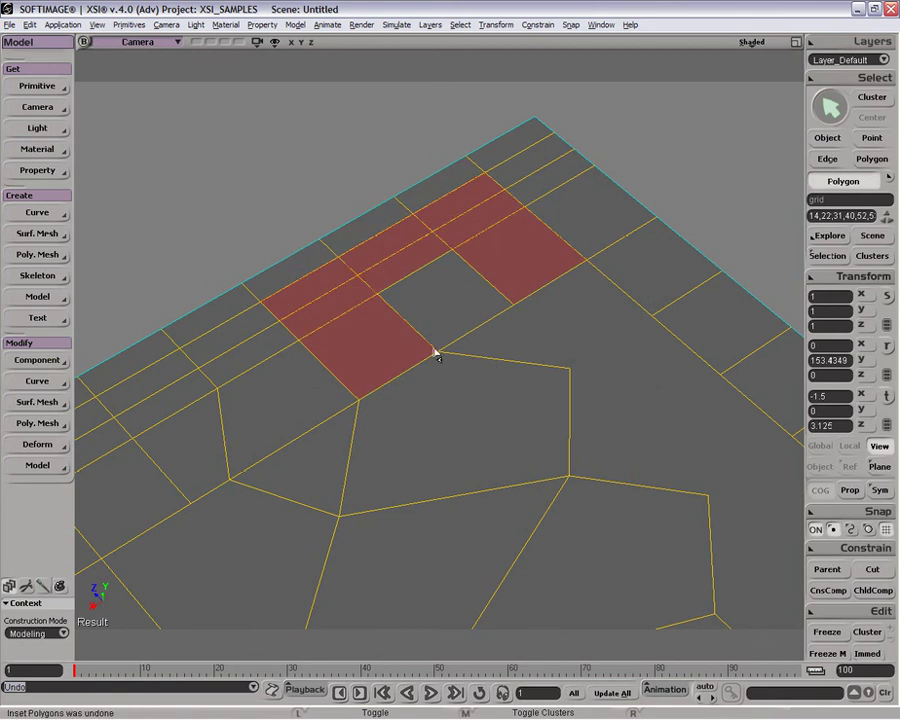
Try offsetting the contour of the U-shaped polygon selection by 0.038, undo the offset, and close its properties
{"action": "key", "text": "space"}
{"action": "key", "text": "u"}
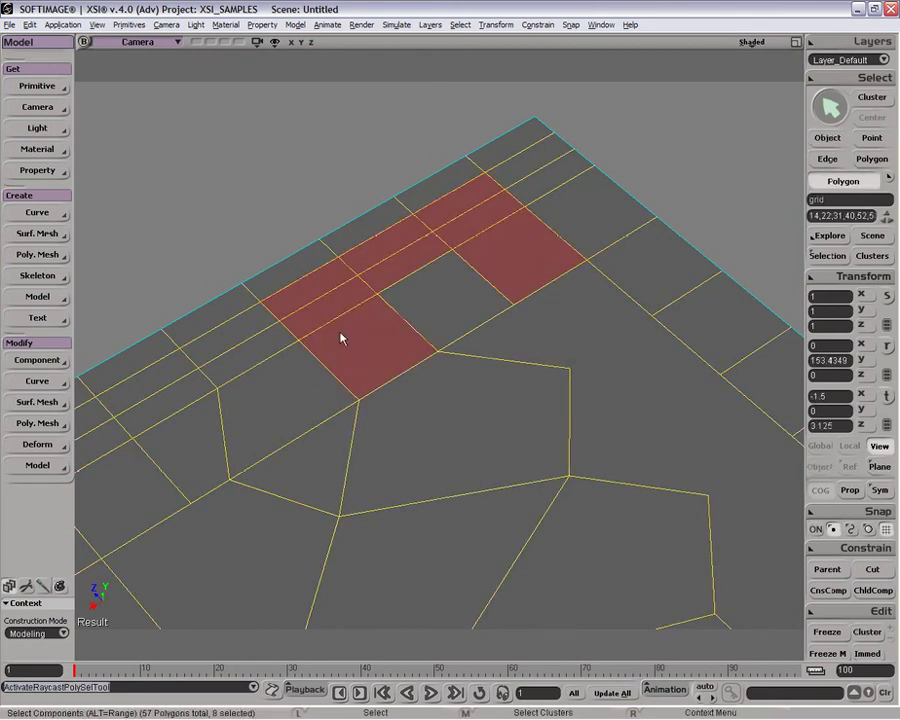
{"action": "right_click", "coordinate": [340, 334]}
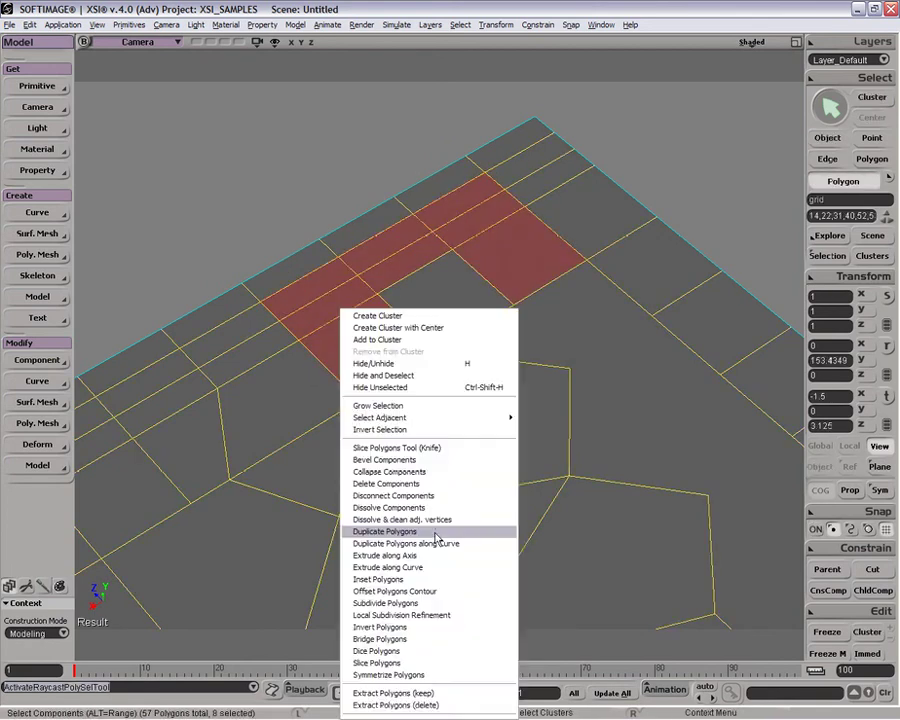
{"action": "left_click", "coordinate": [448, 592]}
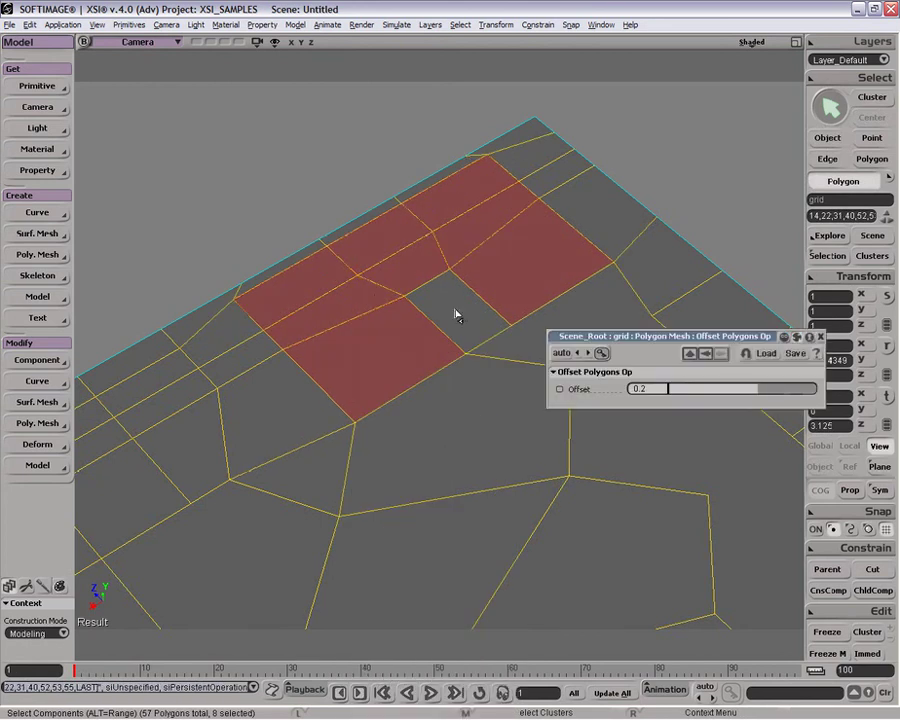
{"action": "left_click_drag", "start_coordinate": [761, 390], "coordinate": [738, 392]}
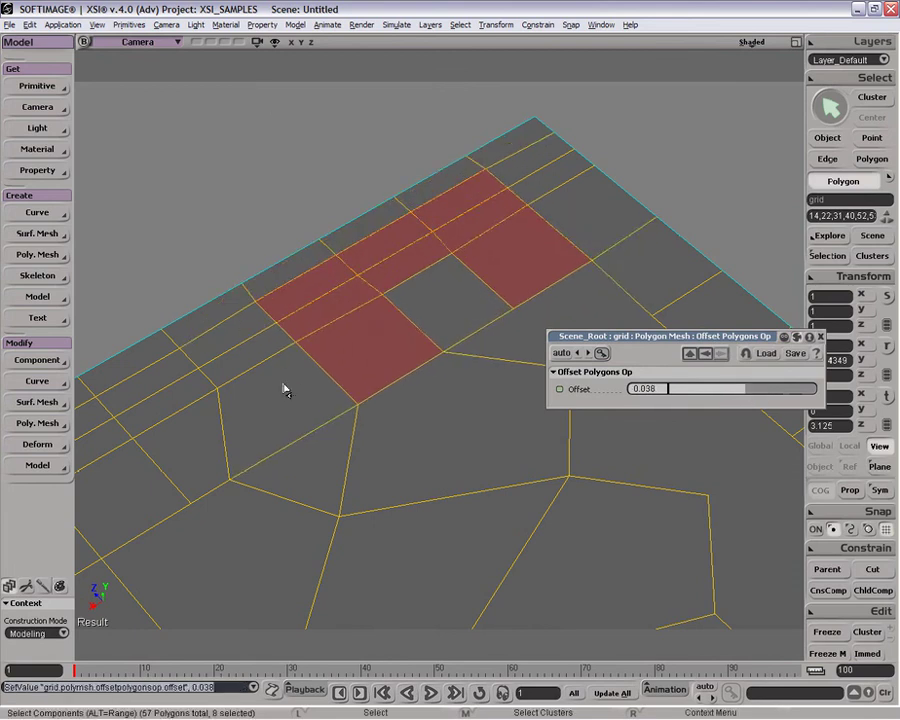
{"action": "key", "text": "ctrl+z"}
{"action": "key", "text": "ctrl+z"}
{"action": "key", "text": "ctrl+z"}
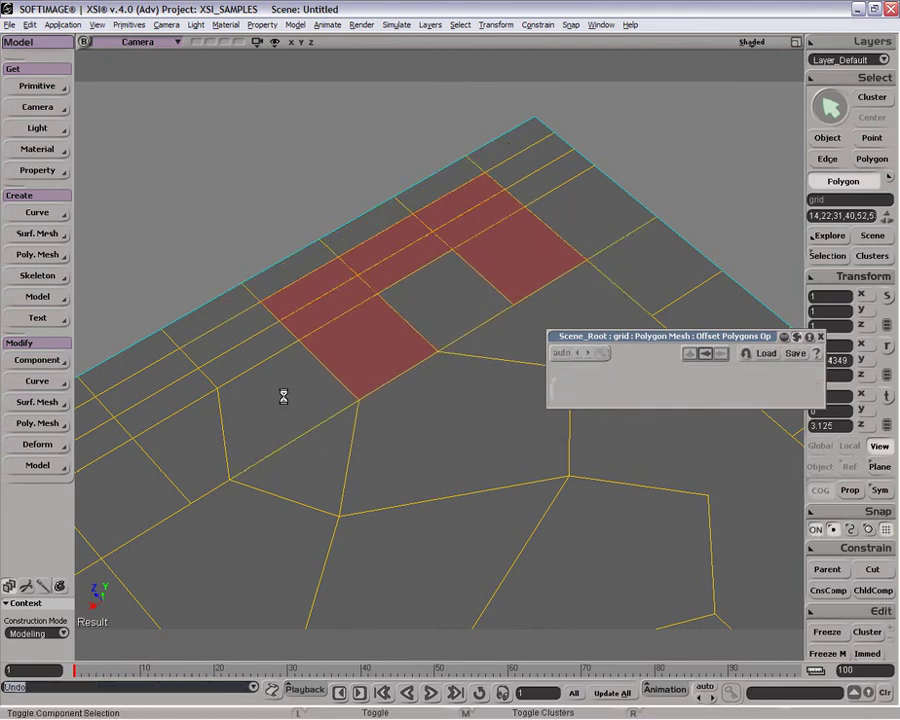
{"action": "key", "text": "space"}
{"action": "left_click", "coordinate": [820, 337]}
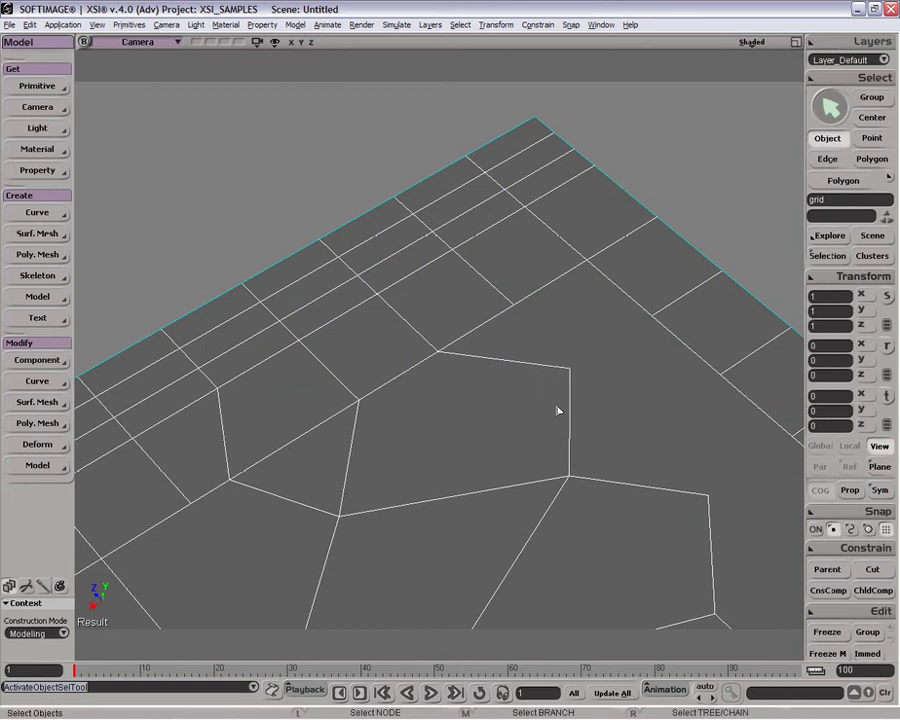
Restore the four-view layout with the grid's U-shaped polygon selection active
{"action": "key", "text": "o"}
{"action": "left_click_drag", "start_coordinate": [519, 488], "coordinate": [482, 338]}
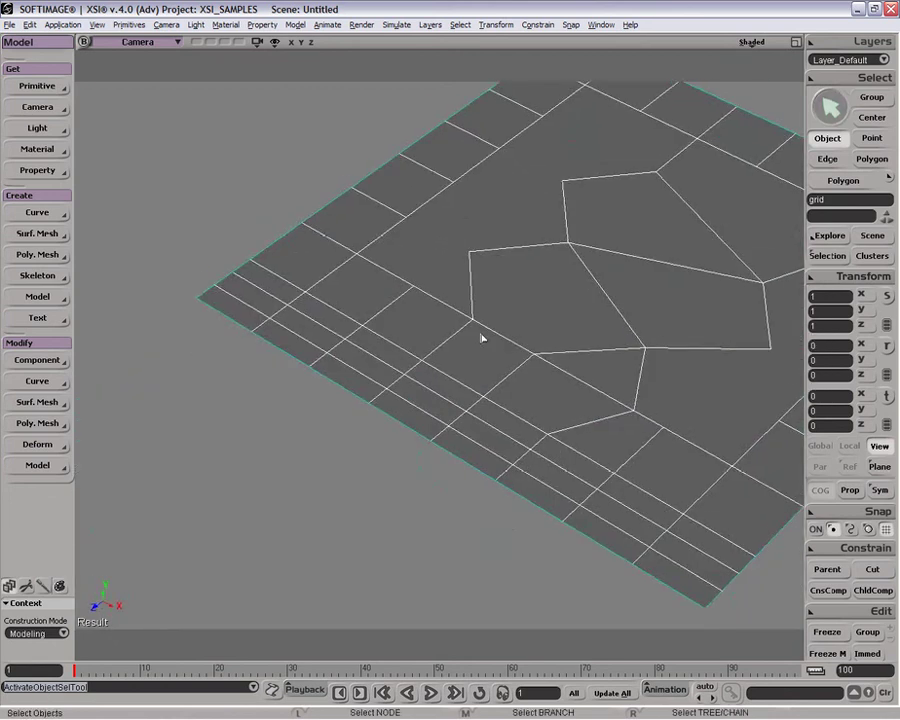
{"action": "key", "text": "u"}
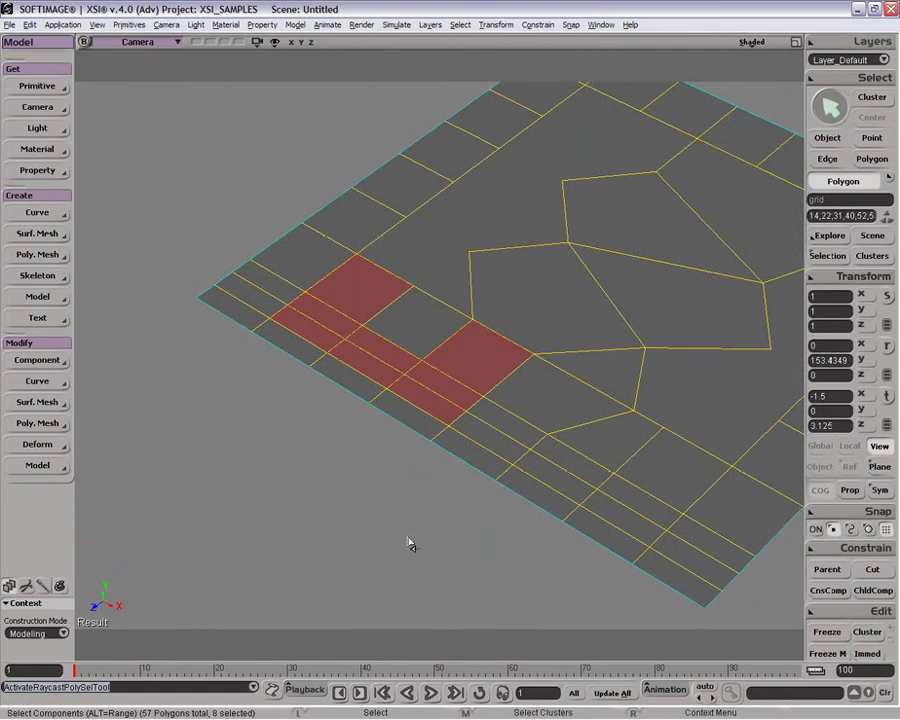
{"action": "left_click_drag", "start_coordinate": [430, 507], "coordinate": [422, 410]}
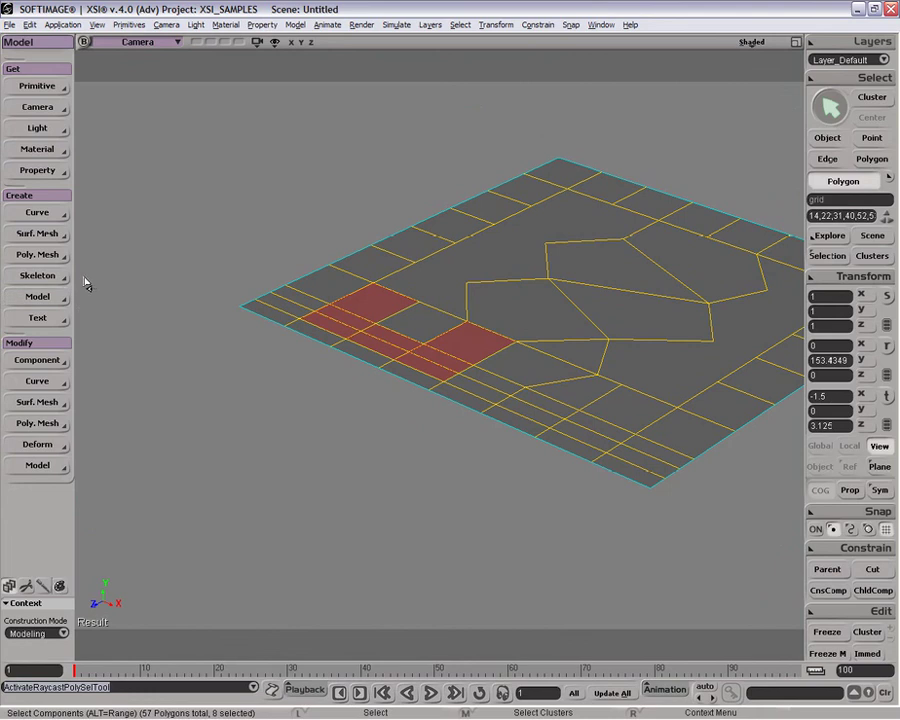
{"action": "left_click", "coordinate": [796, 42]}
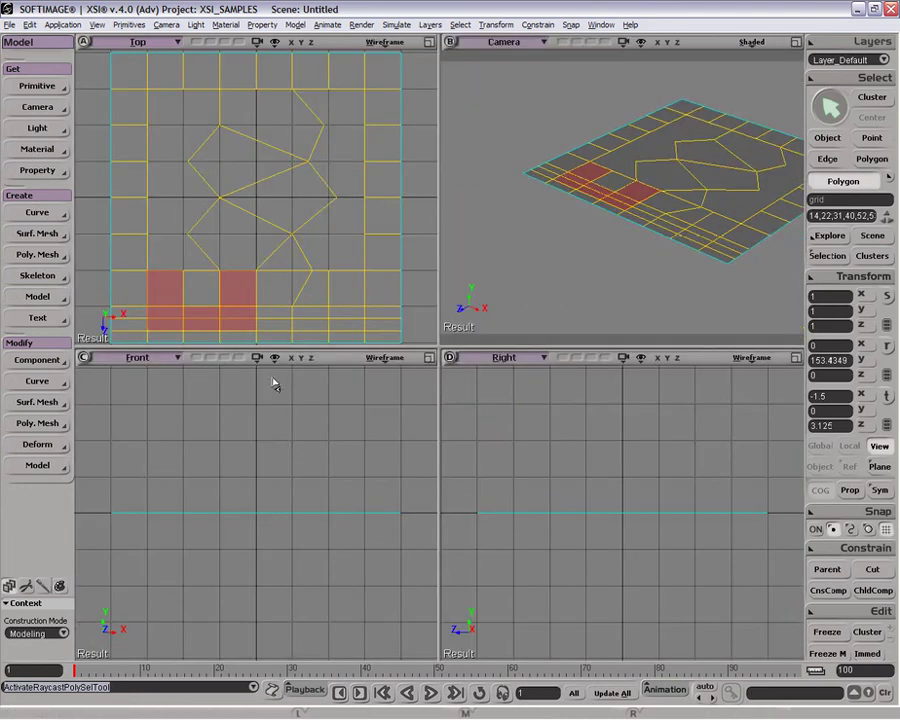
Draw a wavy NURBS curve with eight control points in the Front view, rising from just above the grid and running toward positive X
{"action": "left_click", "coordinate": [48, 211]}
{"action": "left_click", "coordinate": [133, 213]}
{"action": "left_click", "coordinate": [201, 499]}
{"action": "left_click", "coordinate": [211, 436]}
{"action": "left_click", "coordinate": [234, 424]}
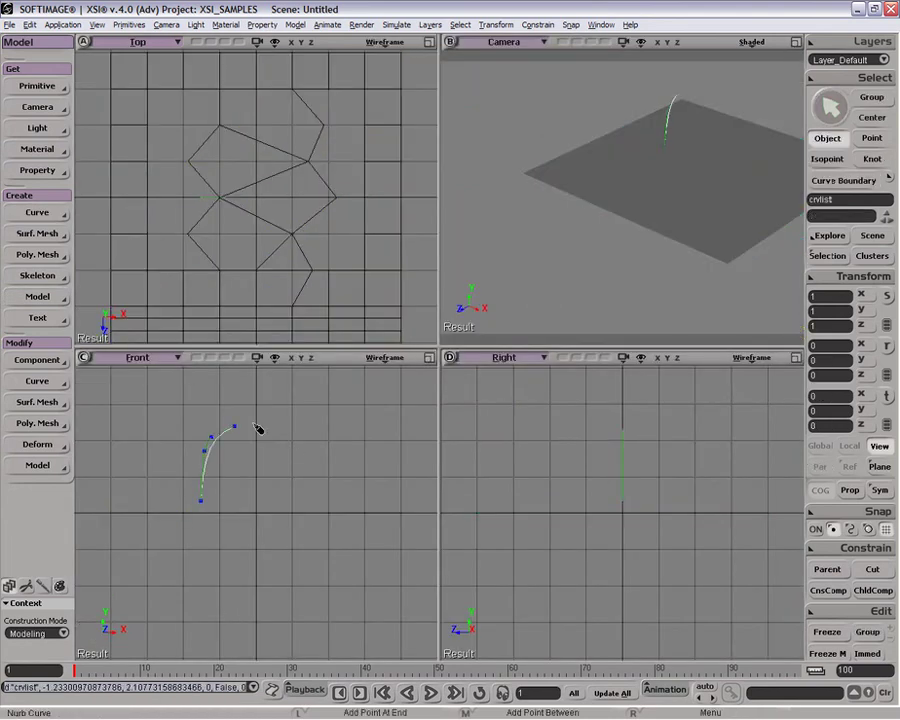
{"action": "left_click", "coordinate": [265, 425]}
{"action": "left_click", "coordinate": [295, 442]}
{"action": "left_click", "coordinate": [317, 446]}
{"action": "left_click", "coordinate": [350, 406]}
{"action": "key", "text": "space"}
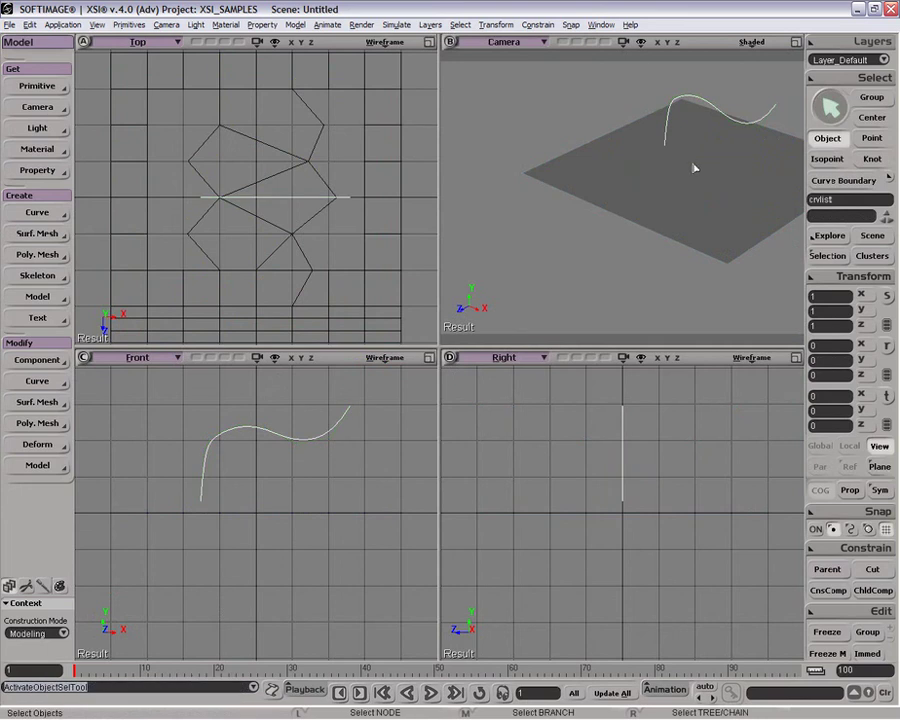
Extrude the grid's U-shaped polygon selection along the wavy curve
{"action": "middle_click_drag", "start_coordinate": [690, 183], "coordinate": [681, 88]}
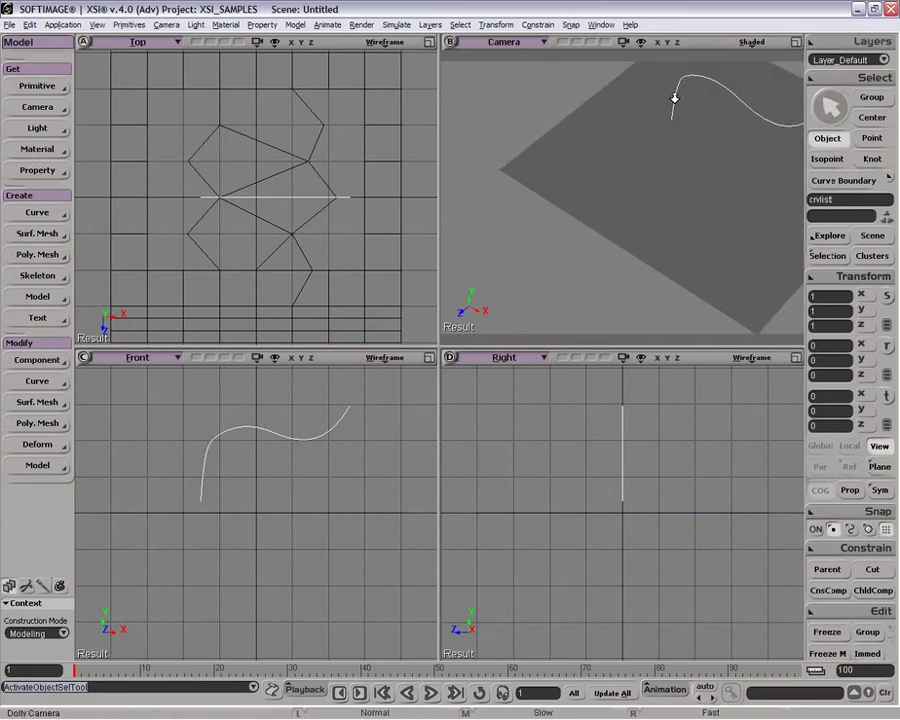
{"action": "left_click", "coordinate": [635, 200]}
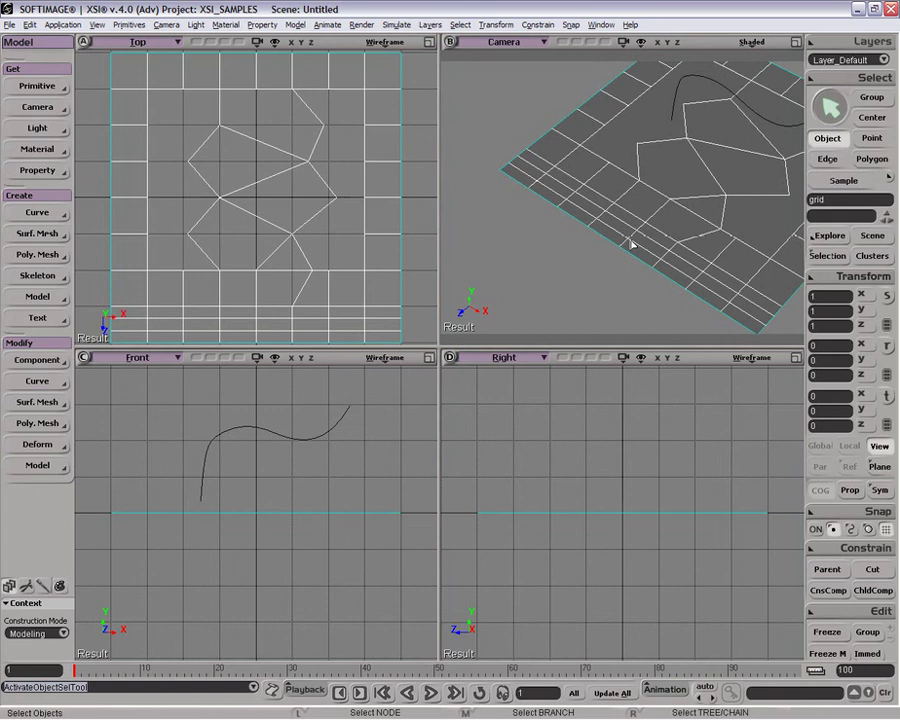
{"action": "key", "text": "u"}
{"action": "right_click", "coordinate": [631, 222]}
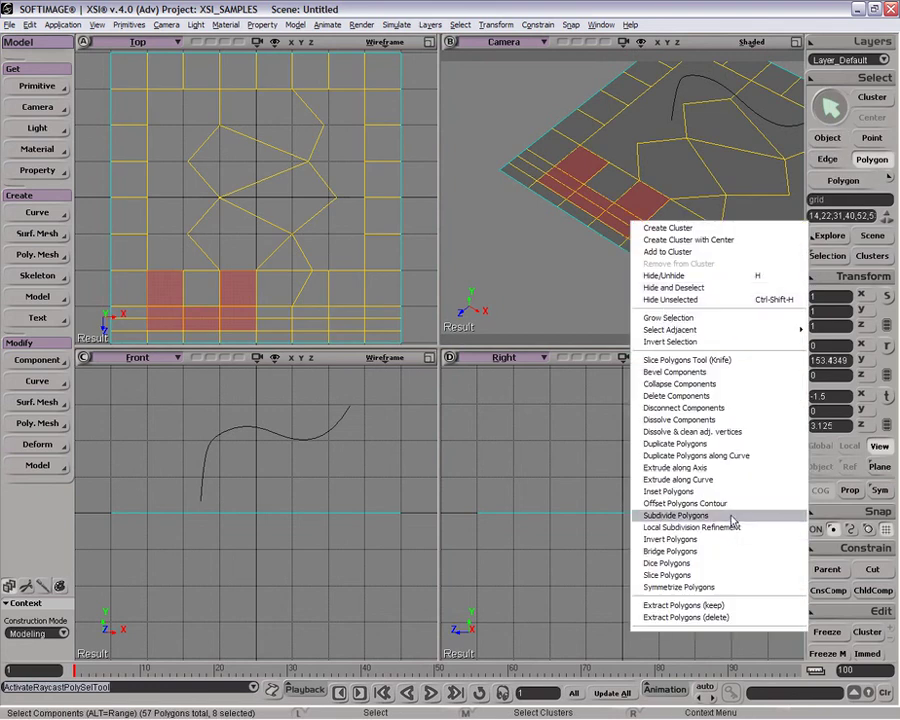
{"action": "left_click", "coordinate": [735, 484]}
{"action": "left_click", "coordinate": [672, 111]}
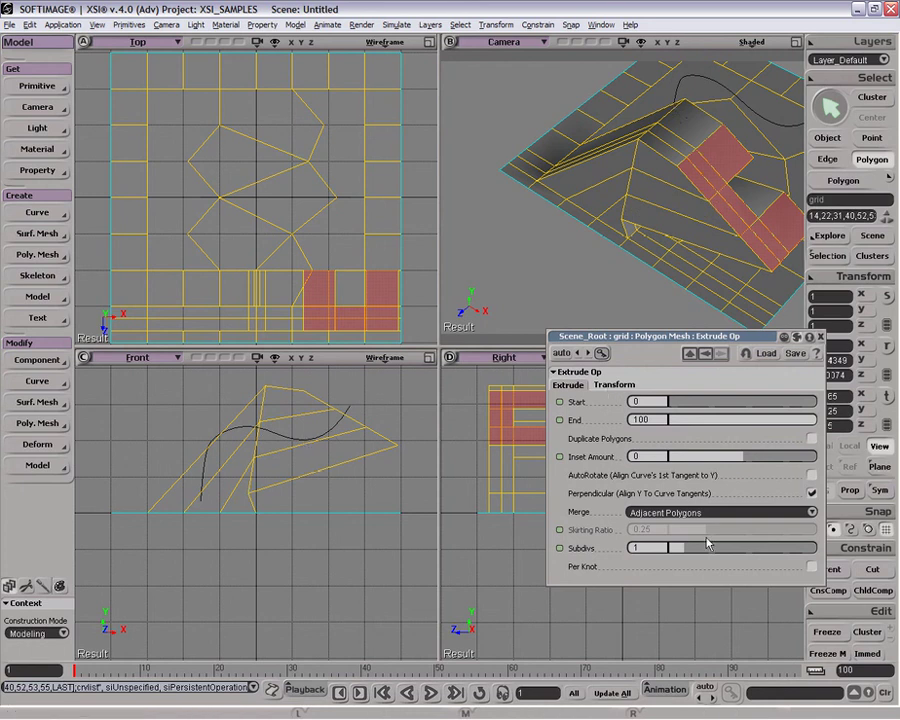
Set the curve extrusion to 5 subdivisions and taper it with a per-subdivision scaling of 0.746 in X and 0.647 in Z
{"action": "left_click_drag", "start_coordinate": [707, 543], "coordinate": [743, 545]}
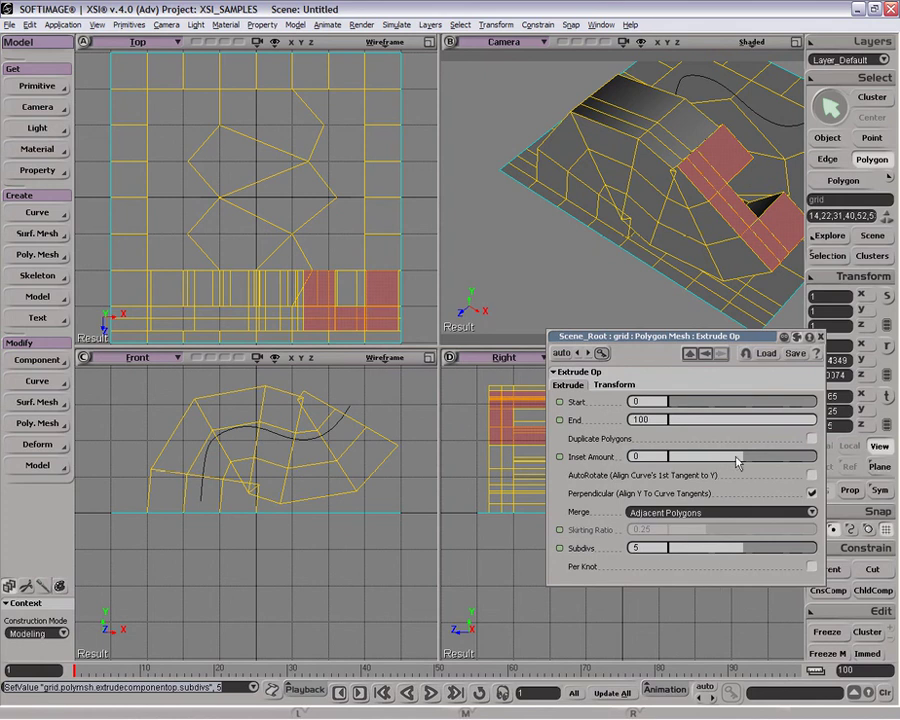
{"action": "left_click_drag", "start_coordinate": [737, 461], "coordinate": [758, 462]}
{"action": "left_click", "coordinate": [614, 384]}
{"action": "left_click_drag", "start_coordinate": [673, 468], "coordinate": [684, 426]}
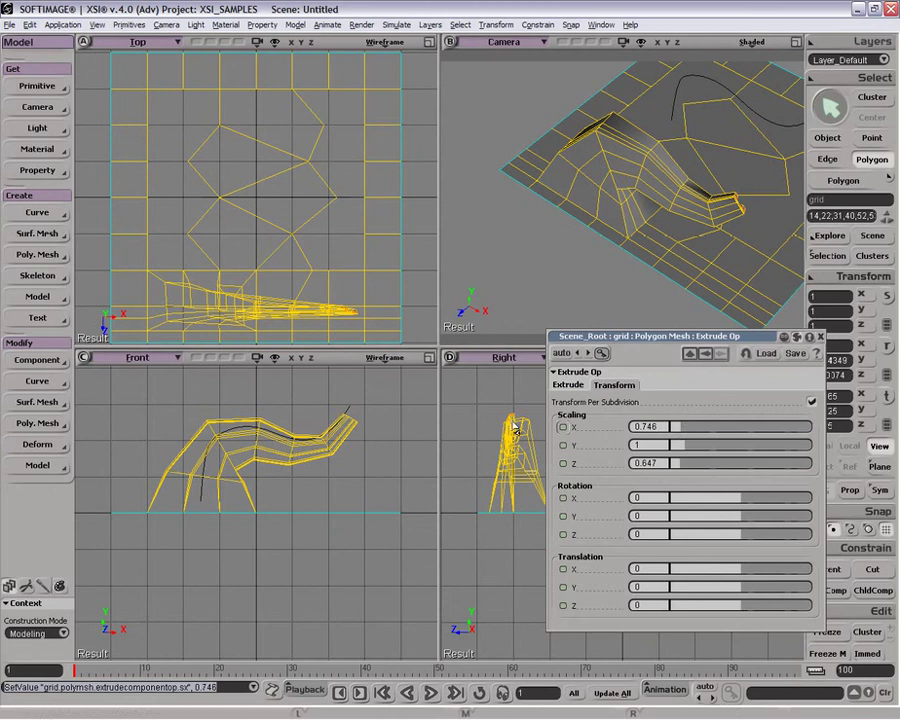
Reshape the extrusion curve in the Front view by moving its points, arching the middle higher and lowering the far end, and close its properties
{"action": "key", "text": "space"}
{"action": "left_click", "coordinate": [343, 418]}
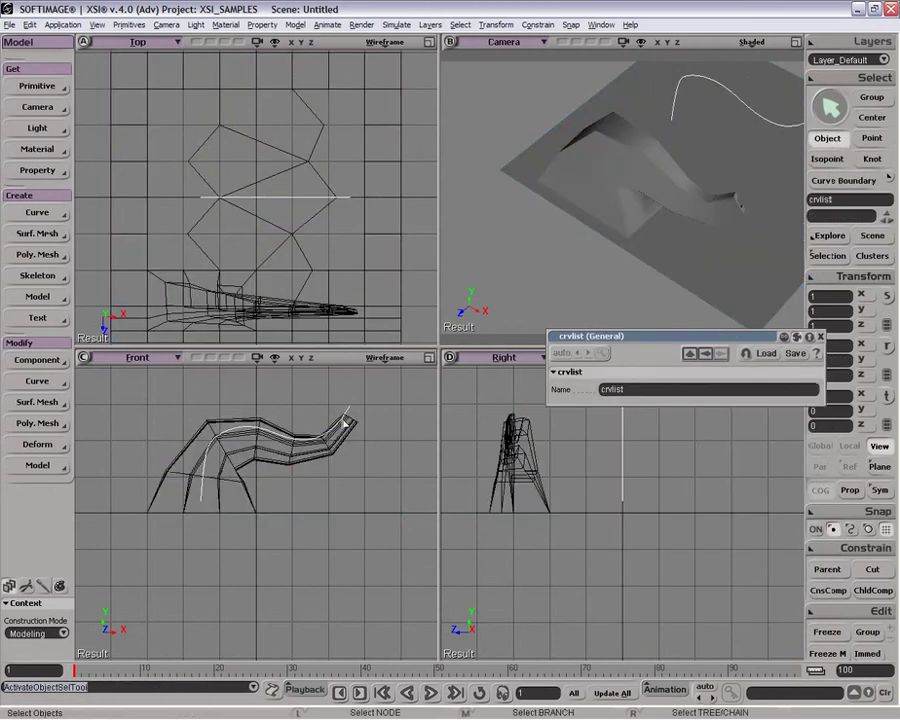
{"action": "key", "text": "v"}
{"action": "left_click_drag", "start_coordinate": [308, 455], "coordinate": [329, 476]}
{"action": "left_click_drag", "start_coordinate": [292, 404], "coordinate": [375, 464]}
{"action": "left_click_drag", "start_coordinate": [239, 426], "coordinate": [225, 400]}
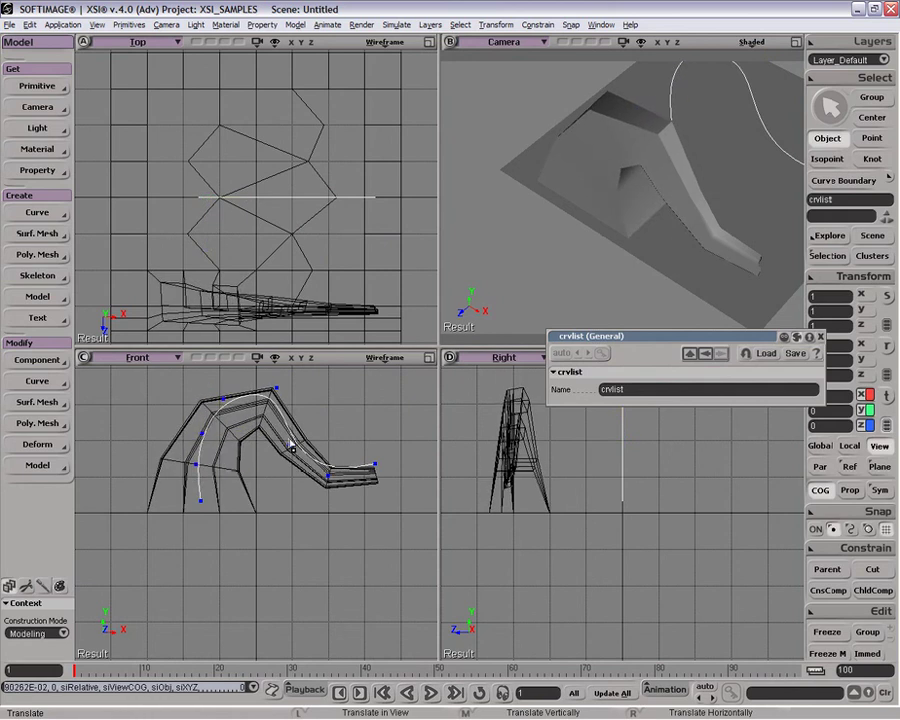
{"action": "left_click_drag", "start_coordinate": [290, 443], "coordinate": [285, 454]}
{"action": "key", "text": "space"}
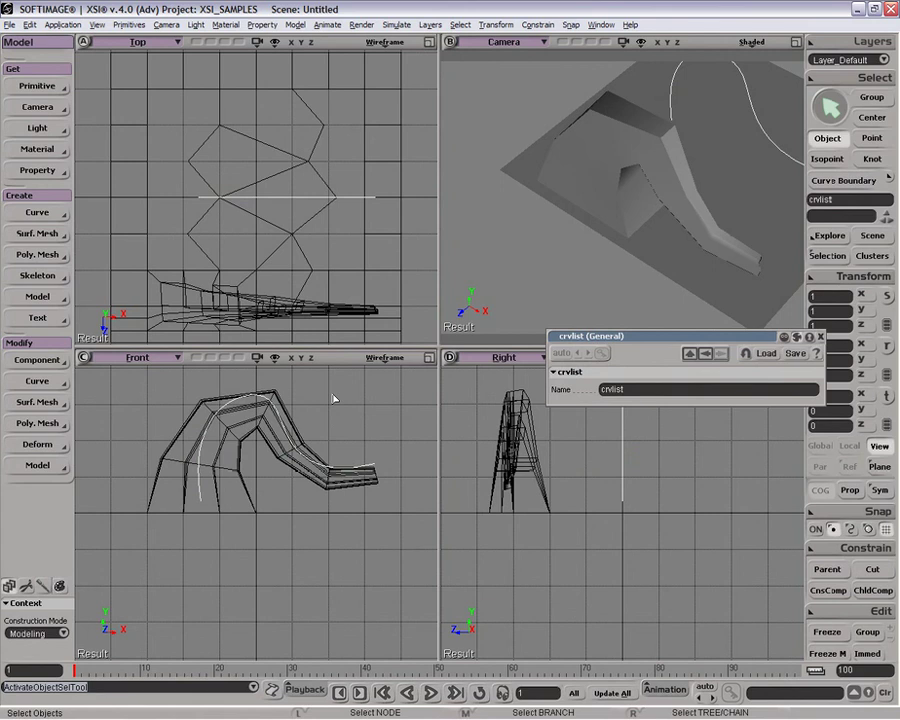
{"action": "left_click", "coordinate": [820, 337]}
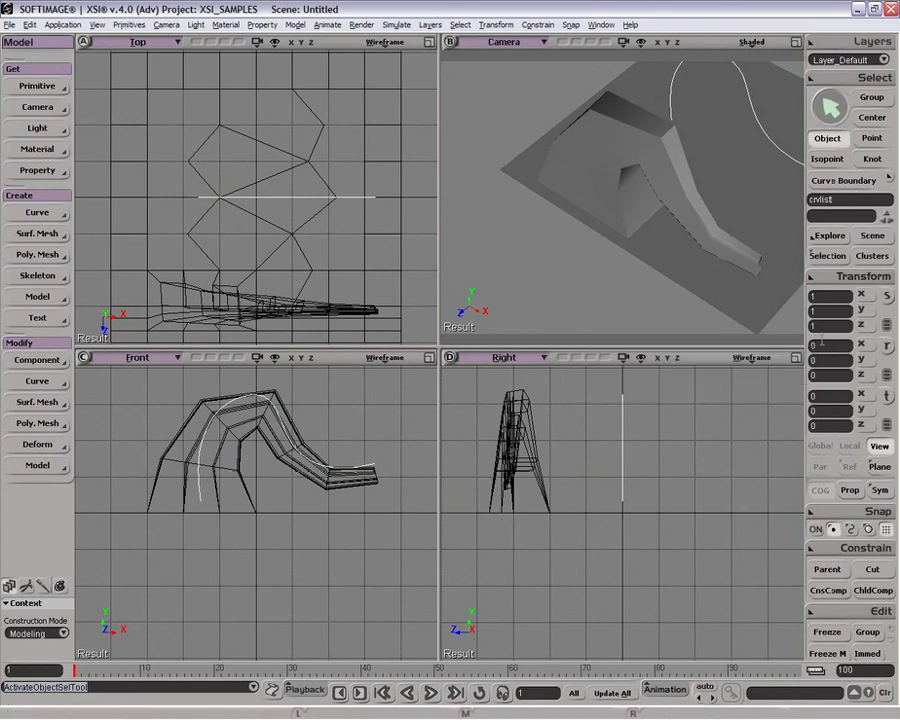